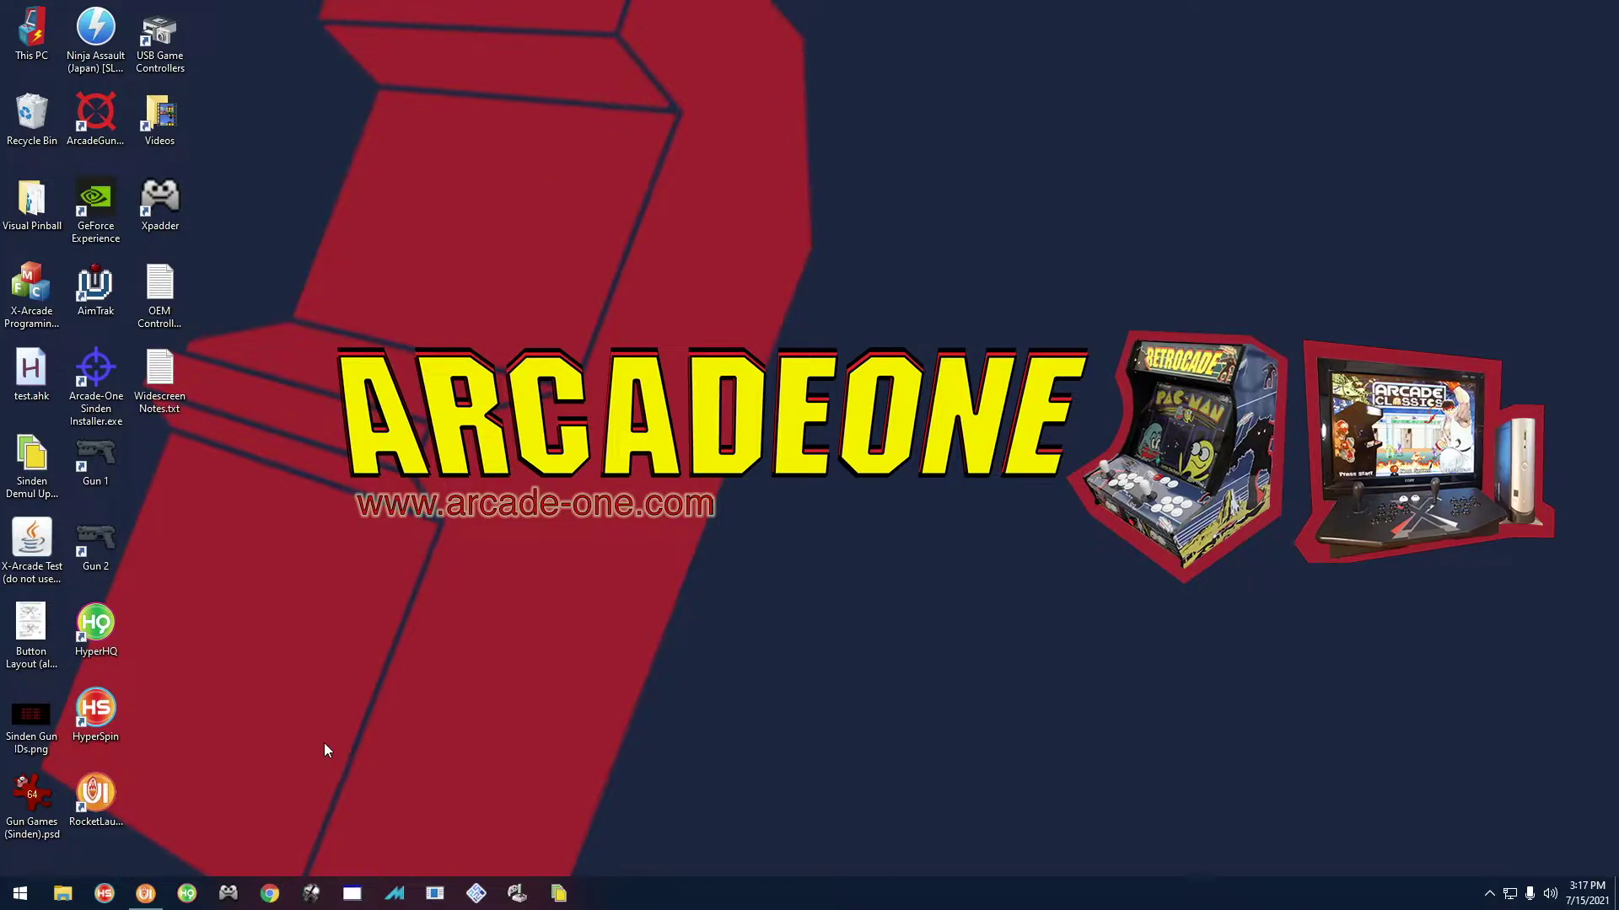
# Step: Launch demul.exe from the Demul (Gun Games)(Sinden) folder inside the Emulators folder
pyautogui.click(63, 894)
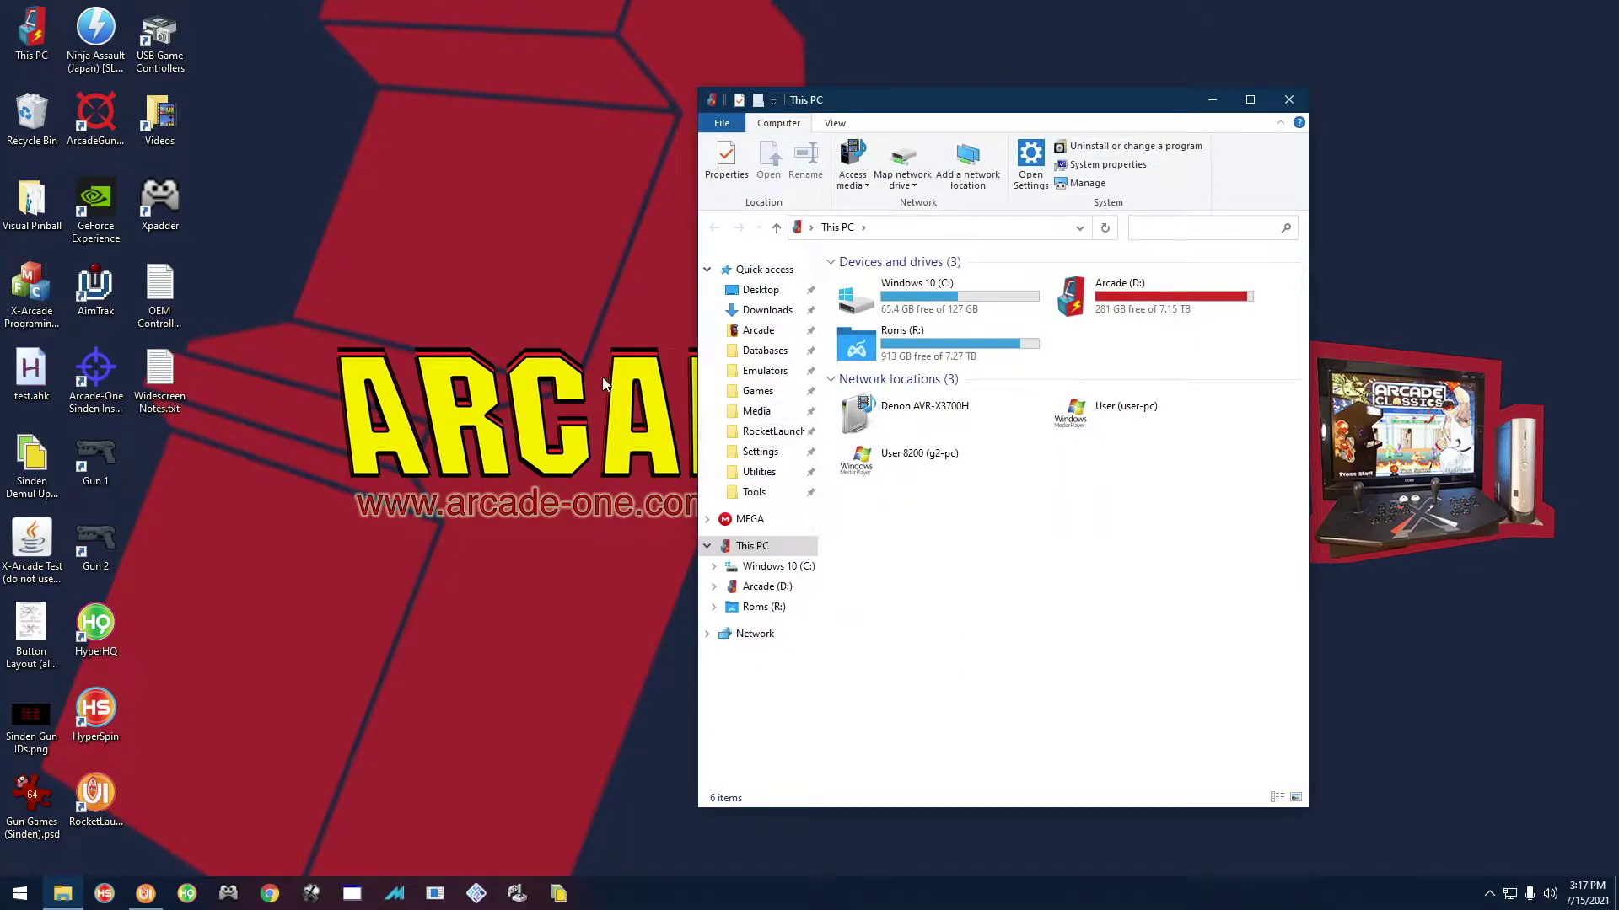
pyautogui.click(768, 372)
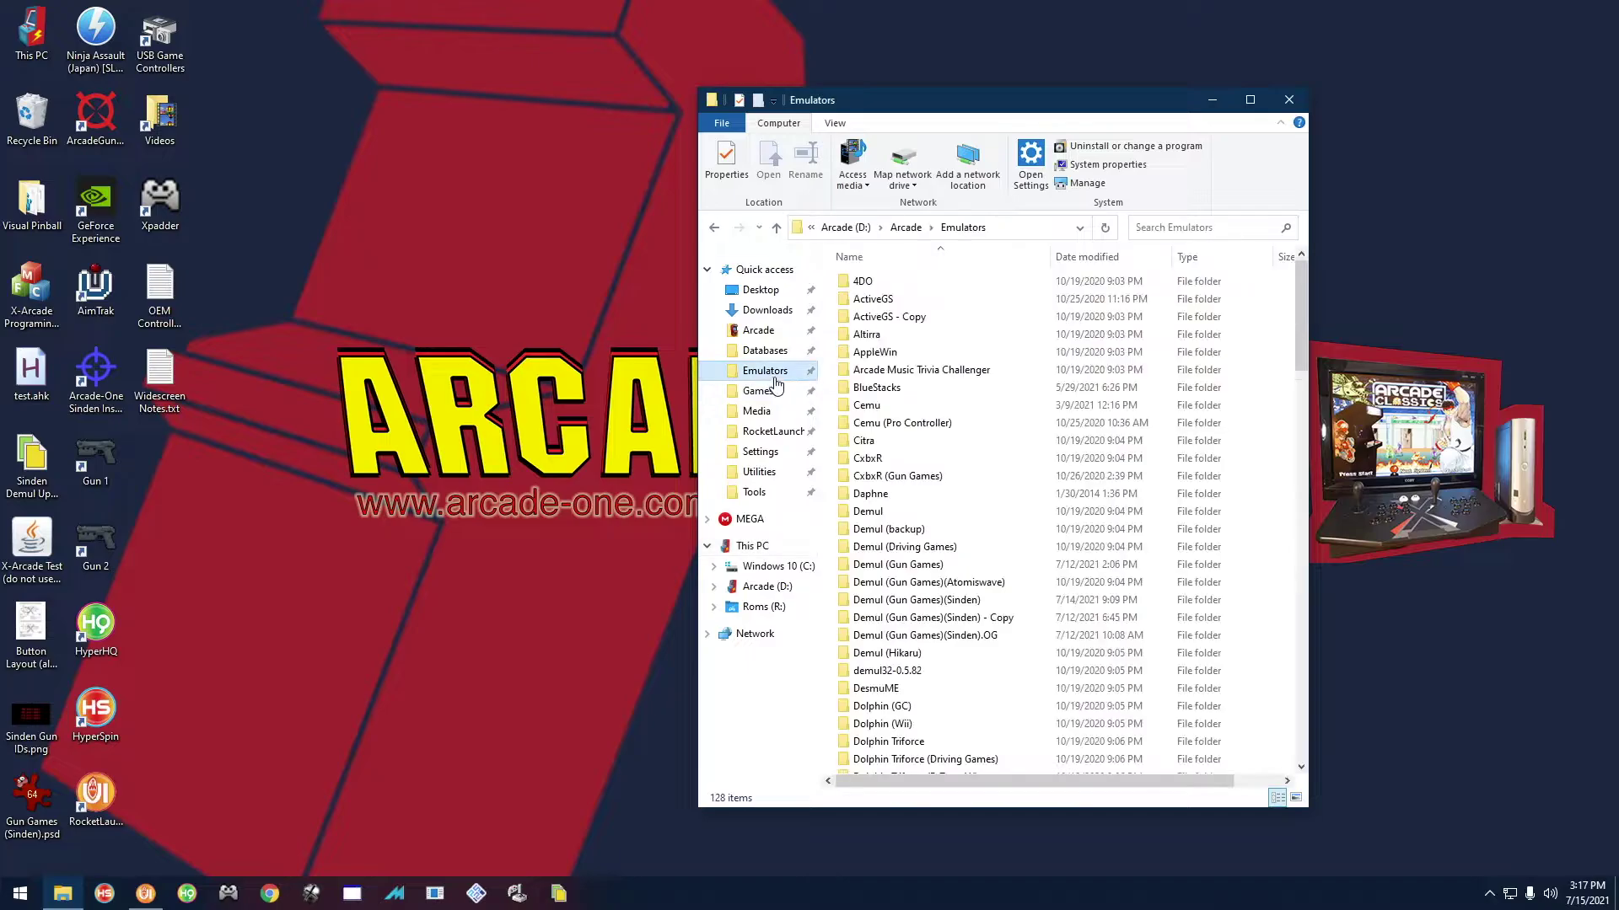
pyautogui.click(883, 441)
pyautogui.click(881, 512)
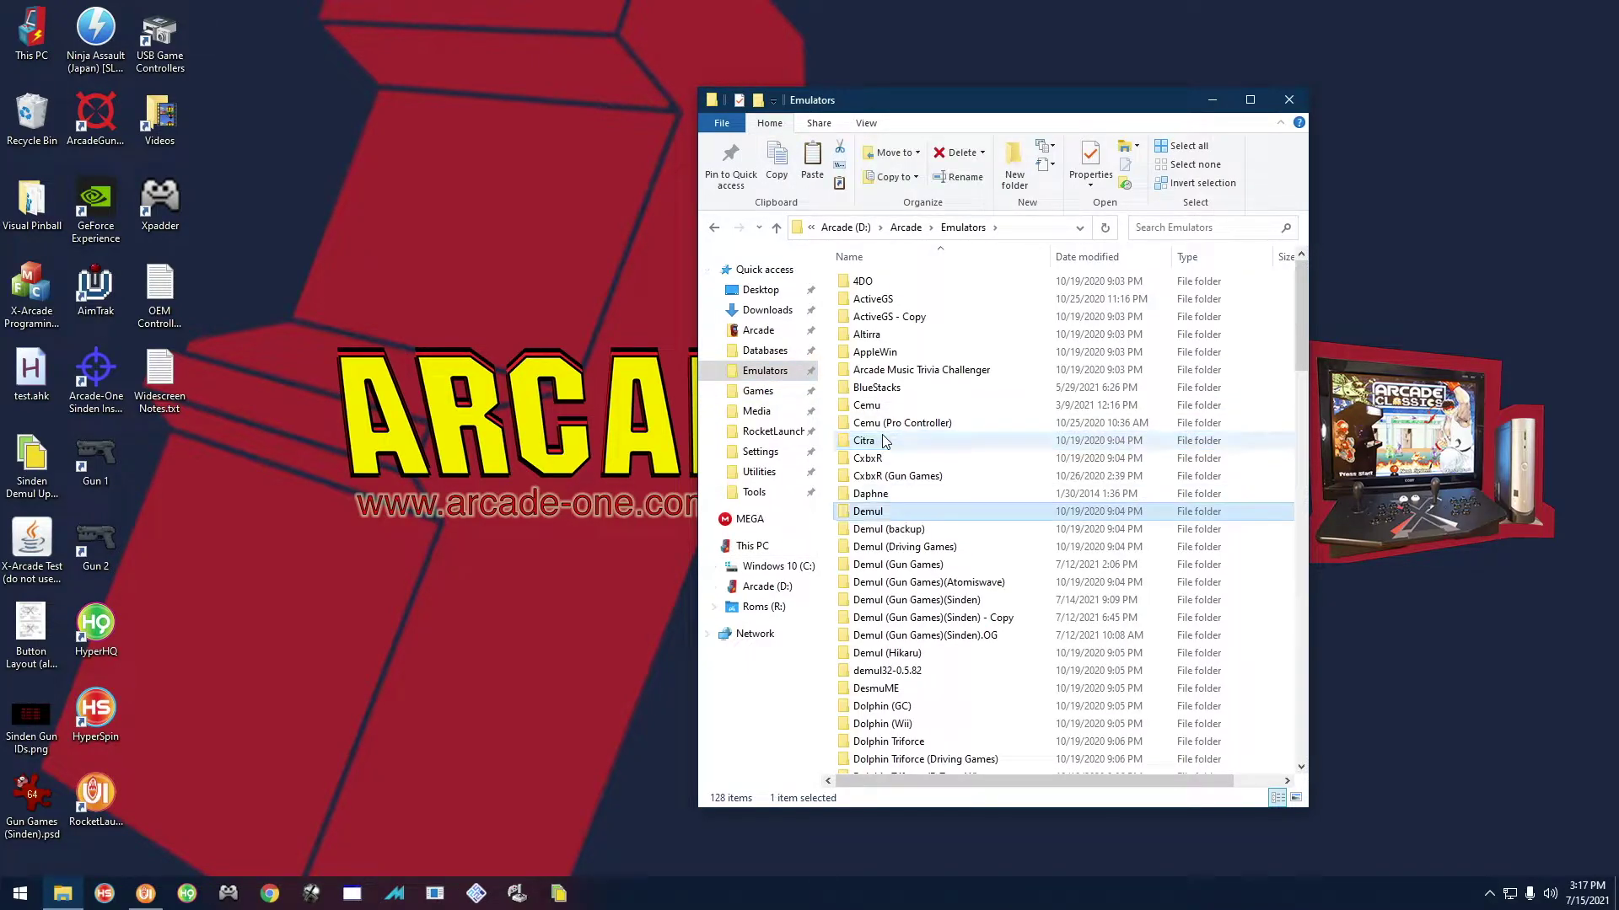
pyautogui.doubleClick(953, 600)
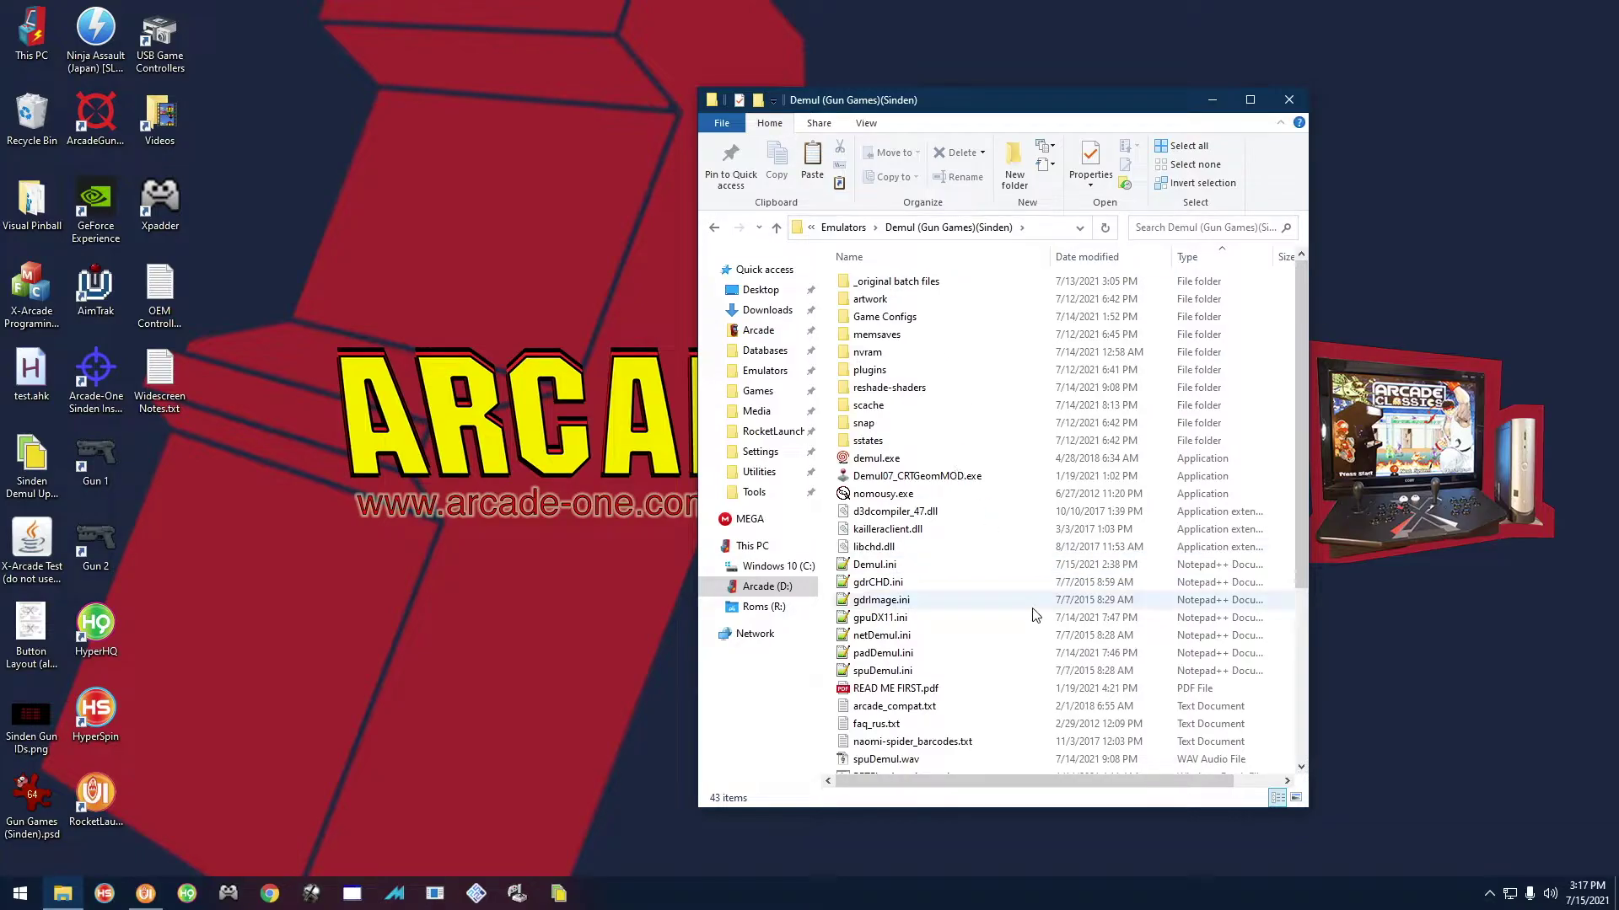
pyautogui.doubleClick(877, 458)
# Step: Bring up Demul's controls configuration and assign F3 to the arcade JVS TEST switch
pyautogui.click(519, 365)
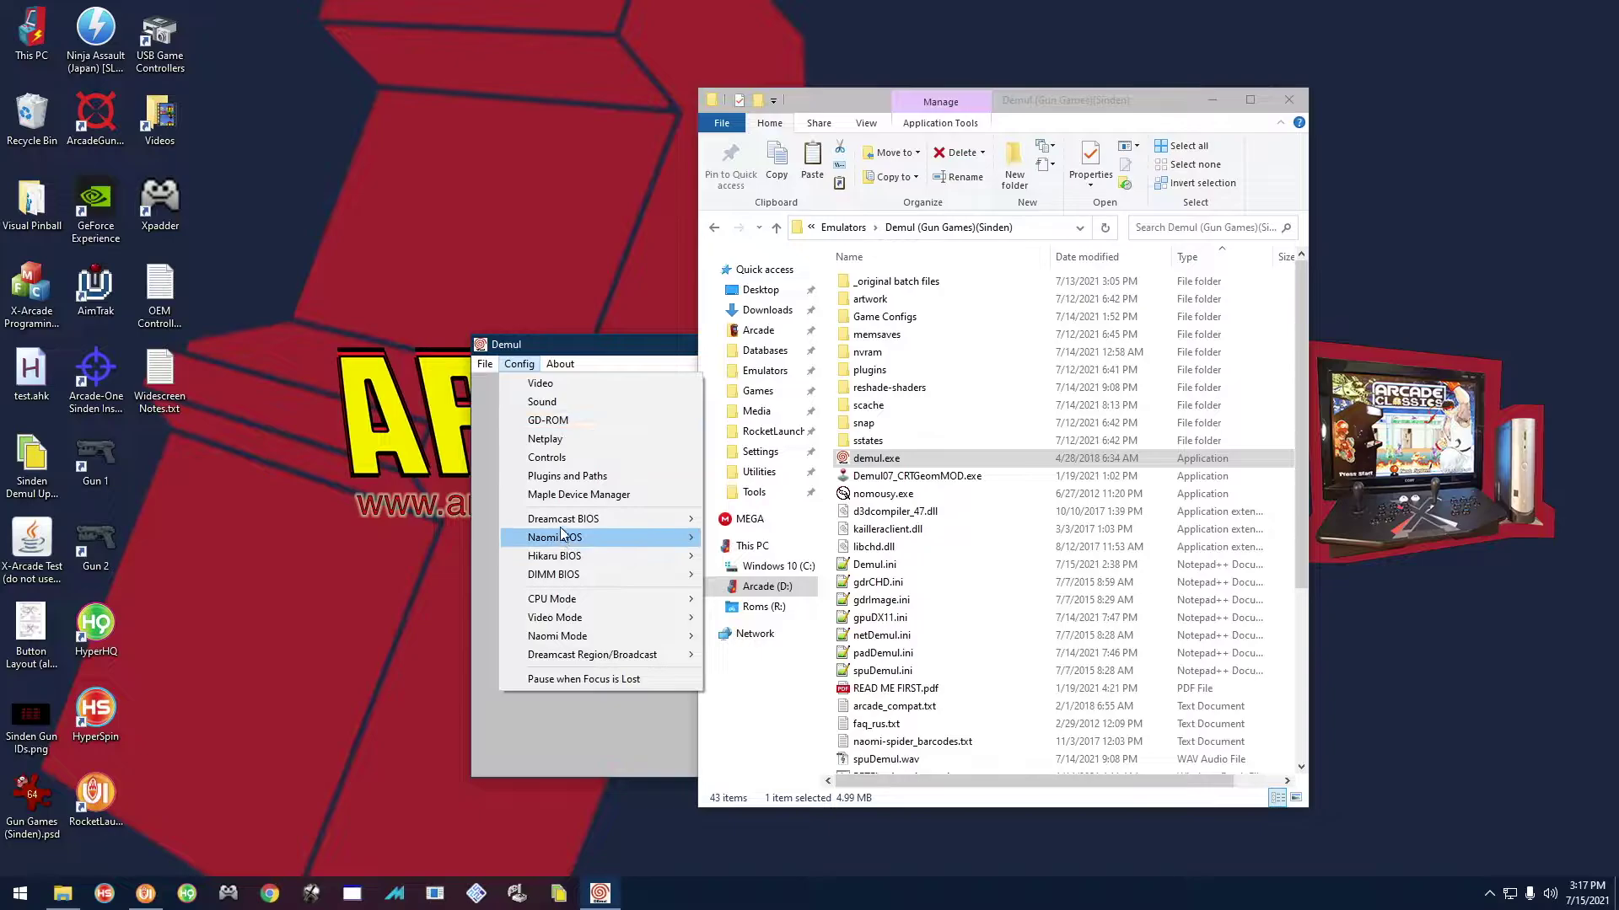
pyautogui.click(559, 459)
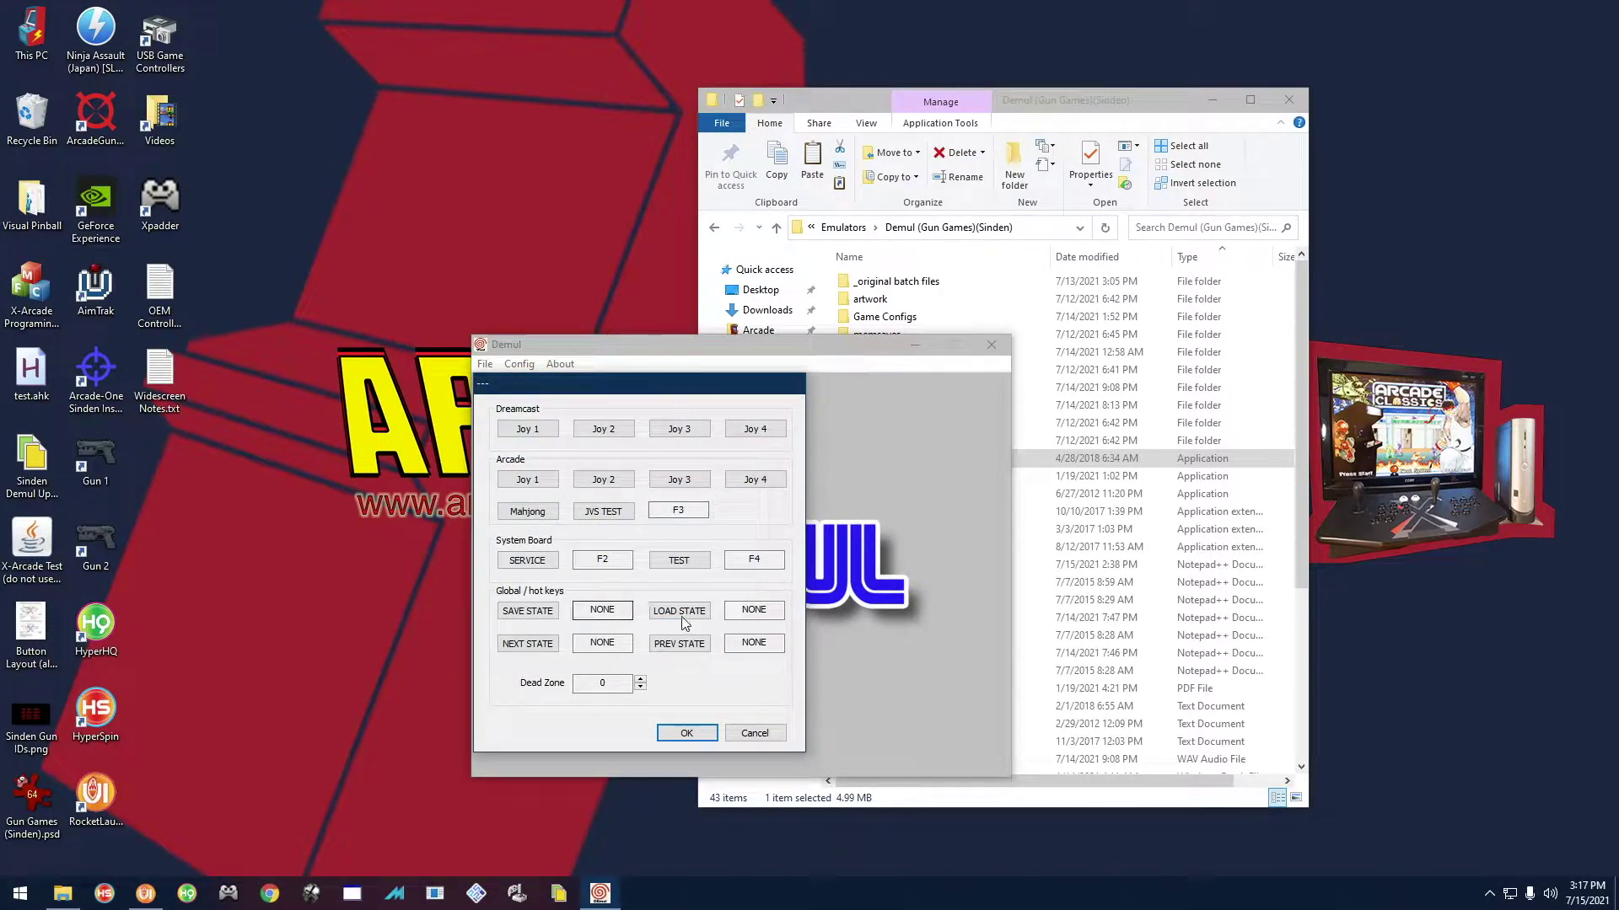
pyautogui.click(577, 562)
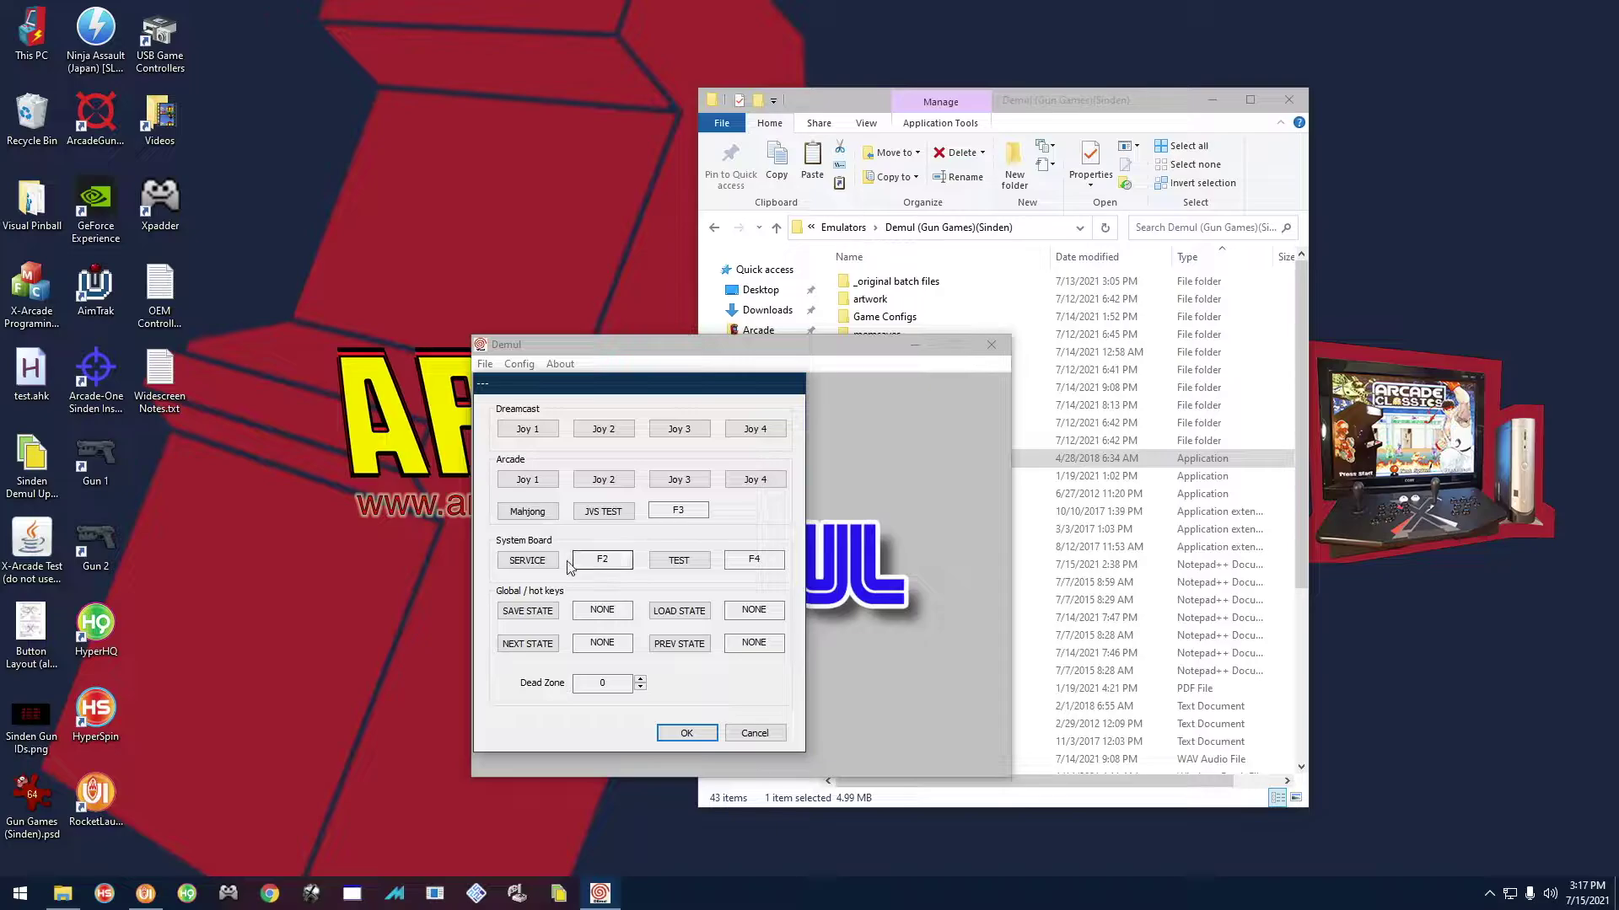
pyautogui.click(609, 512)
pyautogui.press('F3')
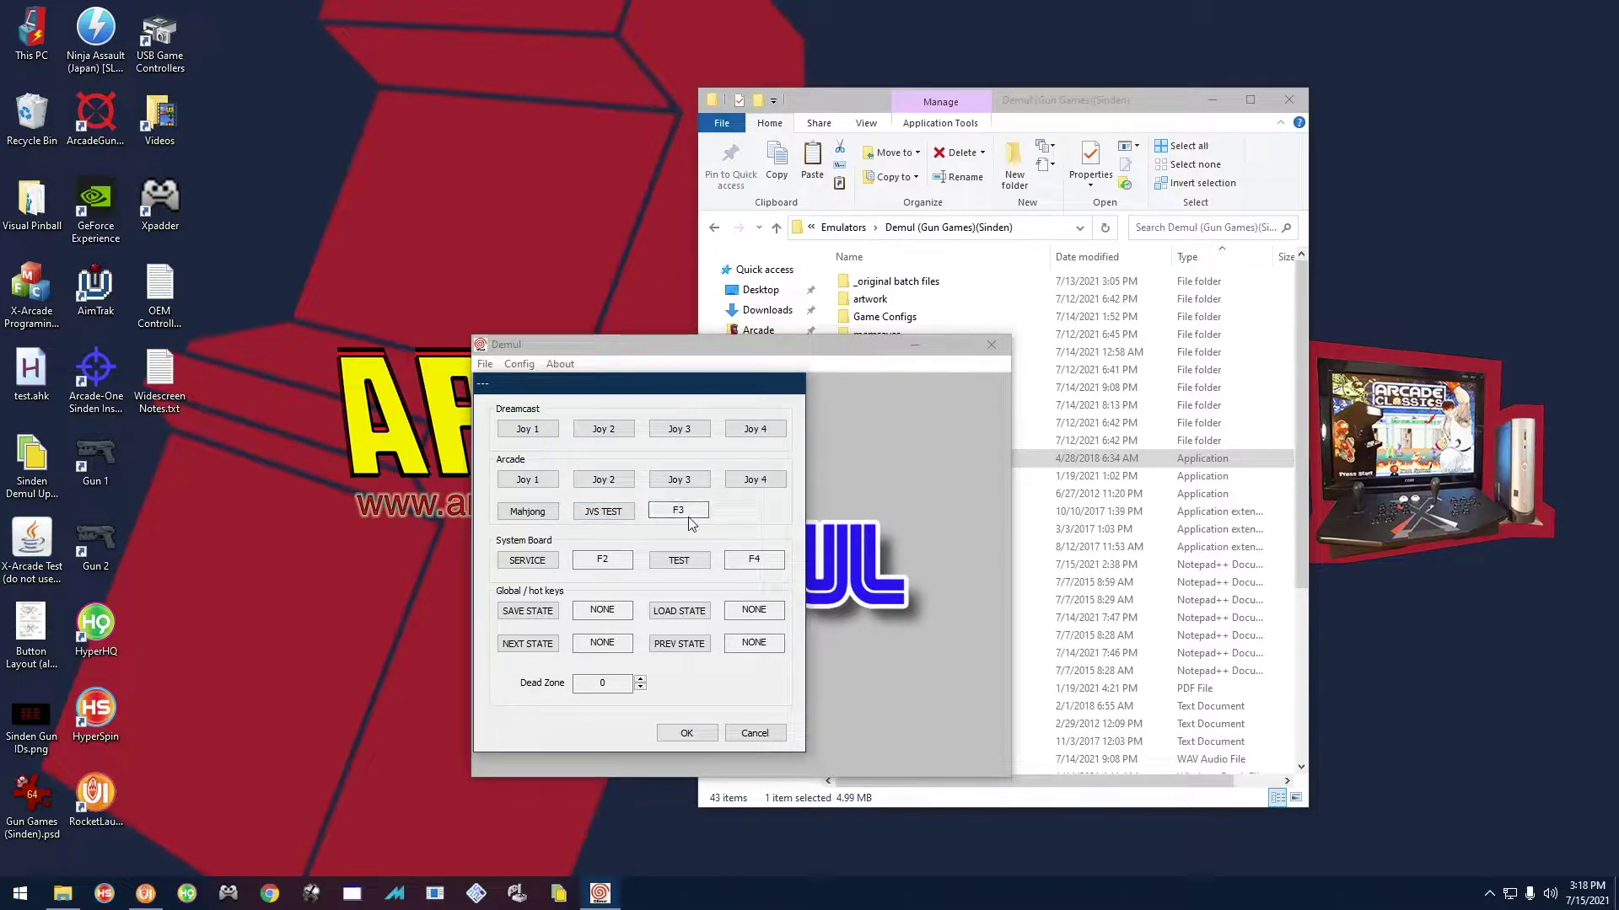
# Step: In the arcade player 1 configuration, assign RETURN to PUSH1 and accept the dialog
pyautogui.click(542, 484)
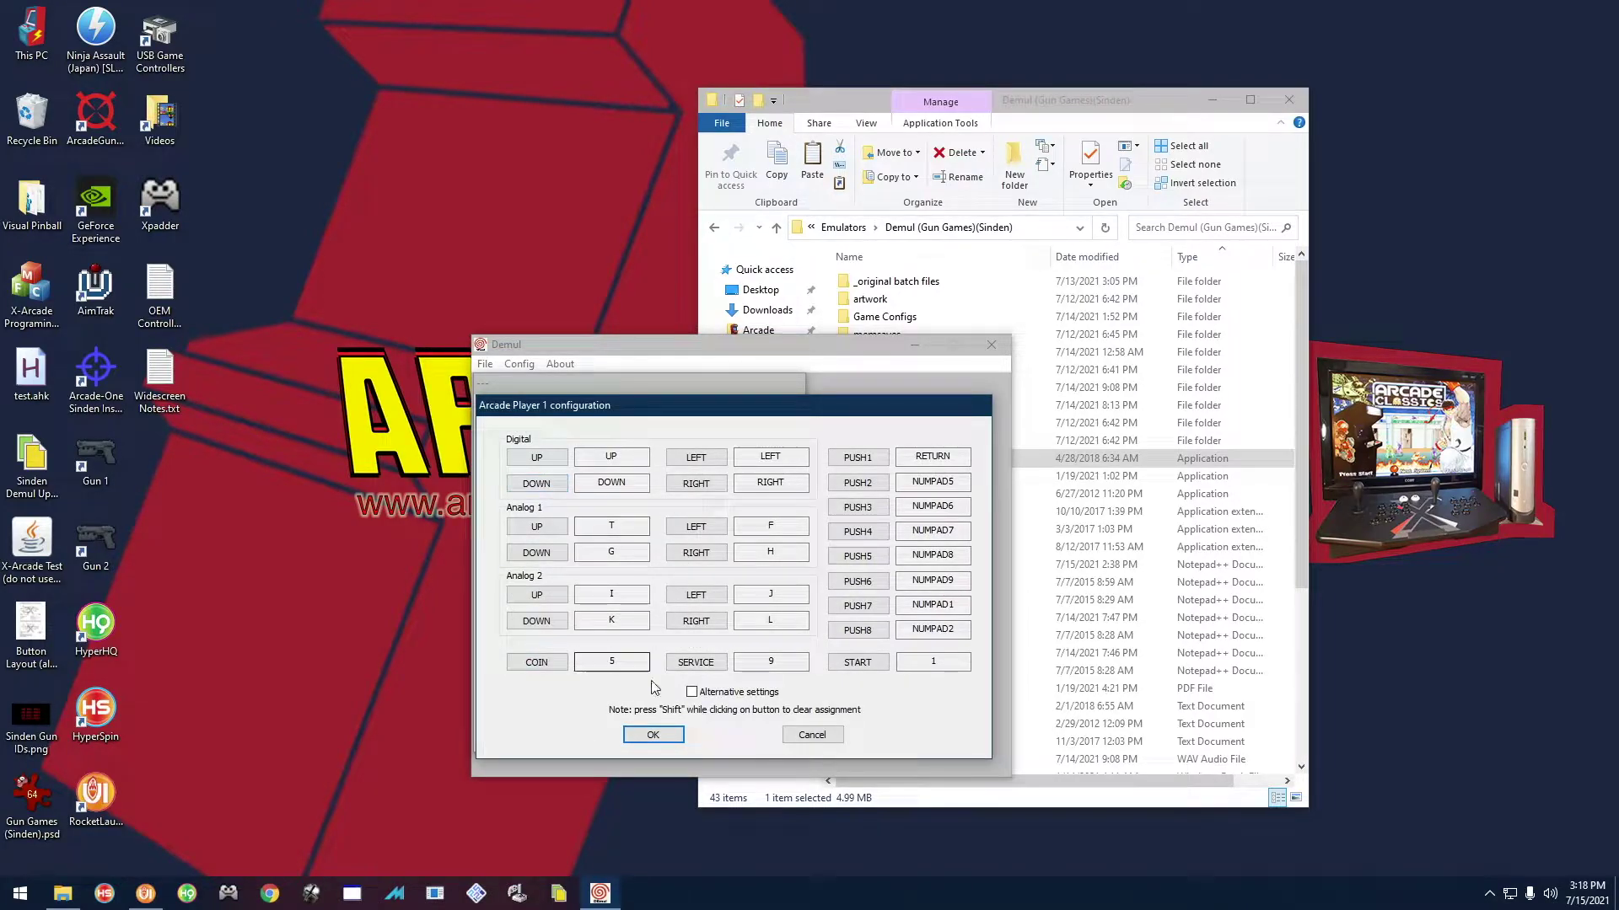
pyautogui.click(946, 664)
pyautogui.click(949, 459)
pyautogui.click(865, 466)
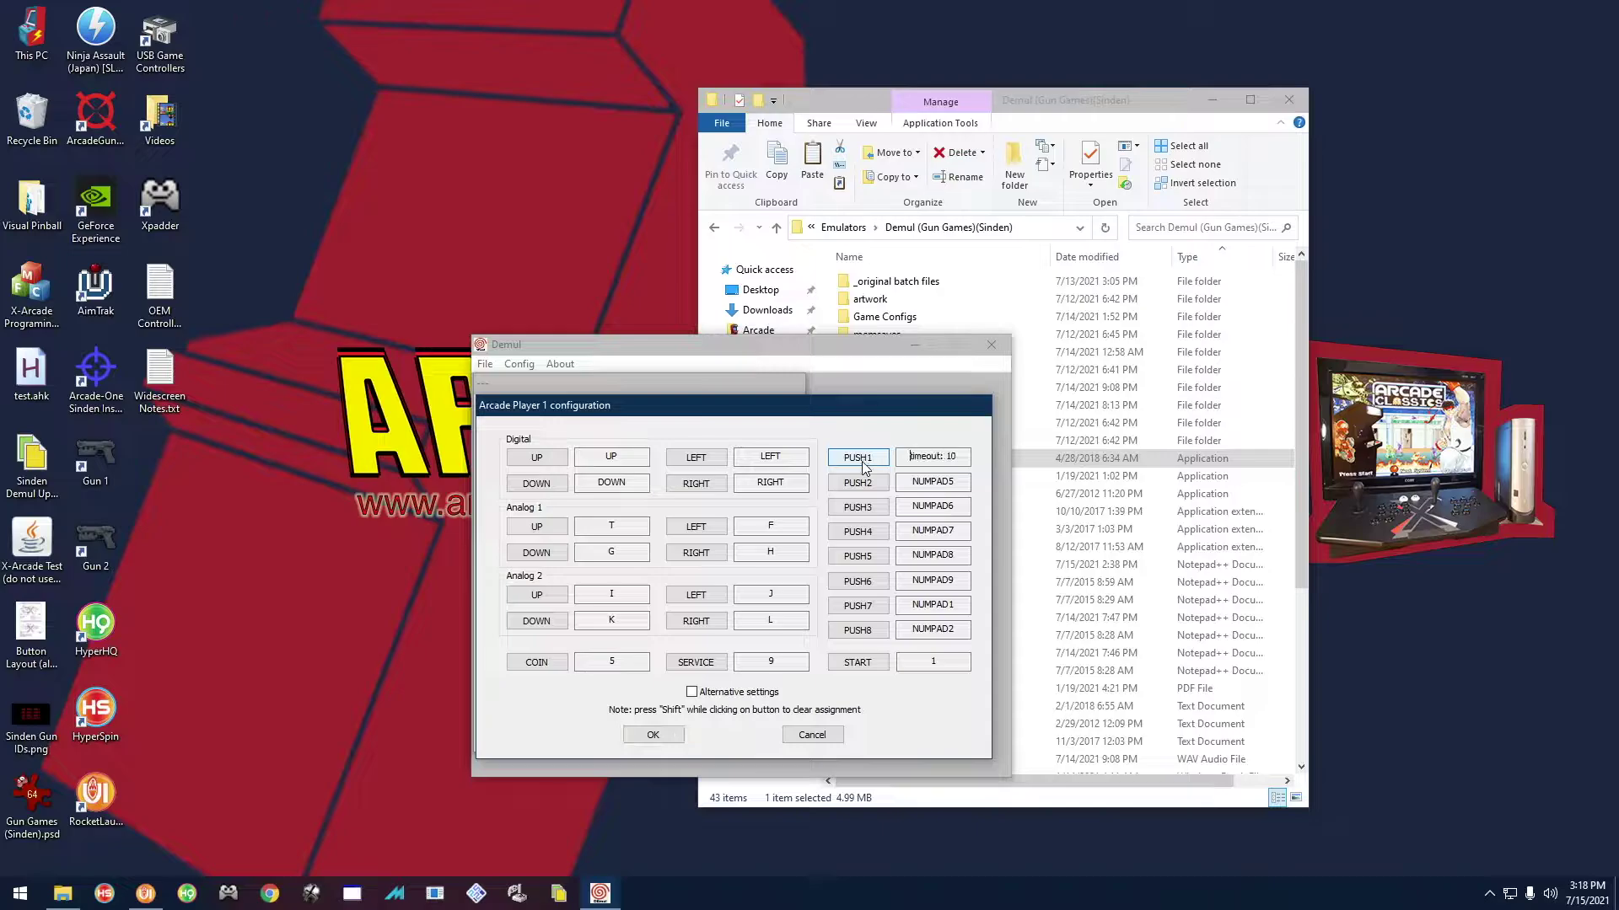
pyautogui.press('Return')
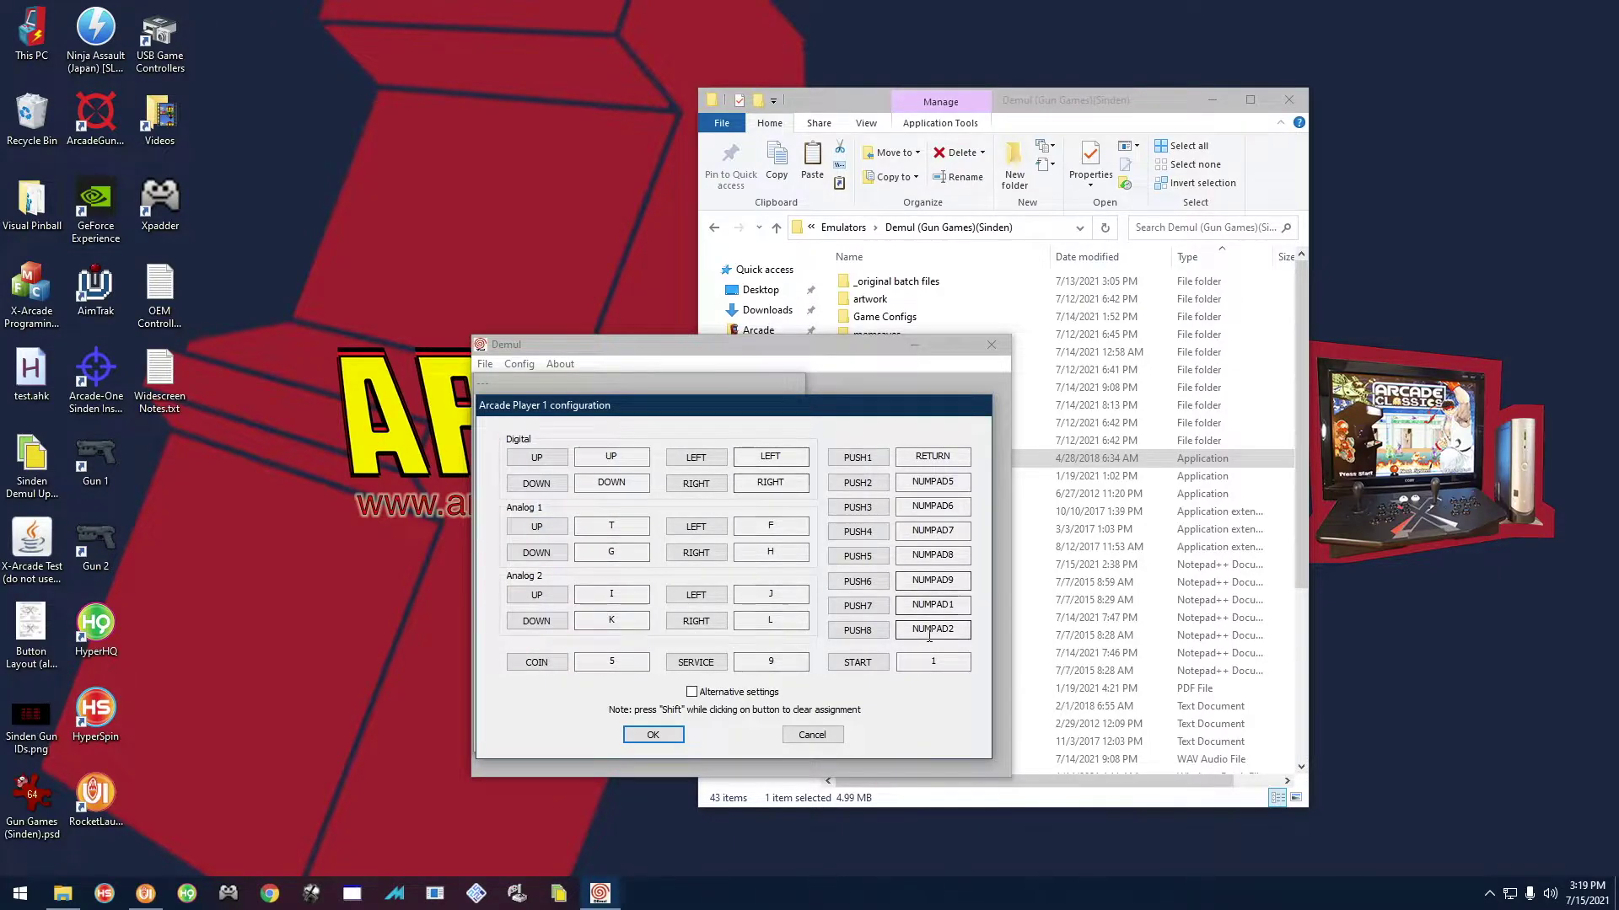
pyautogui.click(674, 735)
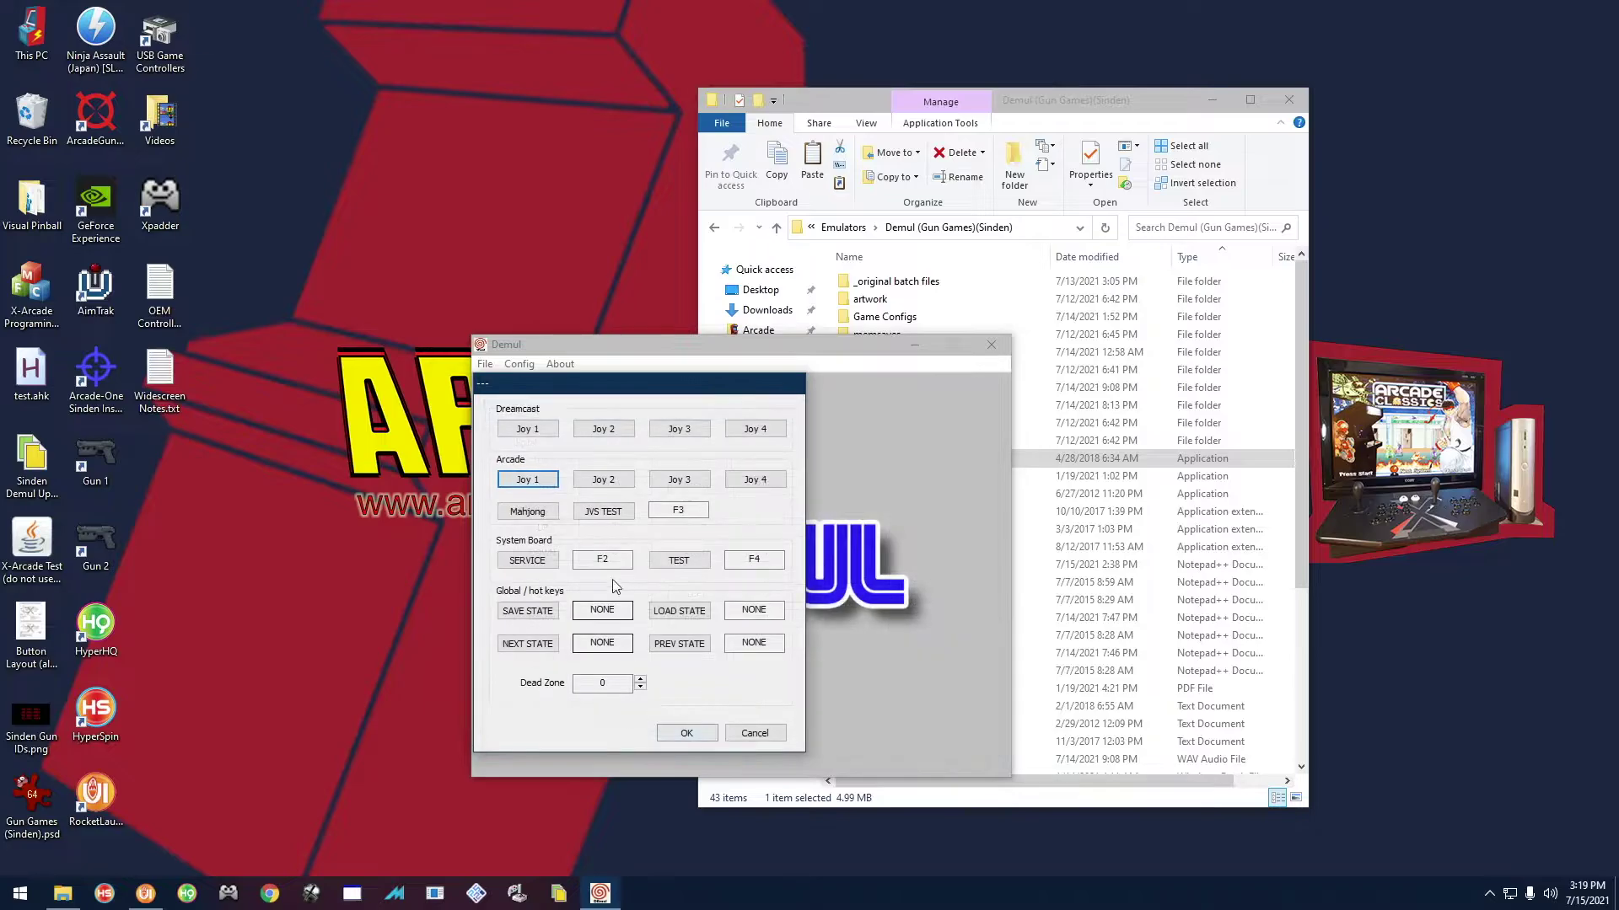
# Step: Review the arcade player 2 control assignments, then leave the configuration without saving and close Demul
pyautogui.click(603, 480)
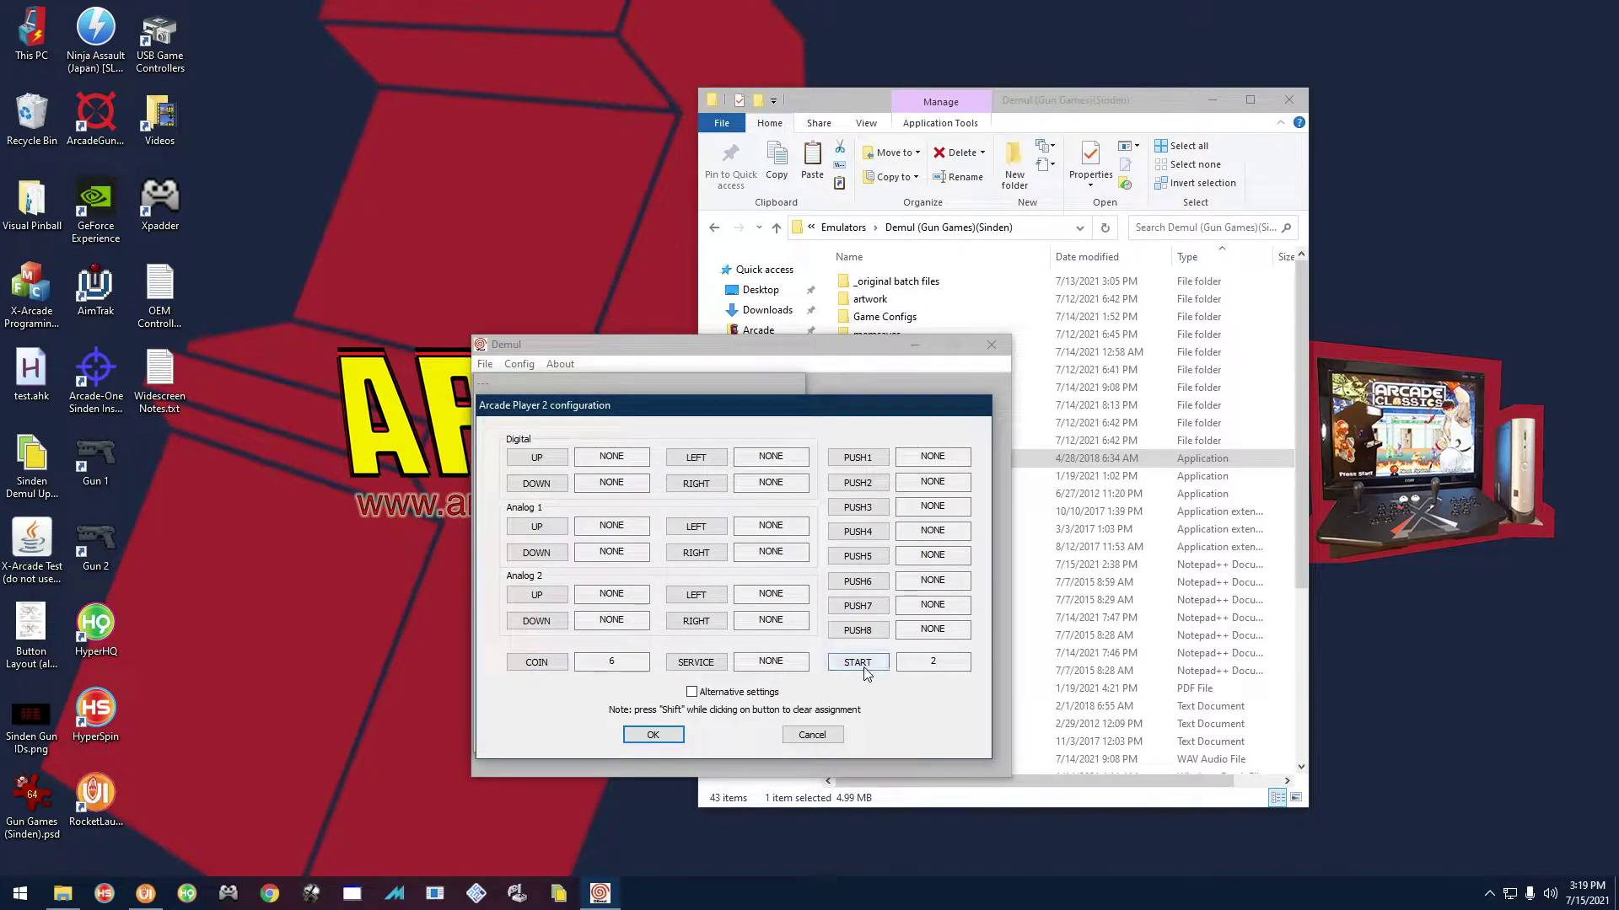
pyautogui.click(811, 735)
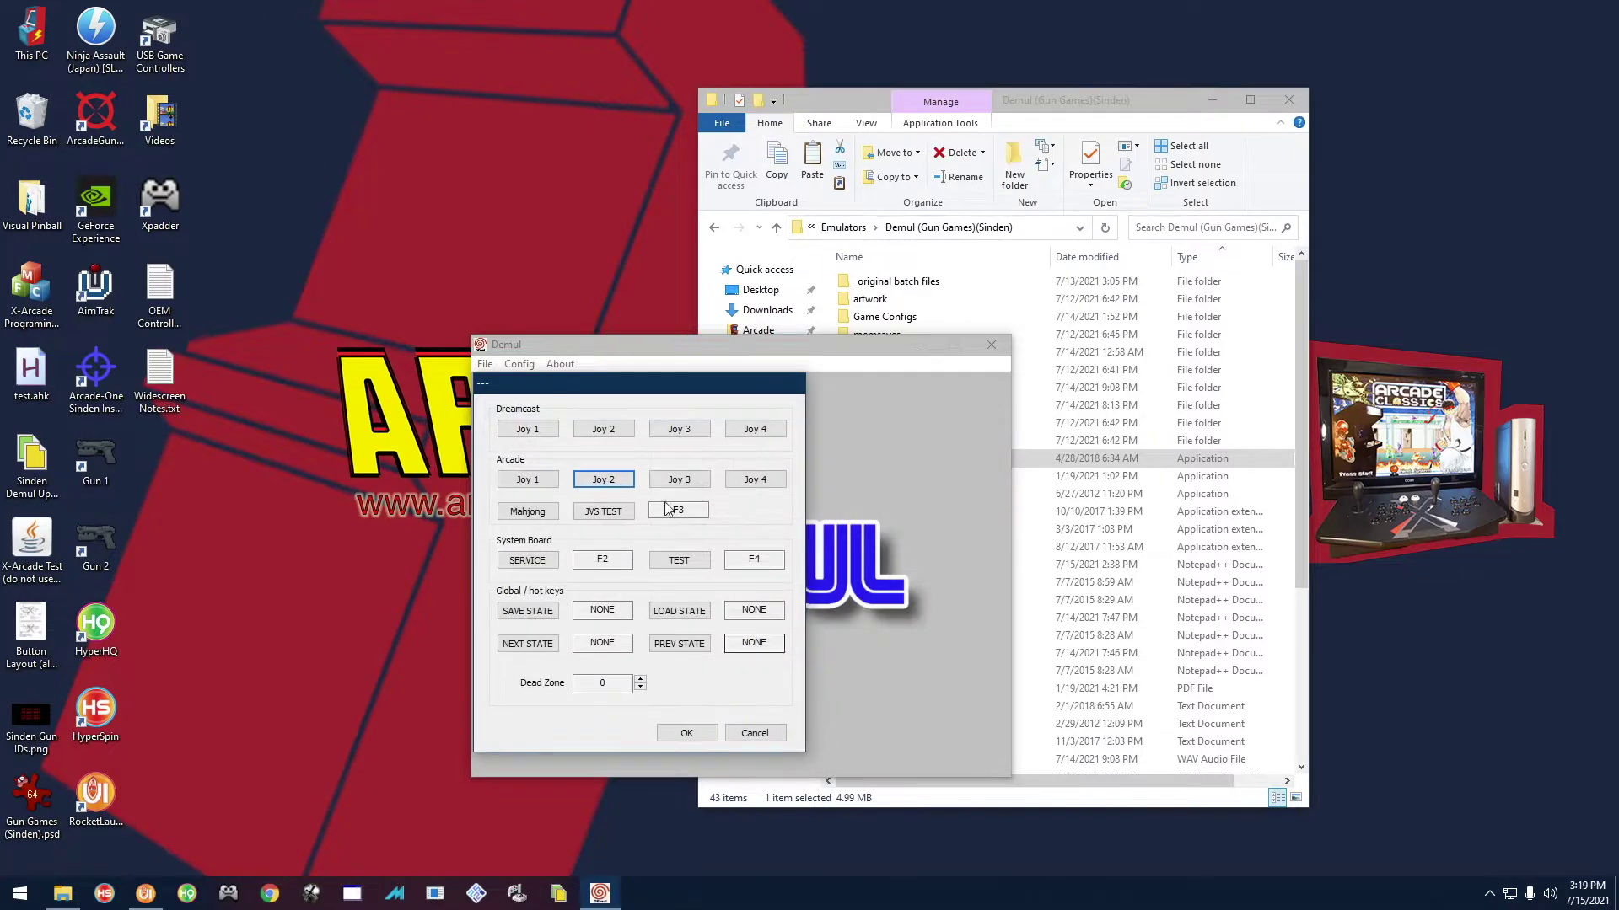
pyautogui.click(768, 732)
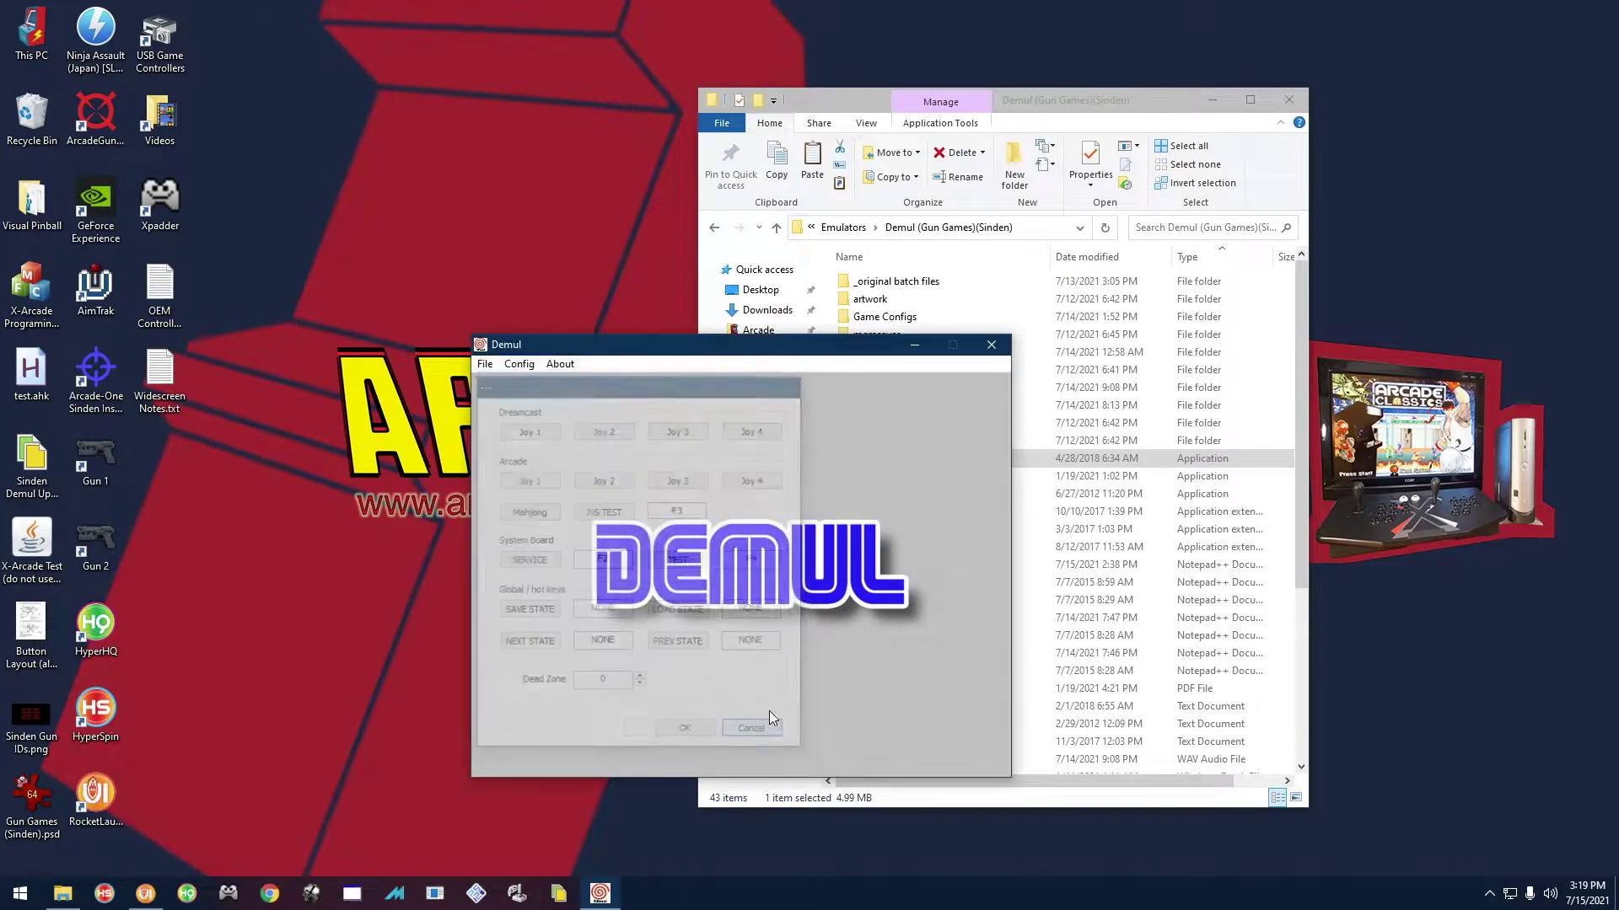
pyautogui.moveTo(824, 351); pyautogui.dragTo(750, 351)
pyautogui.click(918, 344)
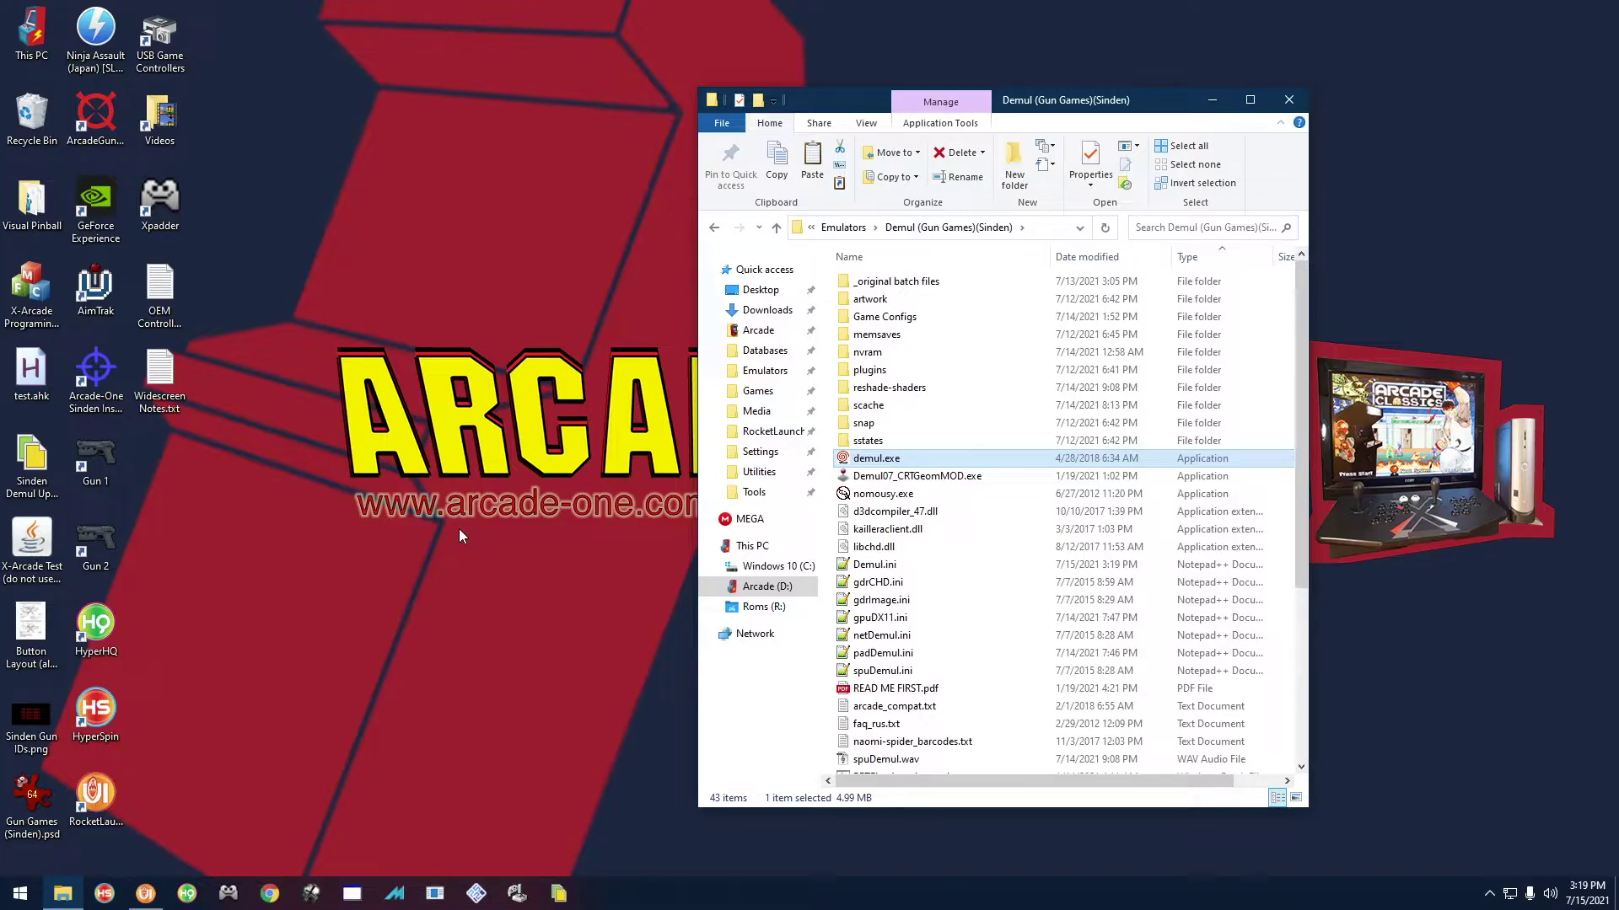
# Step: Switch to RocketLauncherUI and launch rangrmsn from the Gun Games (Sinden) alternate emulators list
pyautogui.click(419, 639)
pyautogui.click(145, 894)
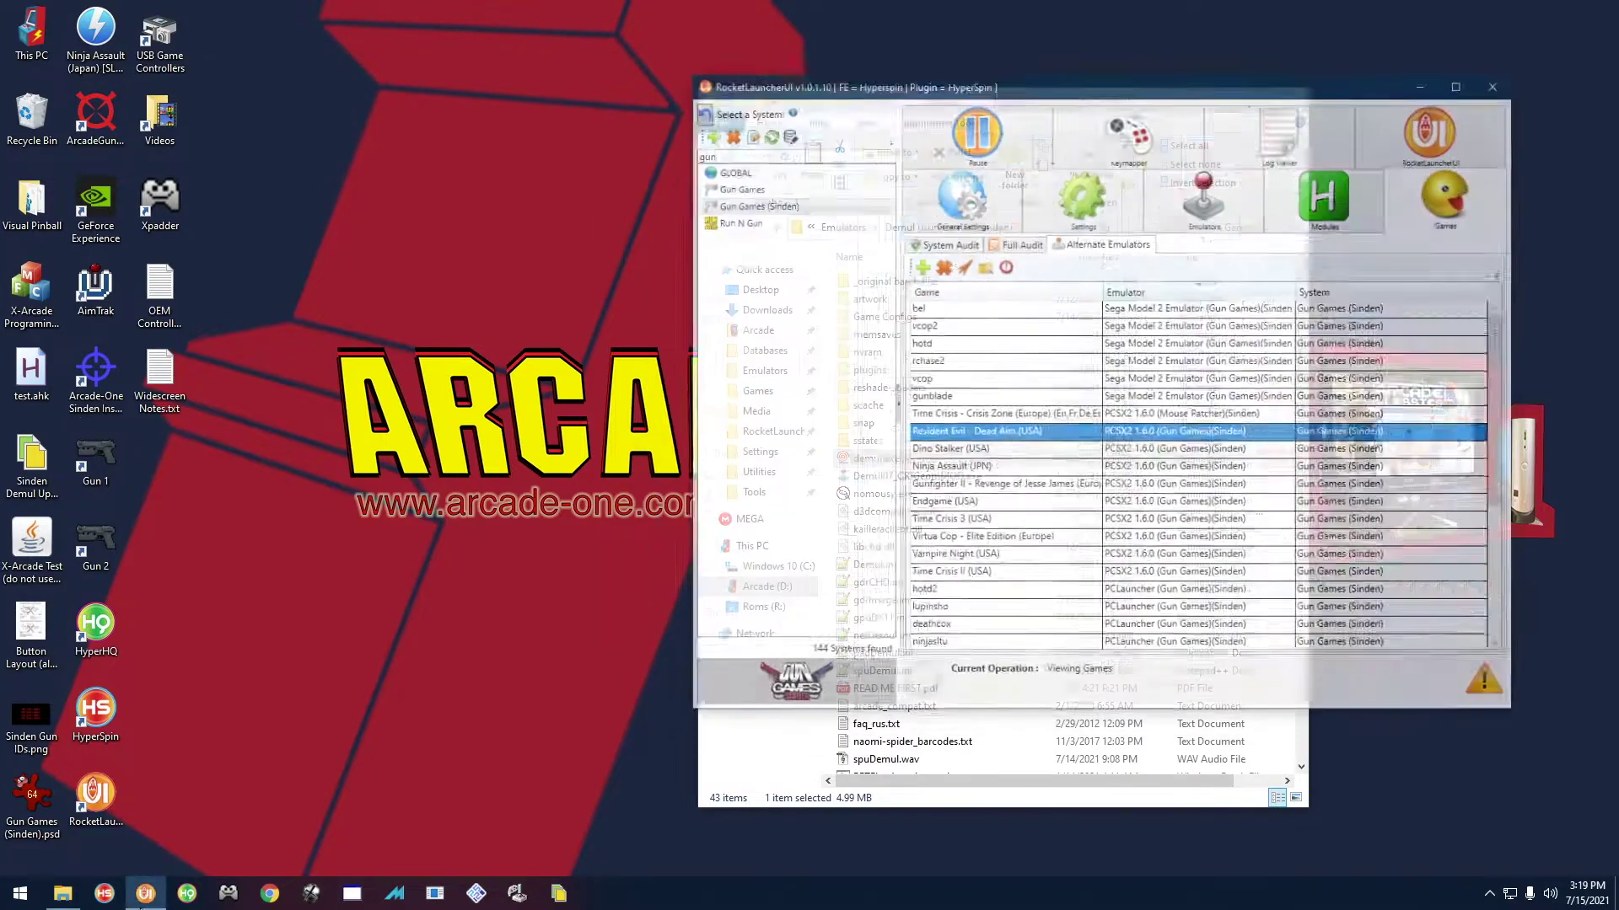
pyautogui.click(1557, 12)
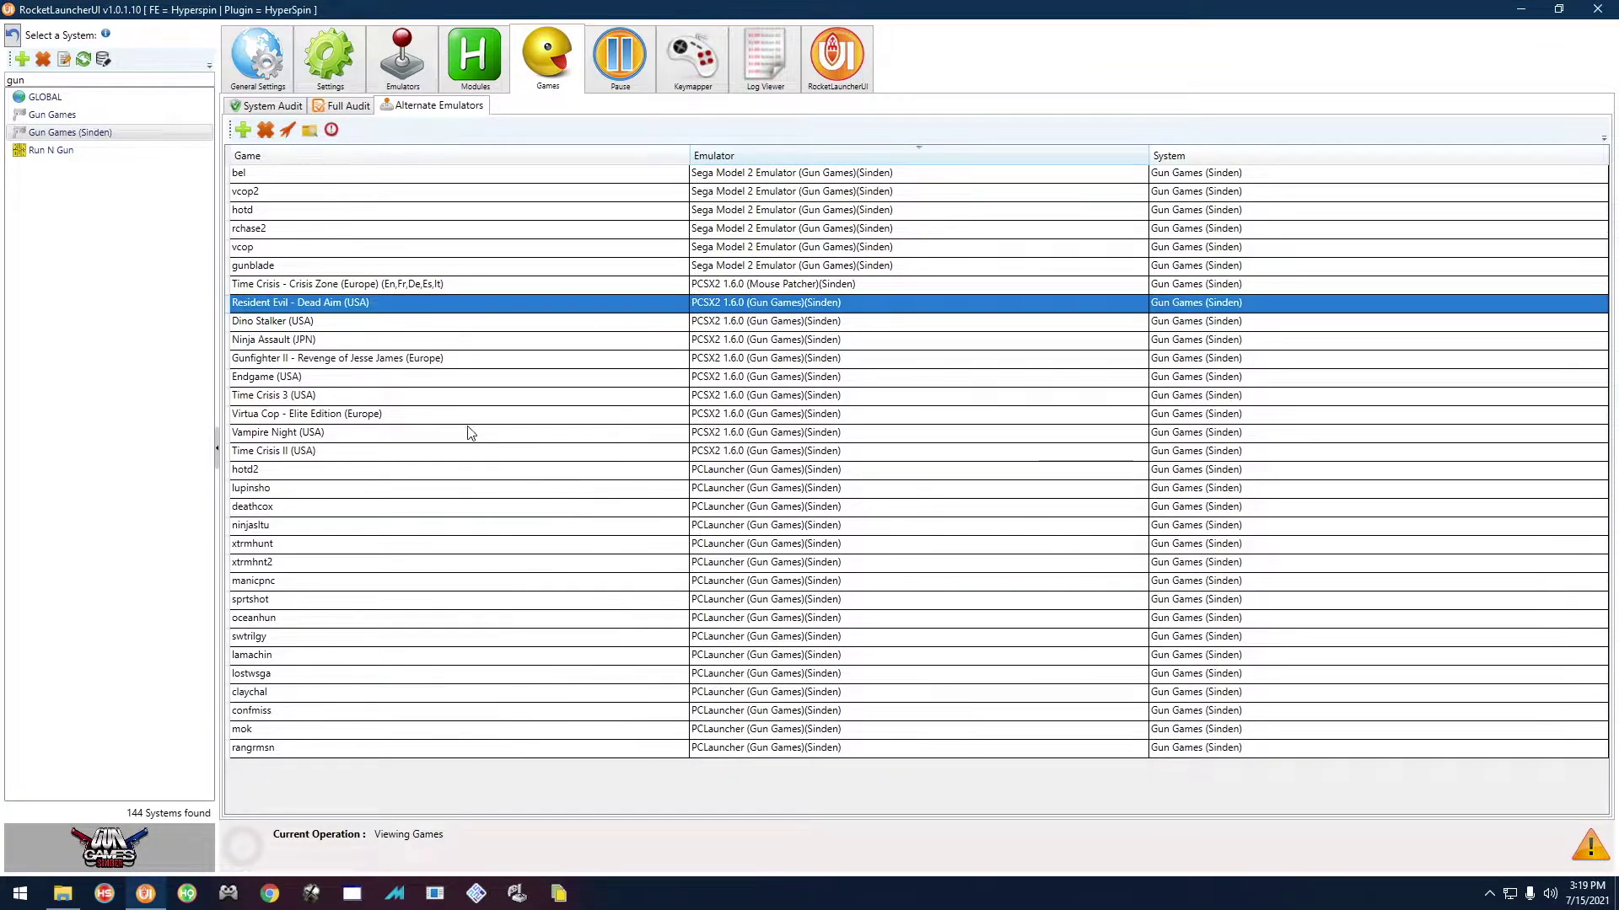
pyautogui.click(496, 531)
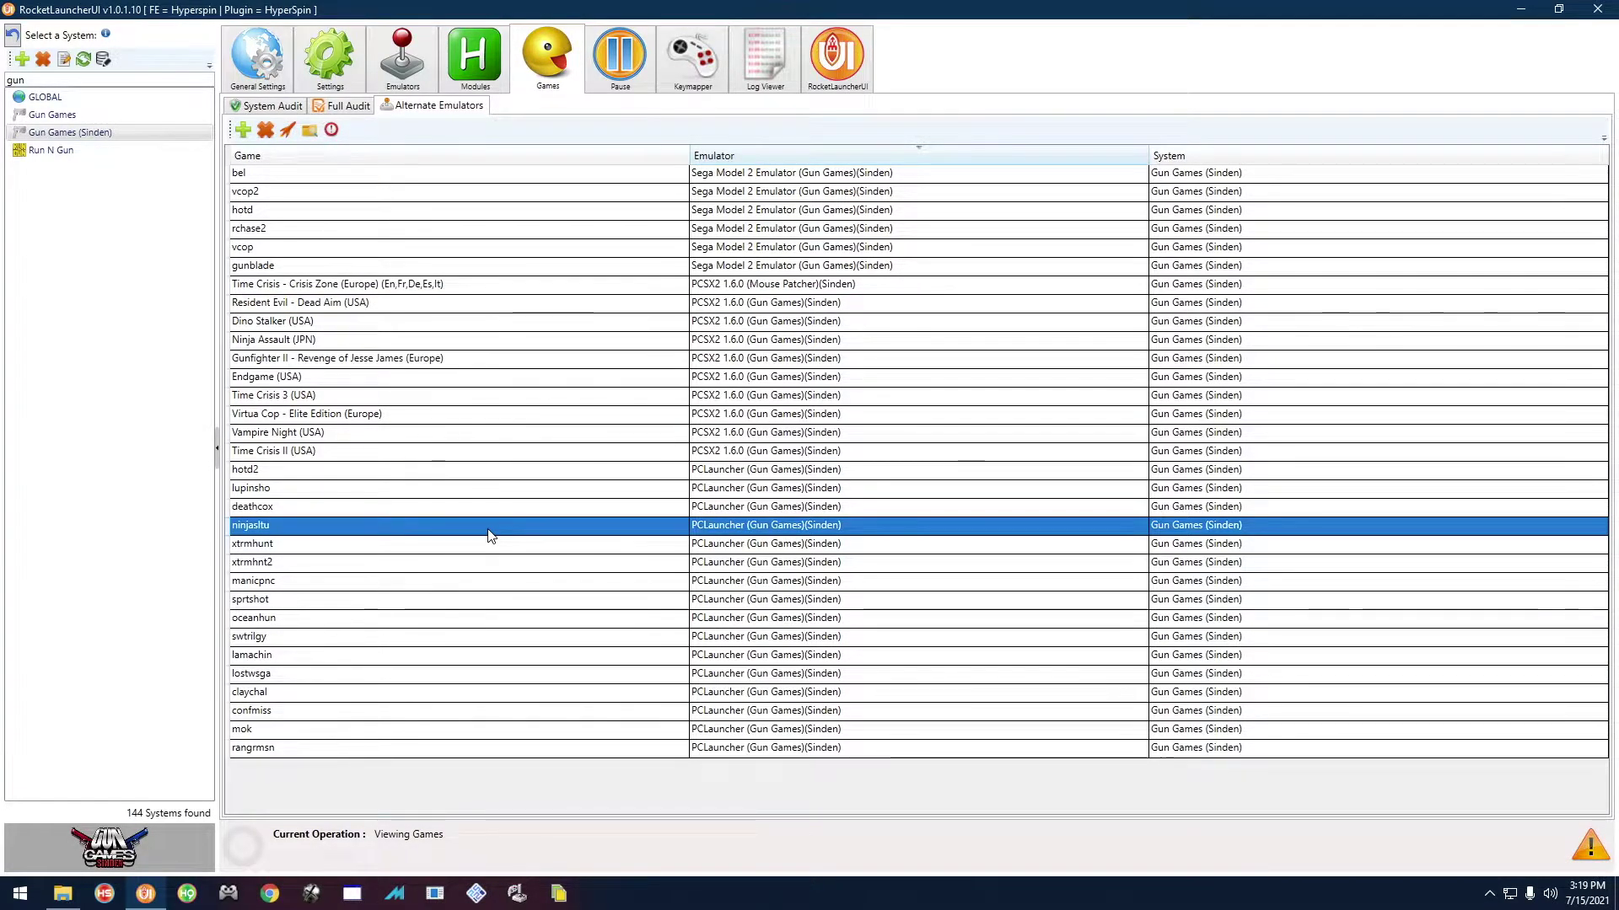
pyautogui.click(259, 747)
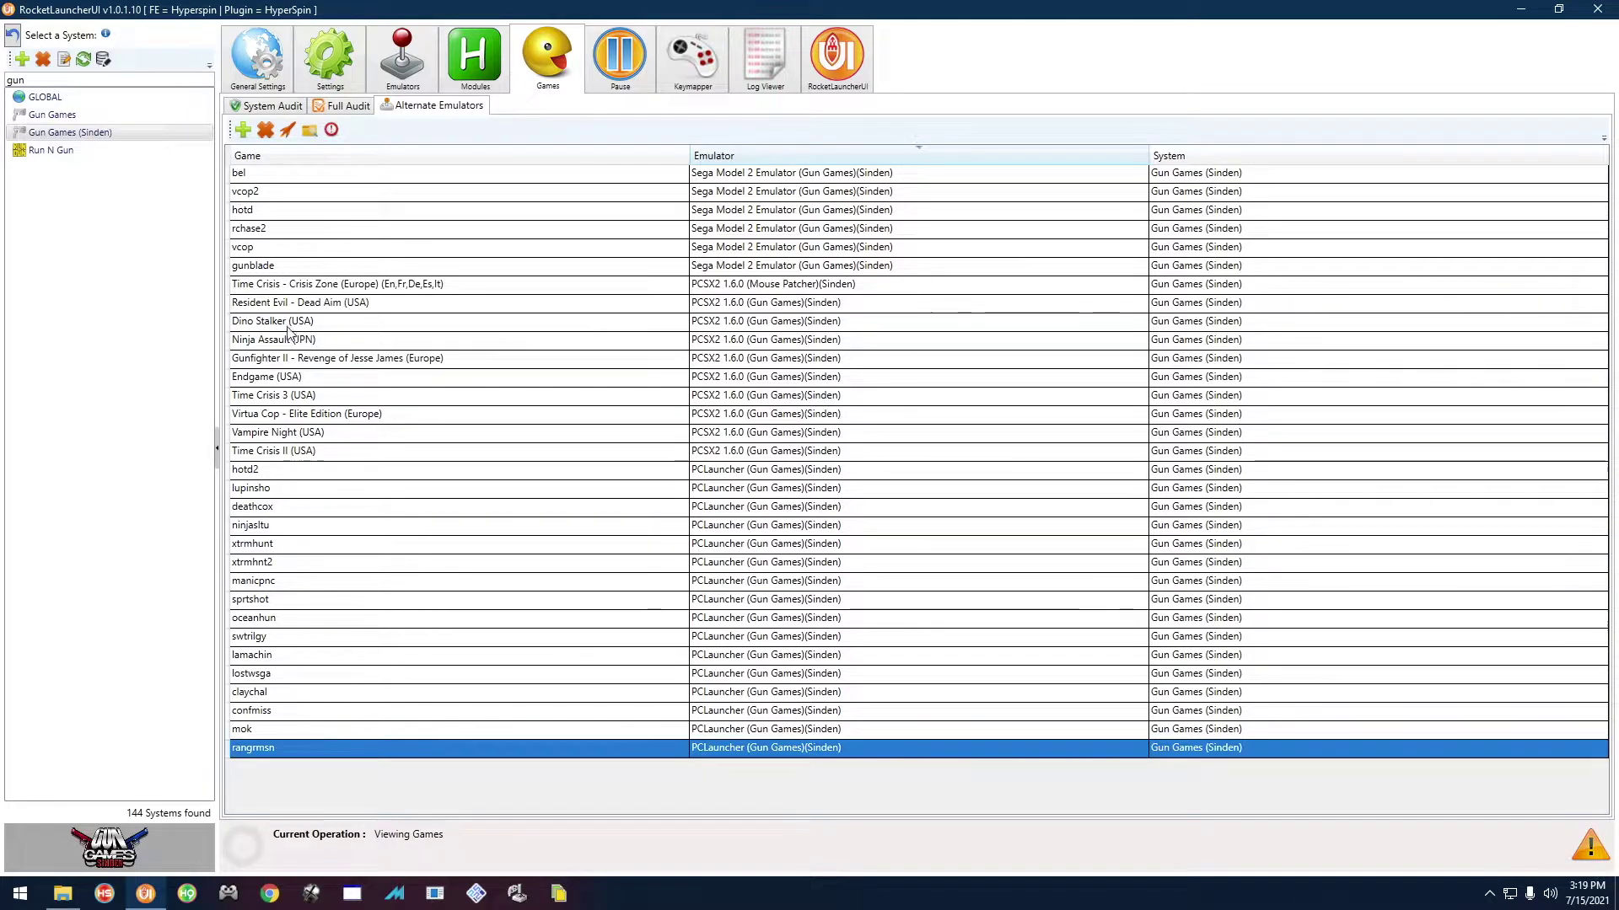
pyautogui.click(288, 131)
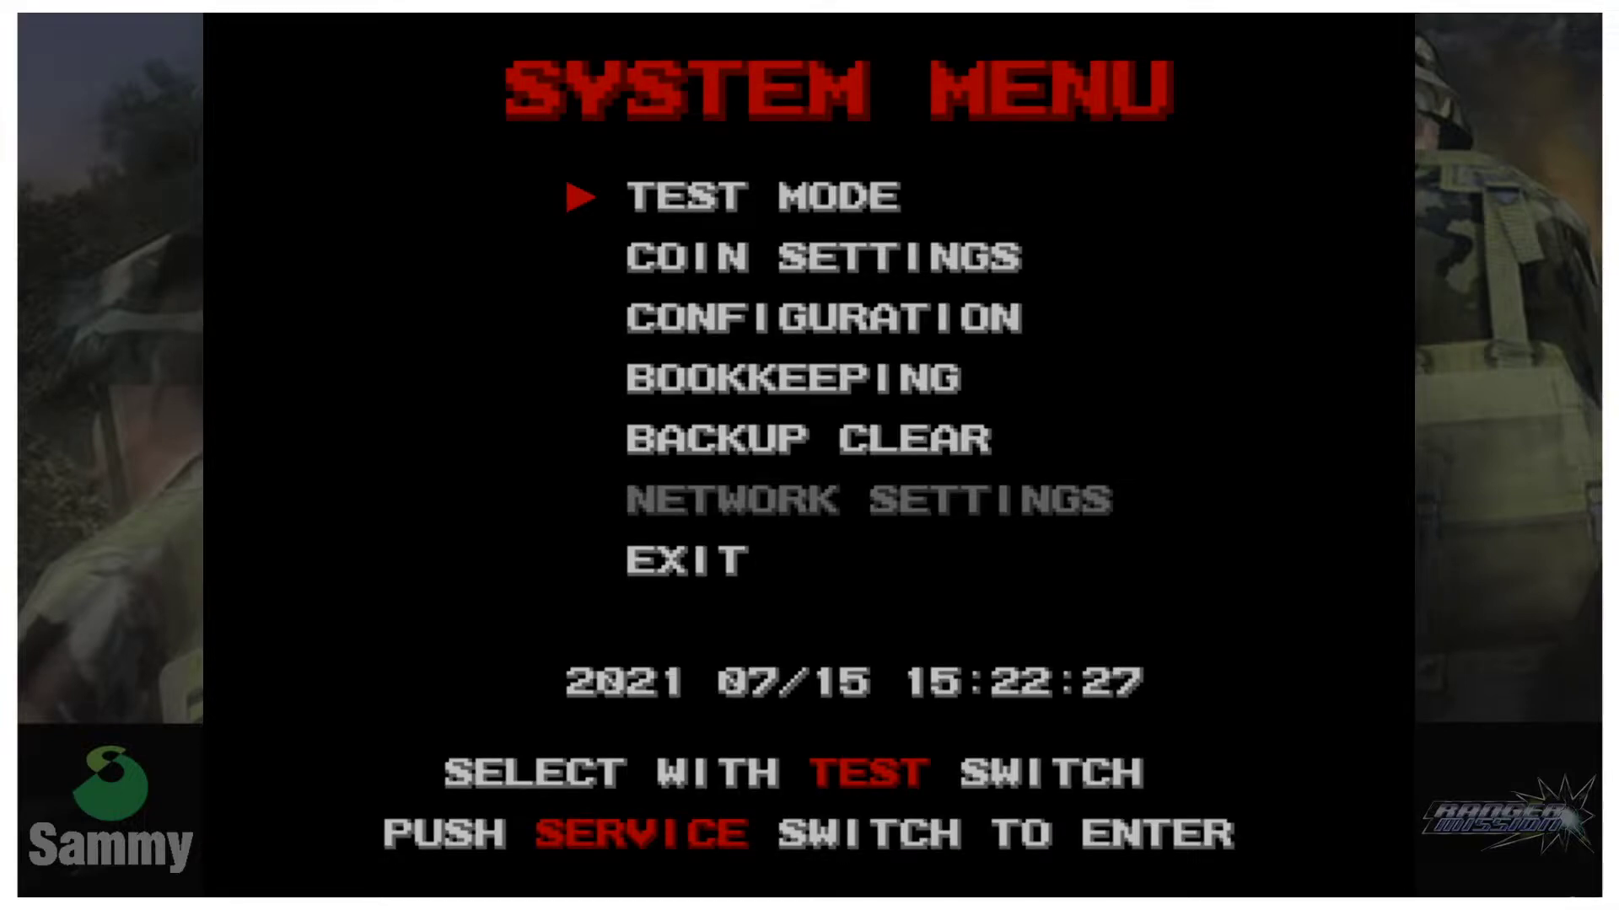
# Step: Cycle through the game's System Menu entries and enter Test Mode
pyautogui.press('F2')
pyautogui.press('F2')
pyautogui.press('F2')
pyautogui.press('F2')
pyautogui.press('F2')
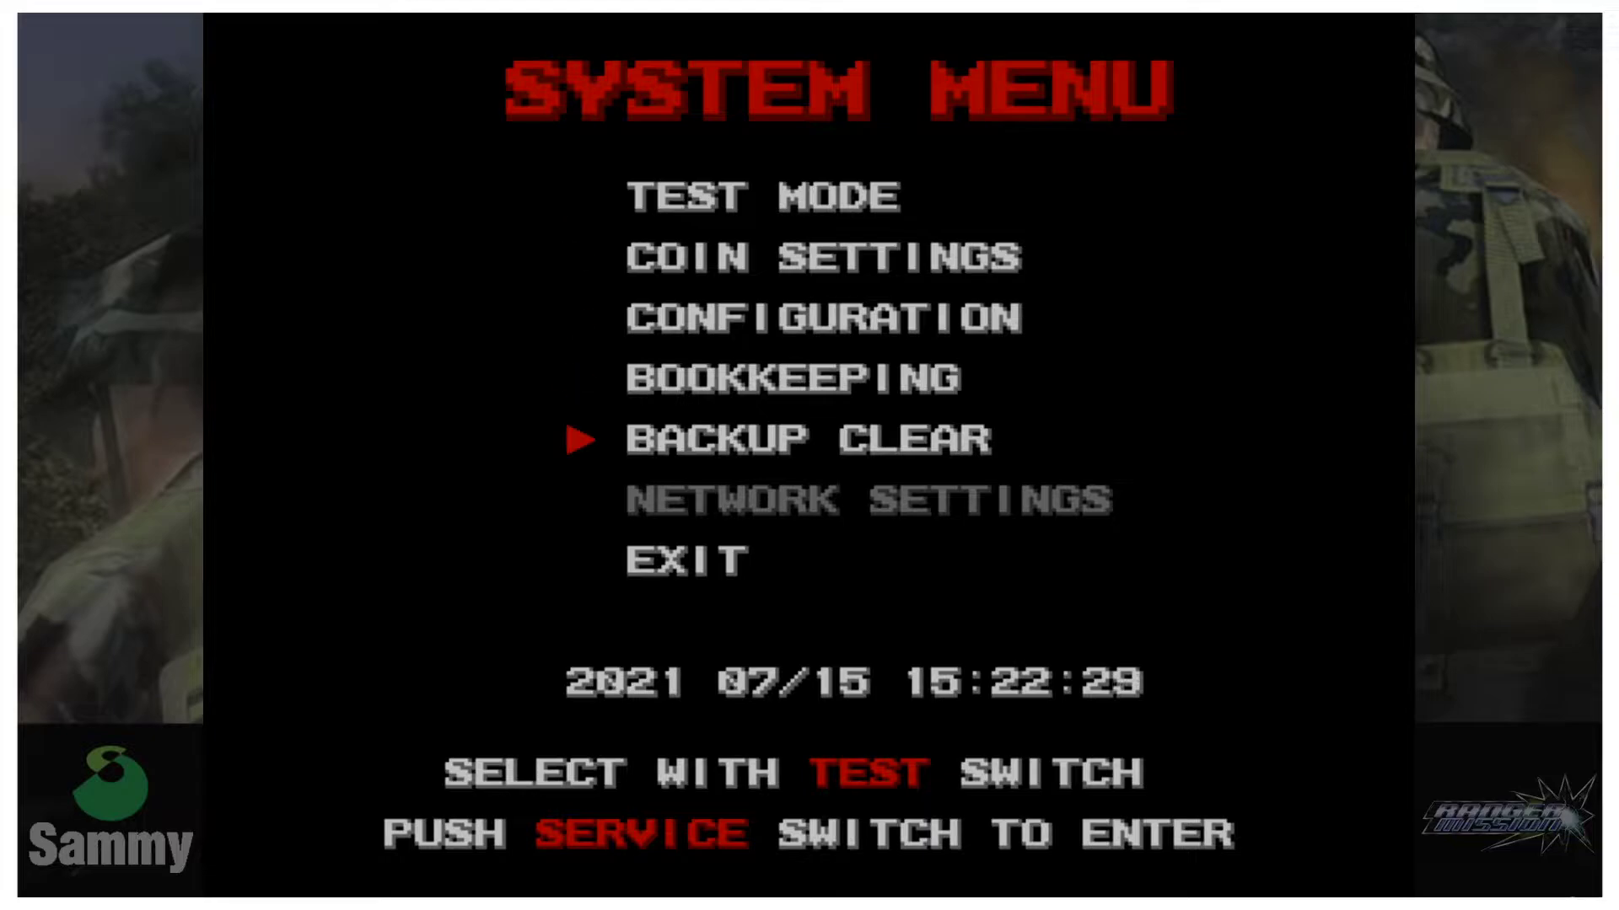
pyautogui.press('F2')
pyautogui.press('F2')
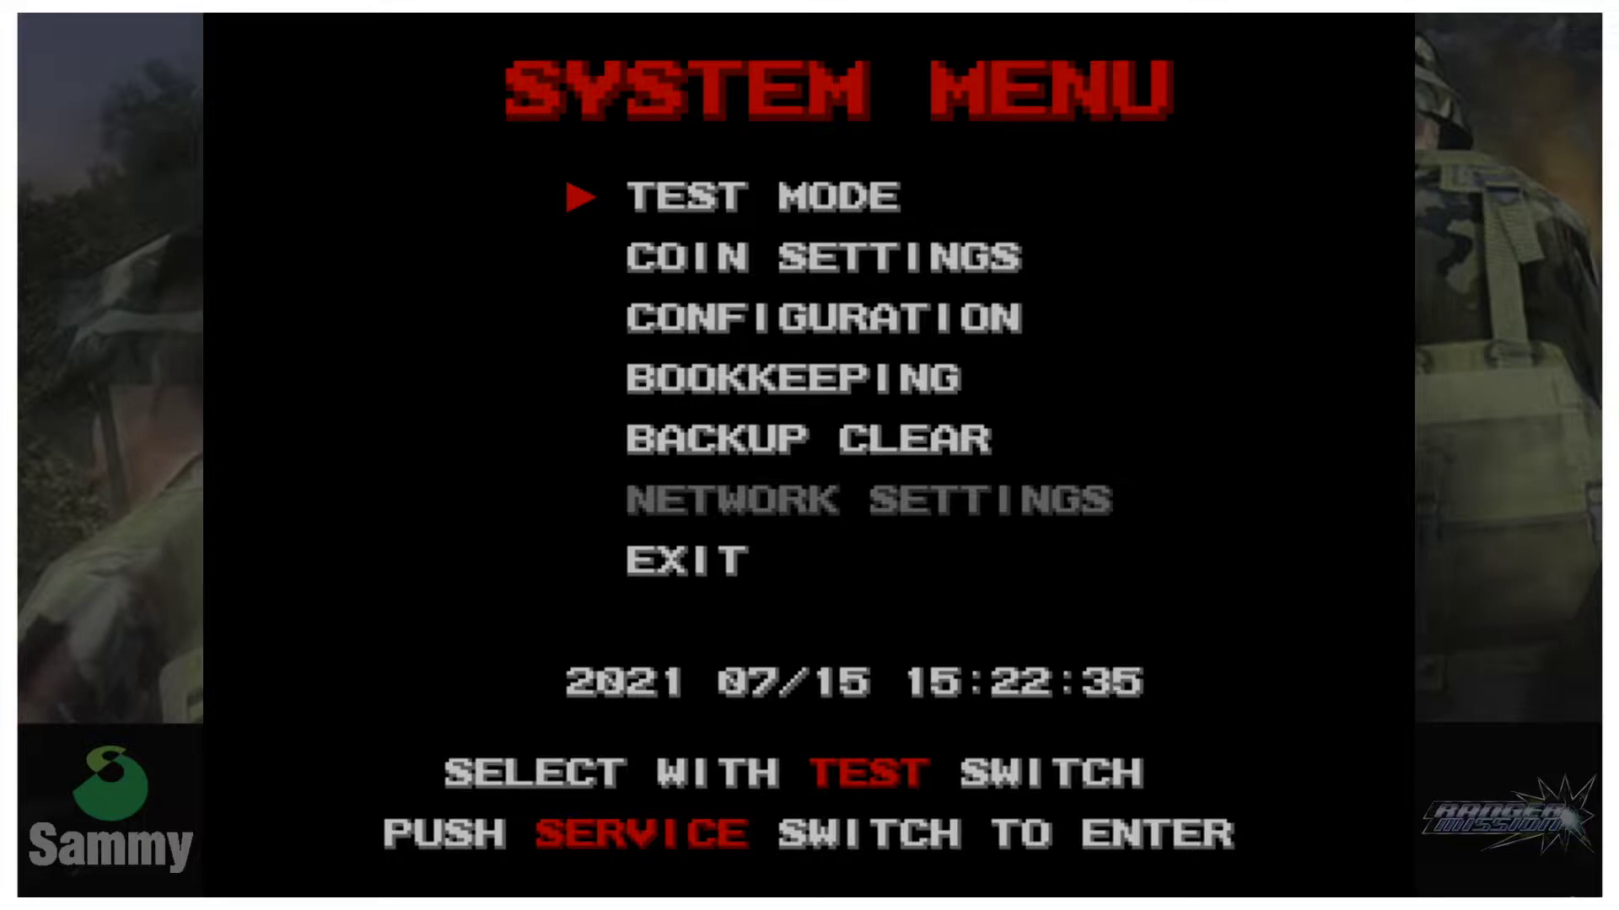
pyautogui.press('9')
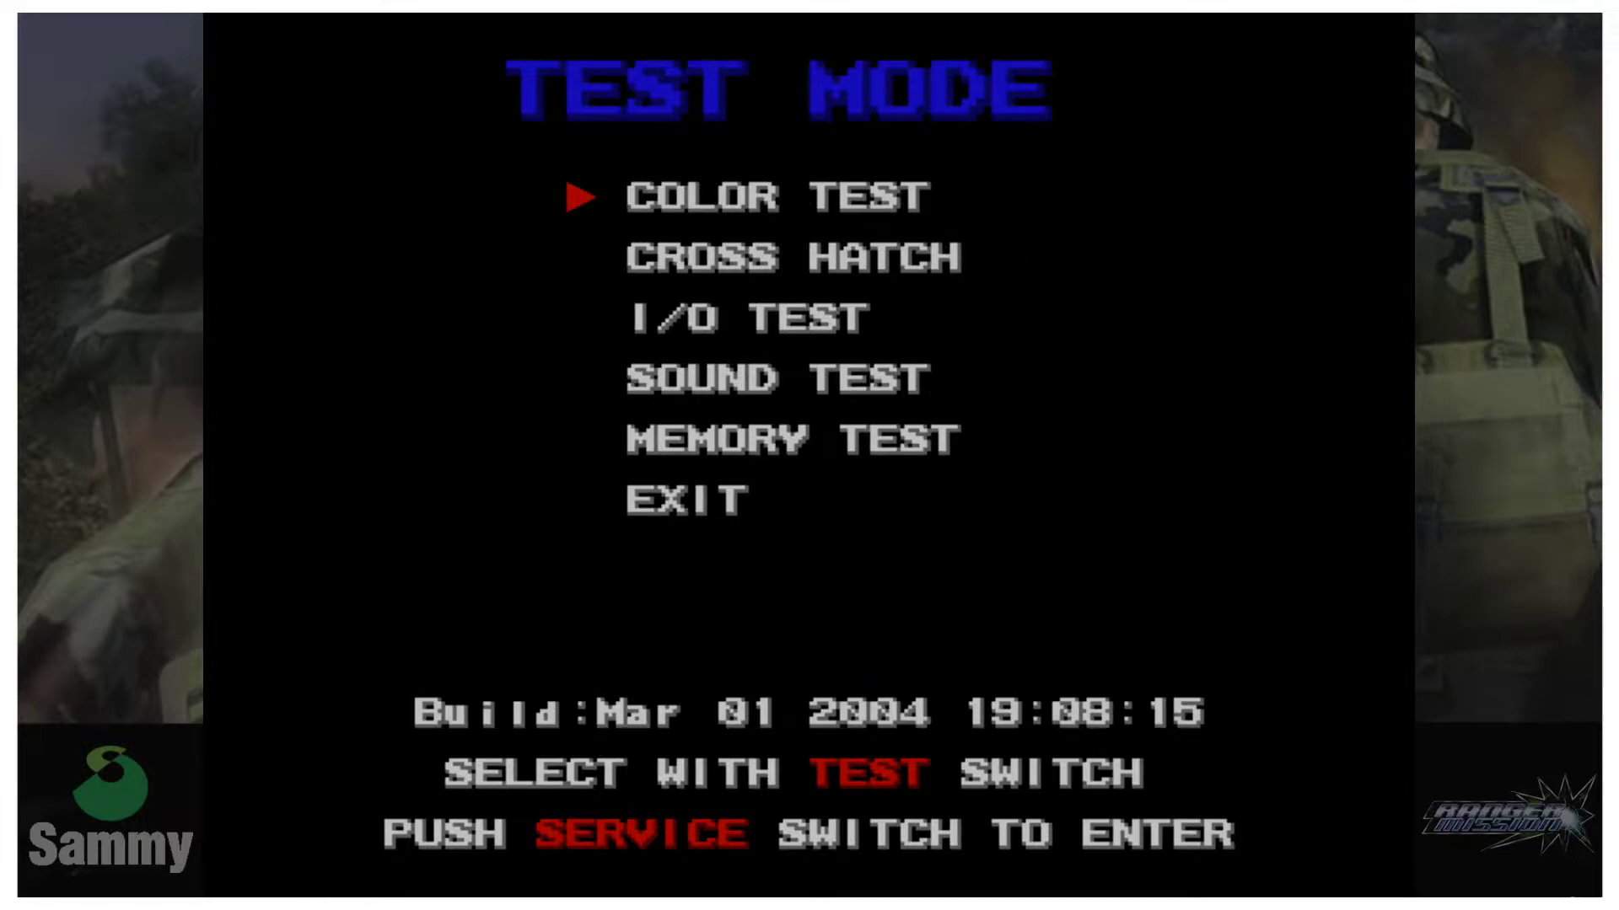
# Step: Go through the I/O Test entry to reach the Gun Adjust screen
pyautogui.press('F2')
pyautogui.press('F2')
pyautogui.press('9')
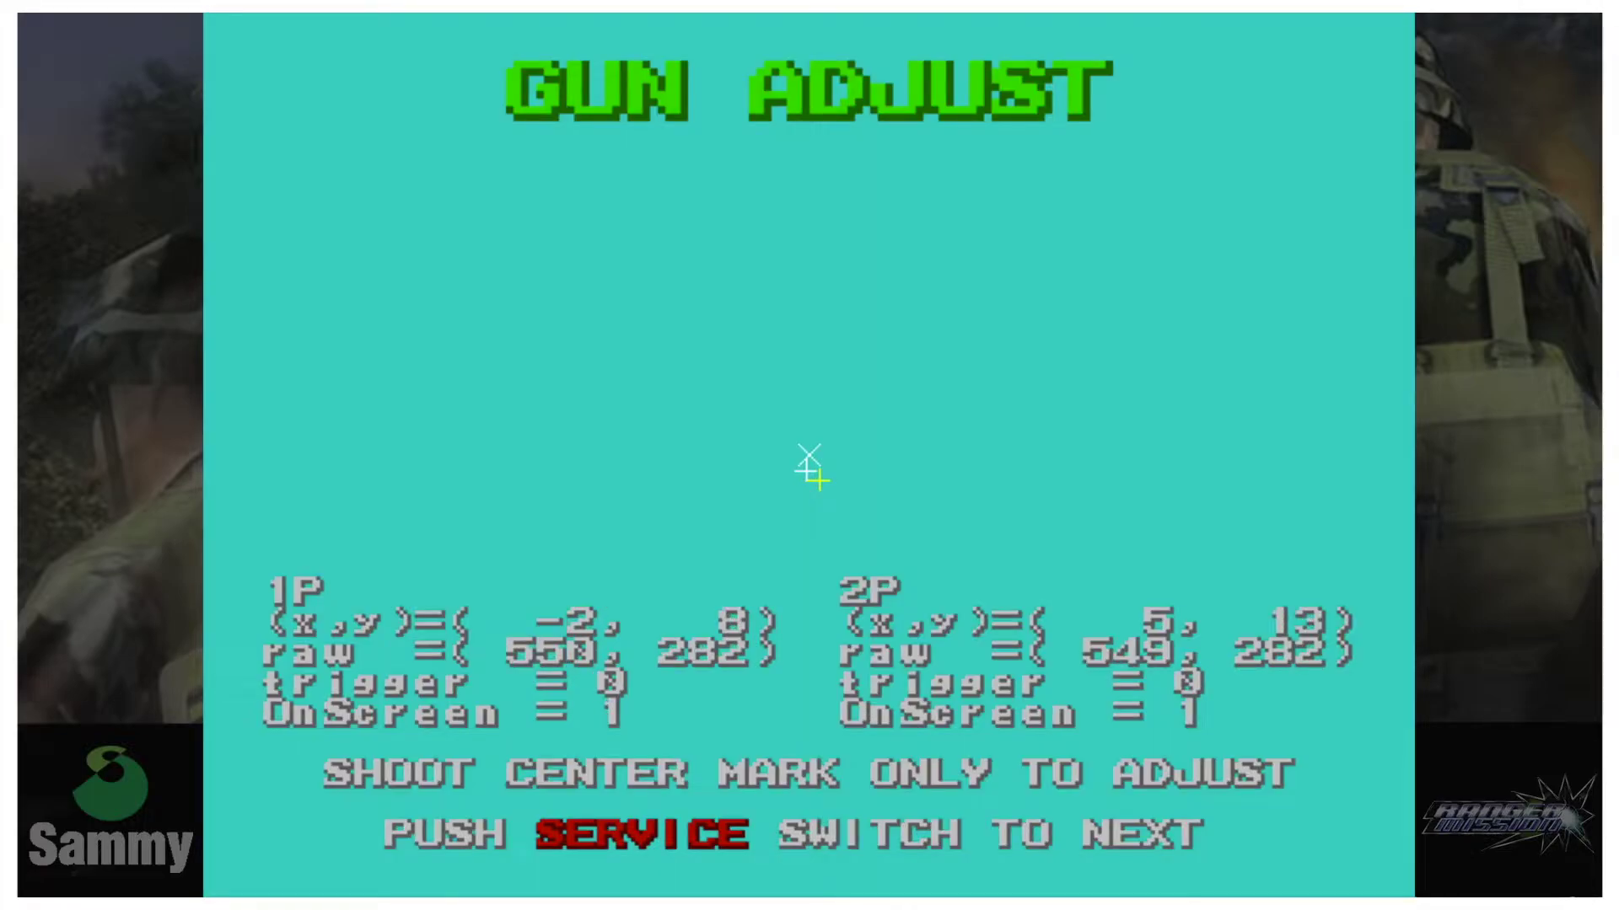
# Step: Aim and shoot player 1's gun around the centre mark on the Gun Adjust screen
pyautogui.click(810, 457)
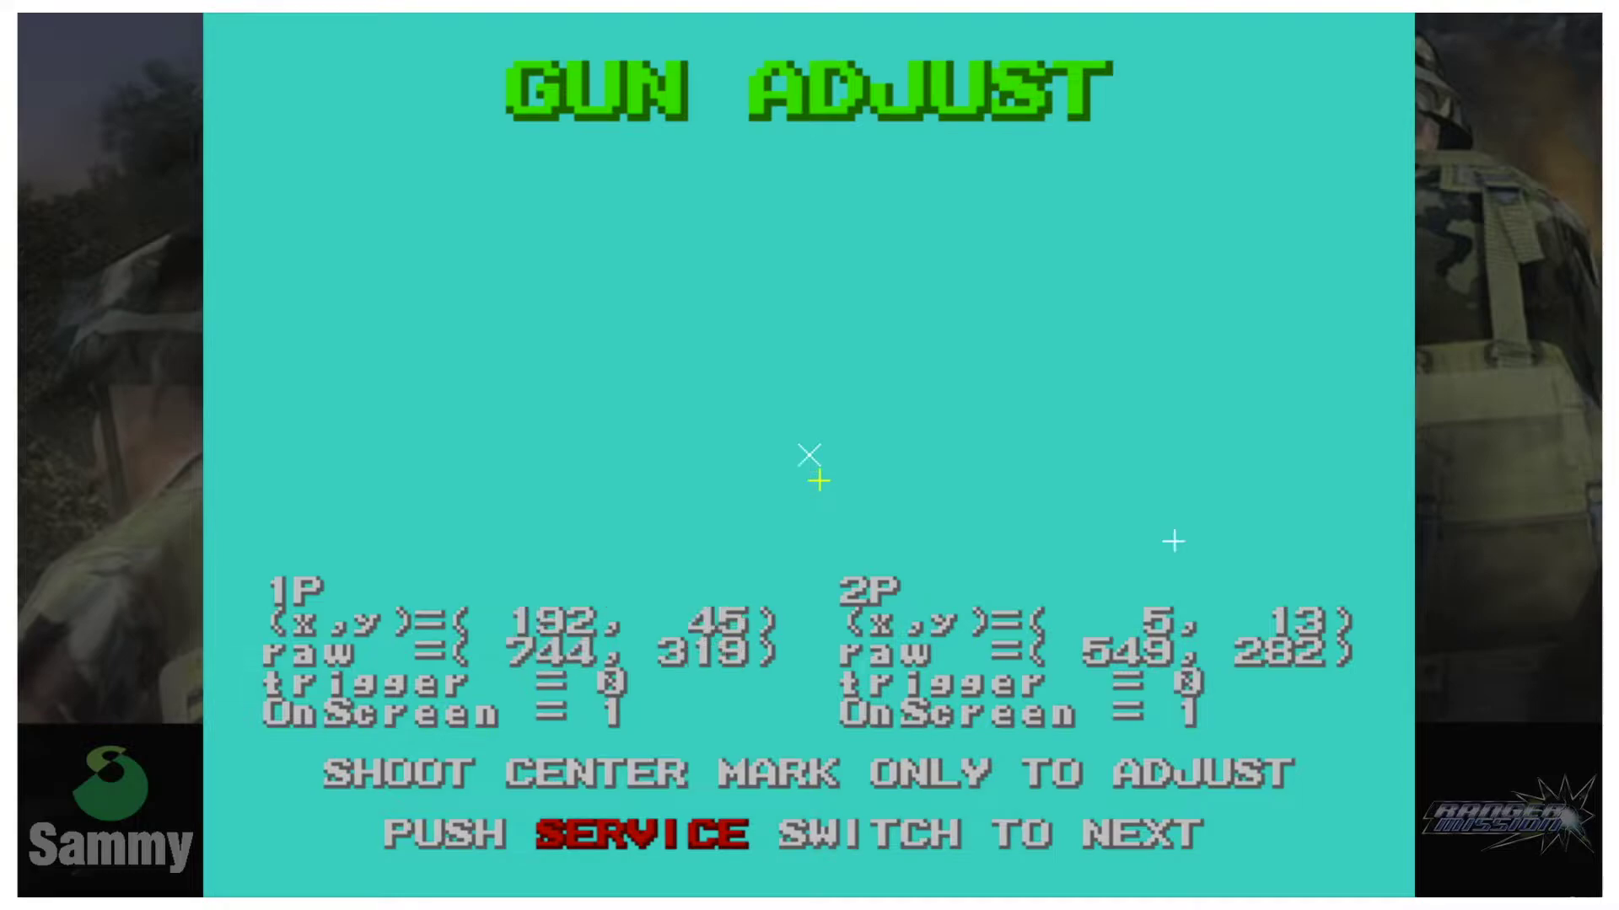
pyautogui.click(861, 492)
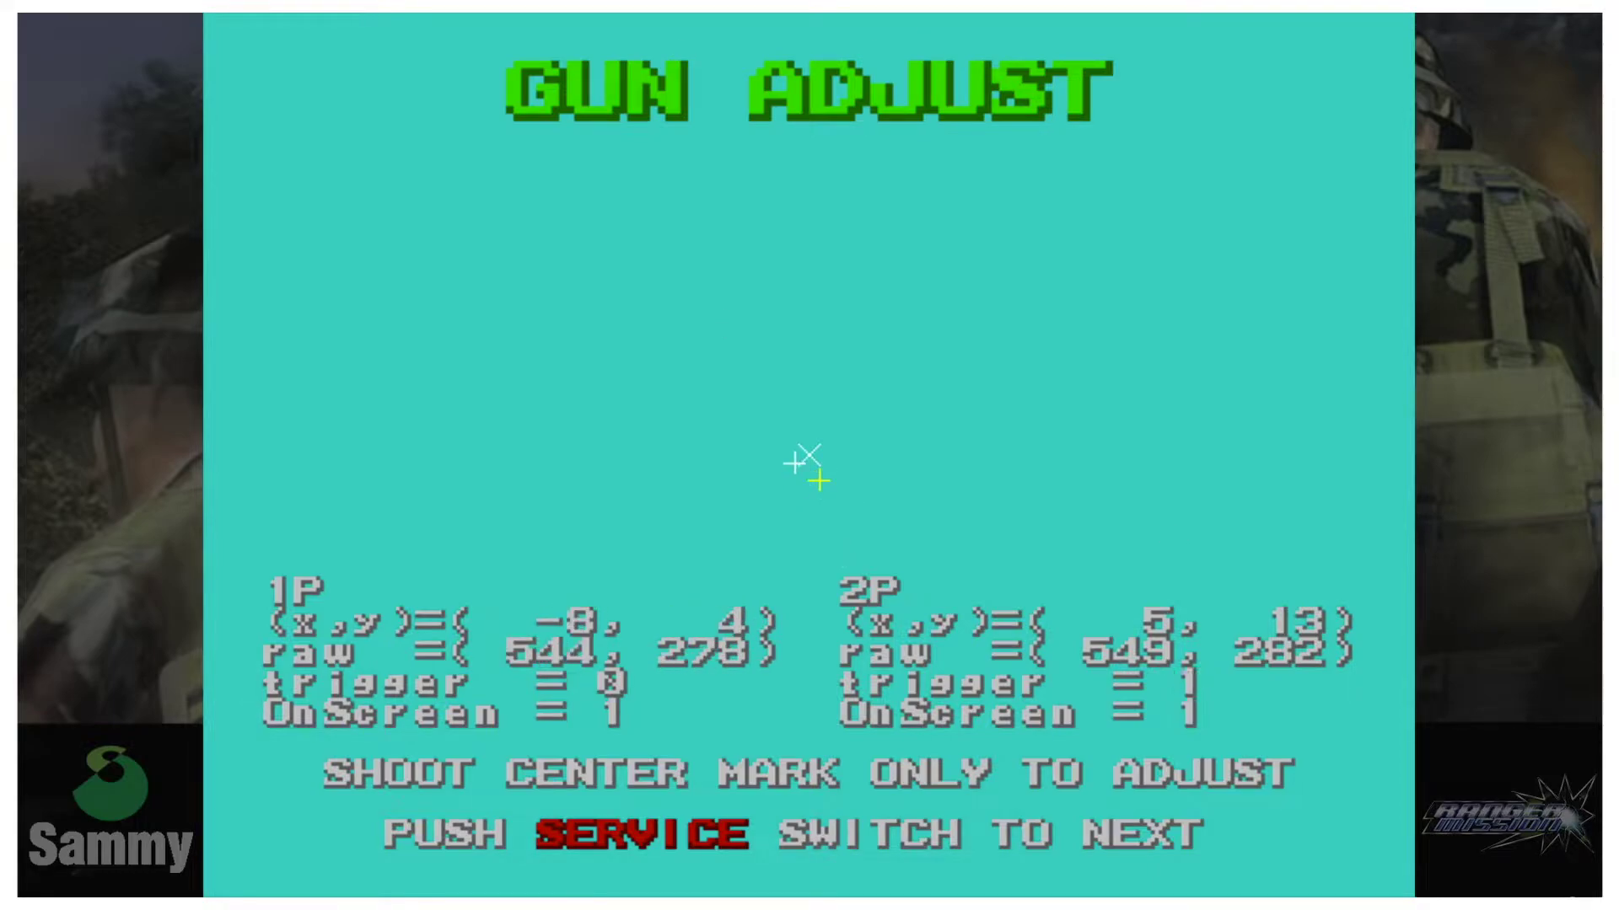
pyautogui.click(808, 459)
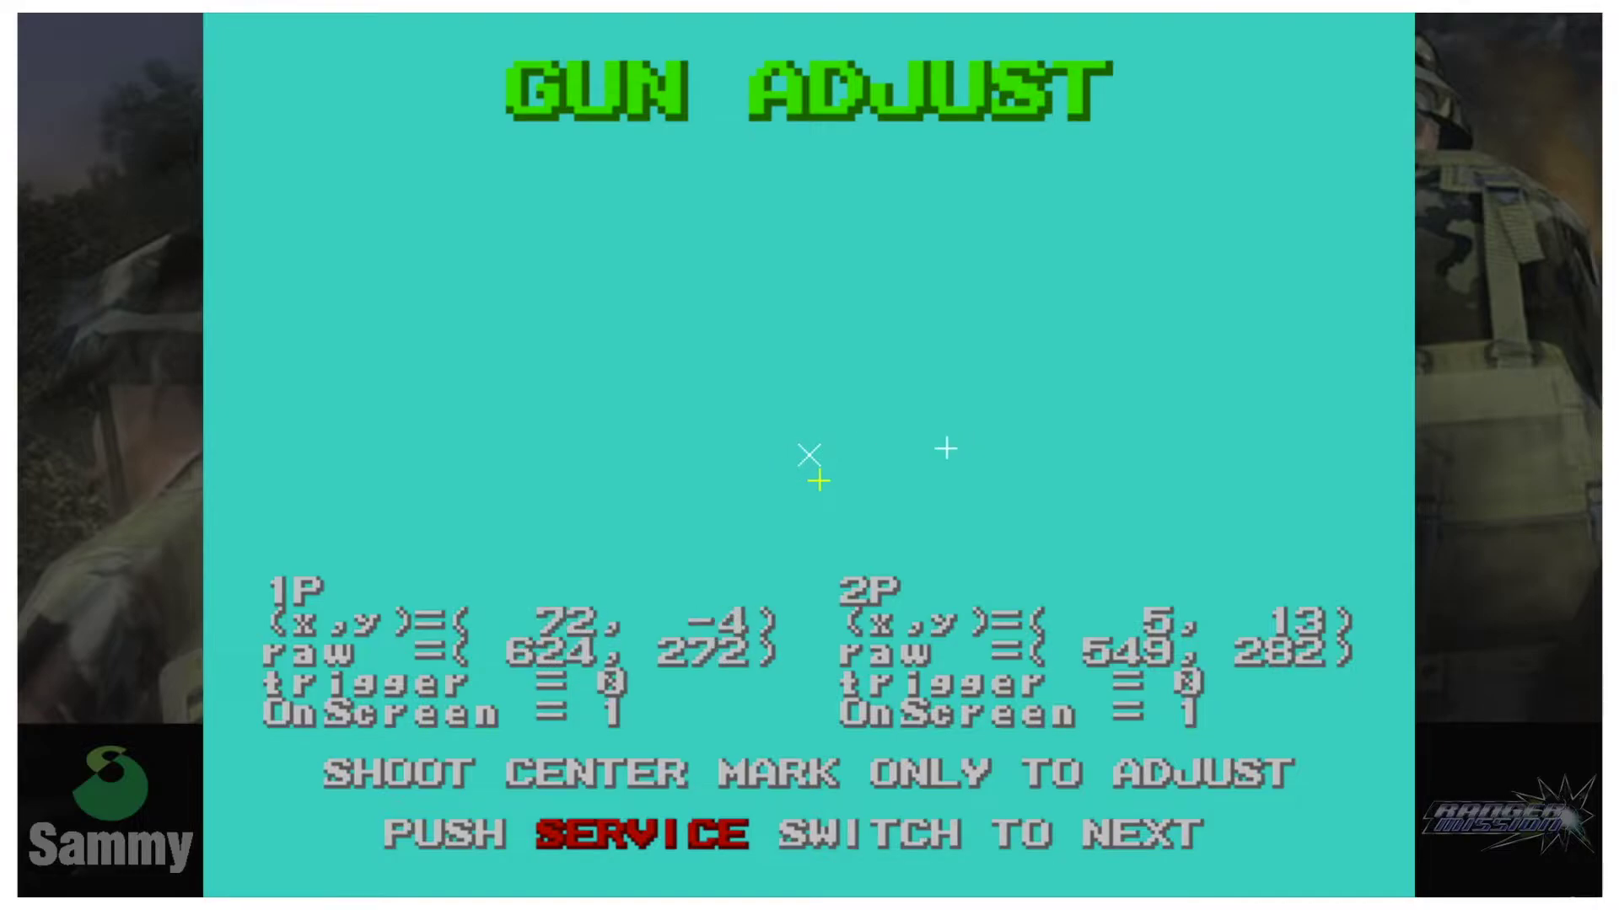
pyautogui.click(947, 408)
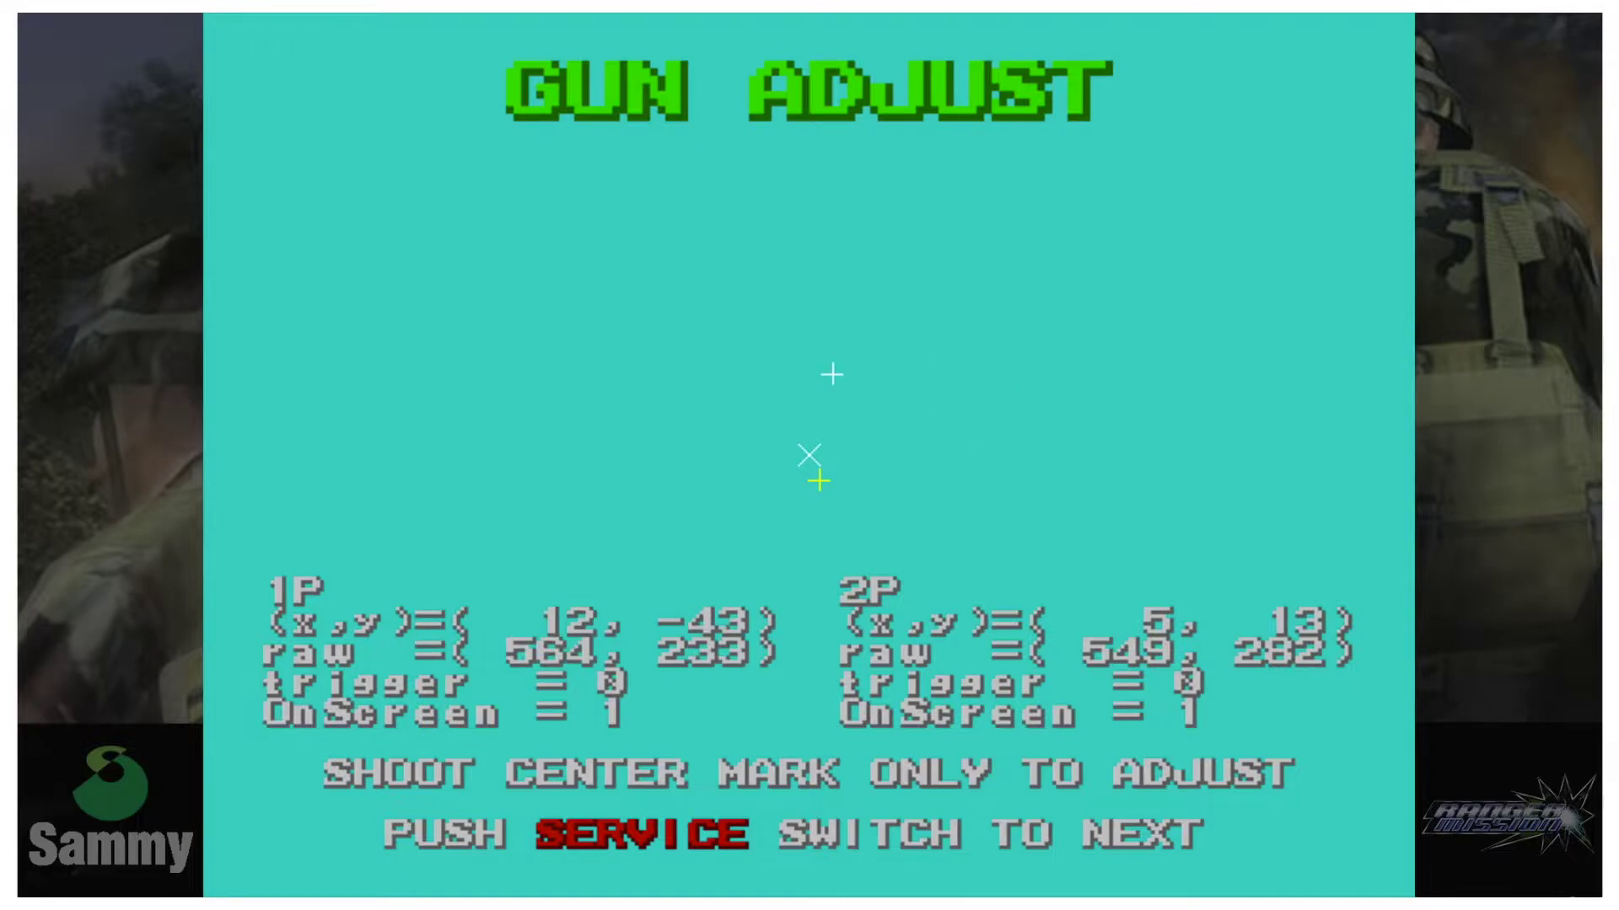
pyautogui.click(864, 368)
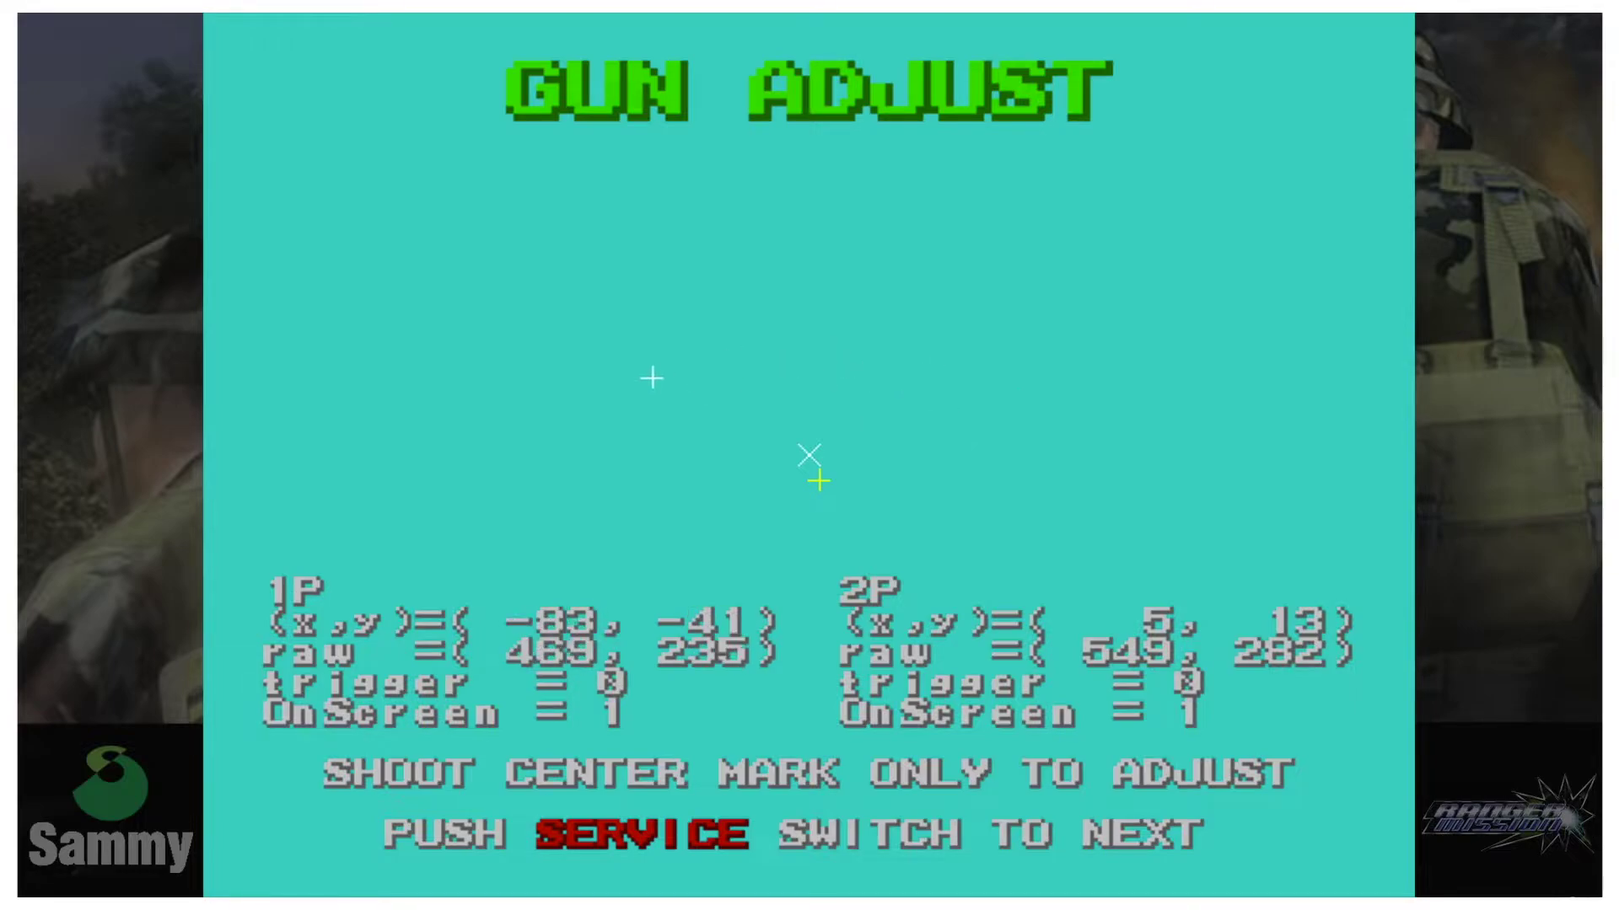
pyautogui.click(955, 374)
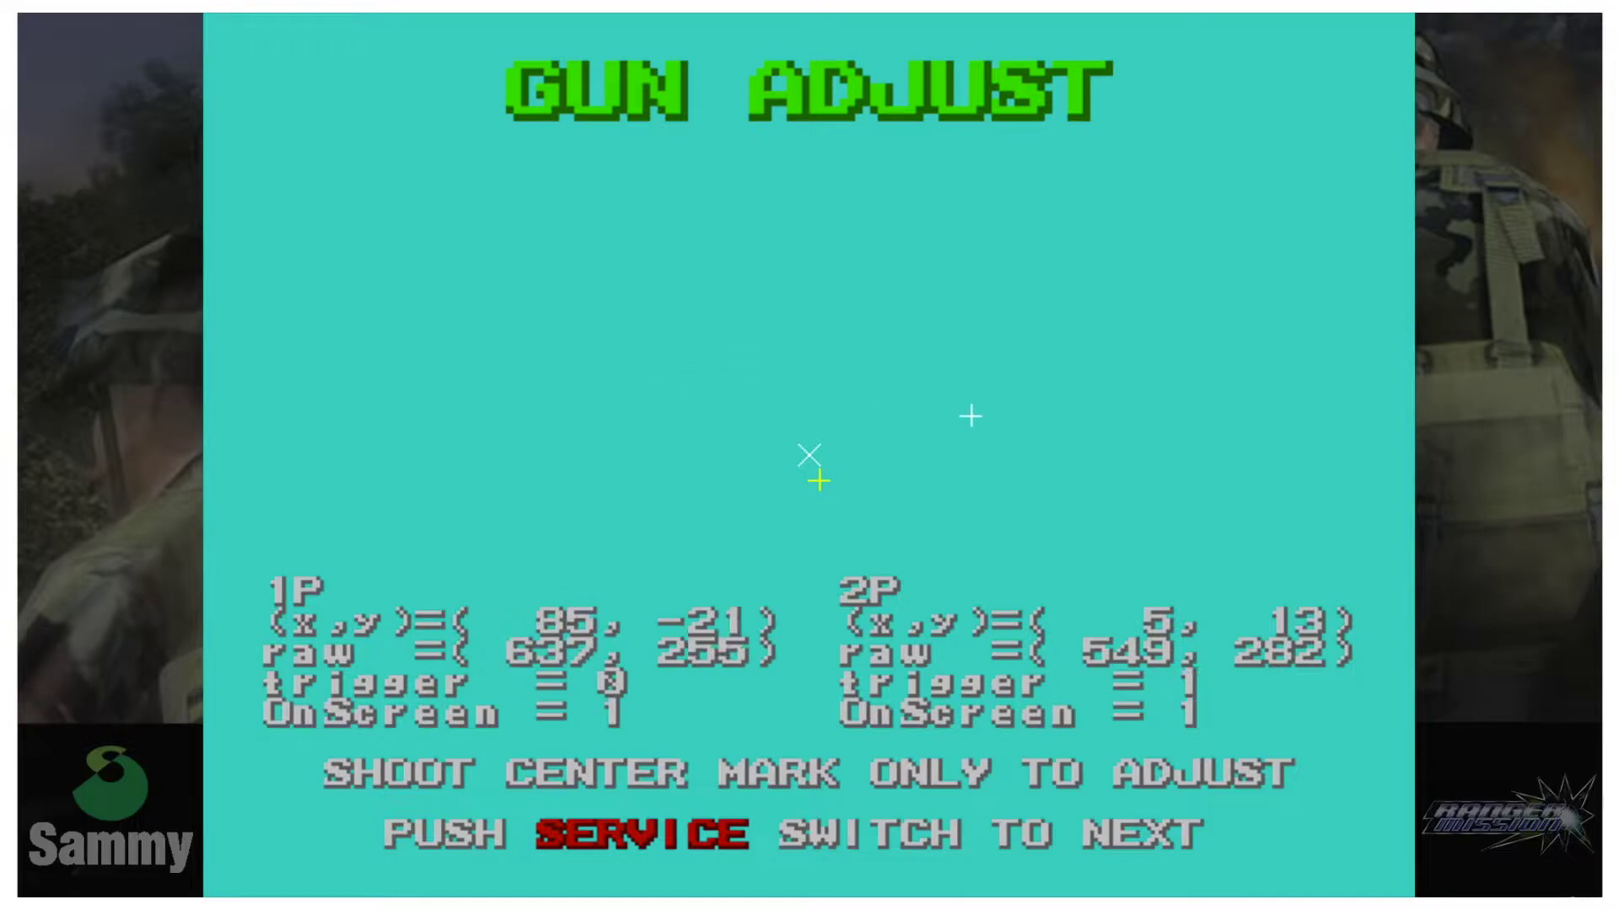
pyautogui.click(326, 14)
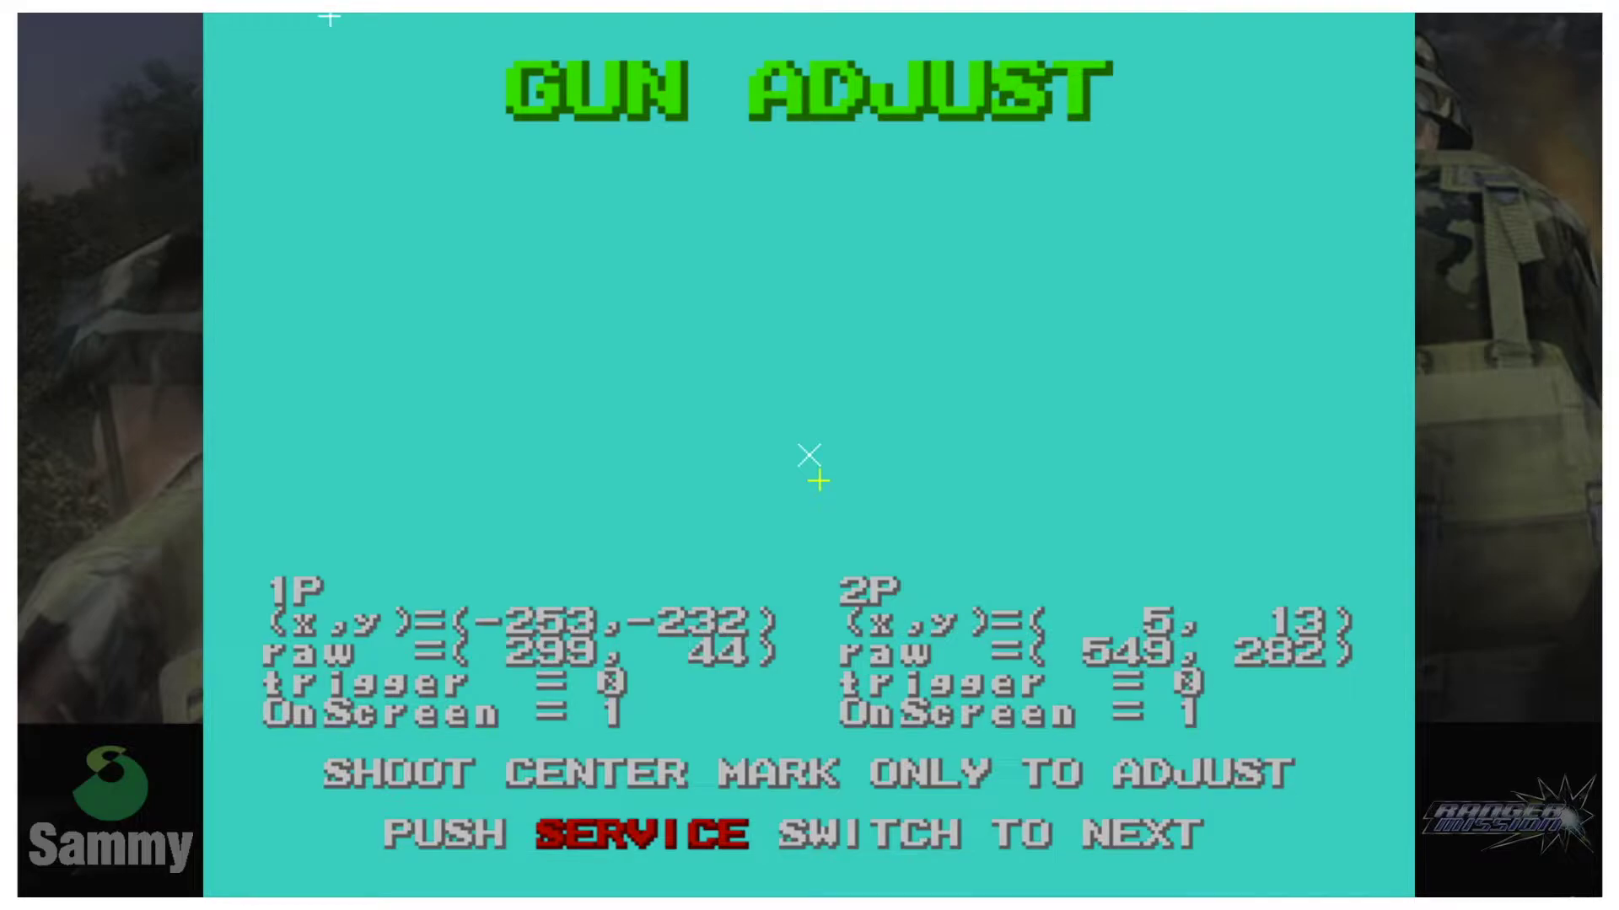
# Step: Aim and shoot player 2's gun around the centre mark on the Gun Adjust screen
pyautogui.click(330, 17)
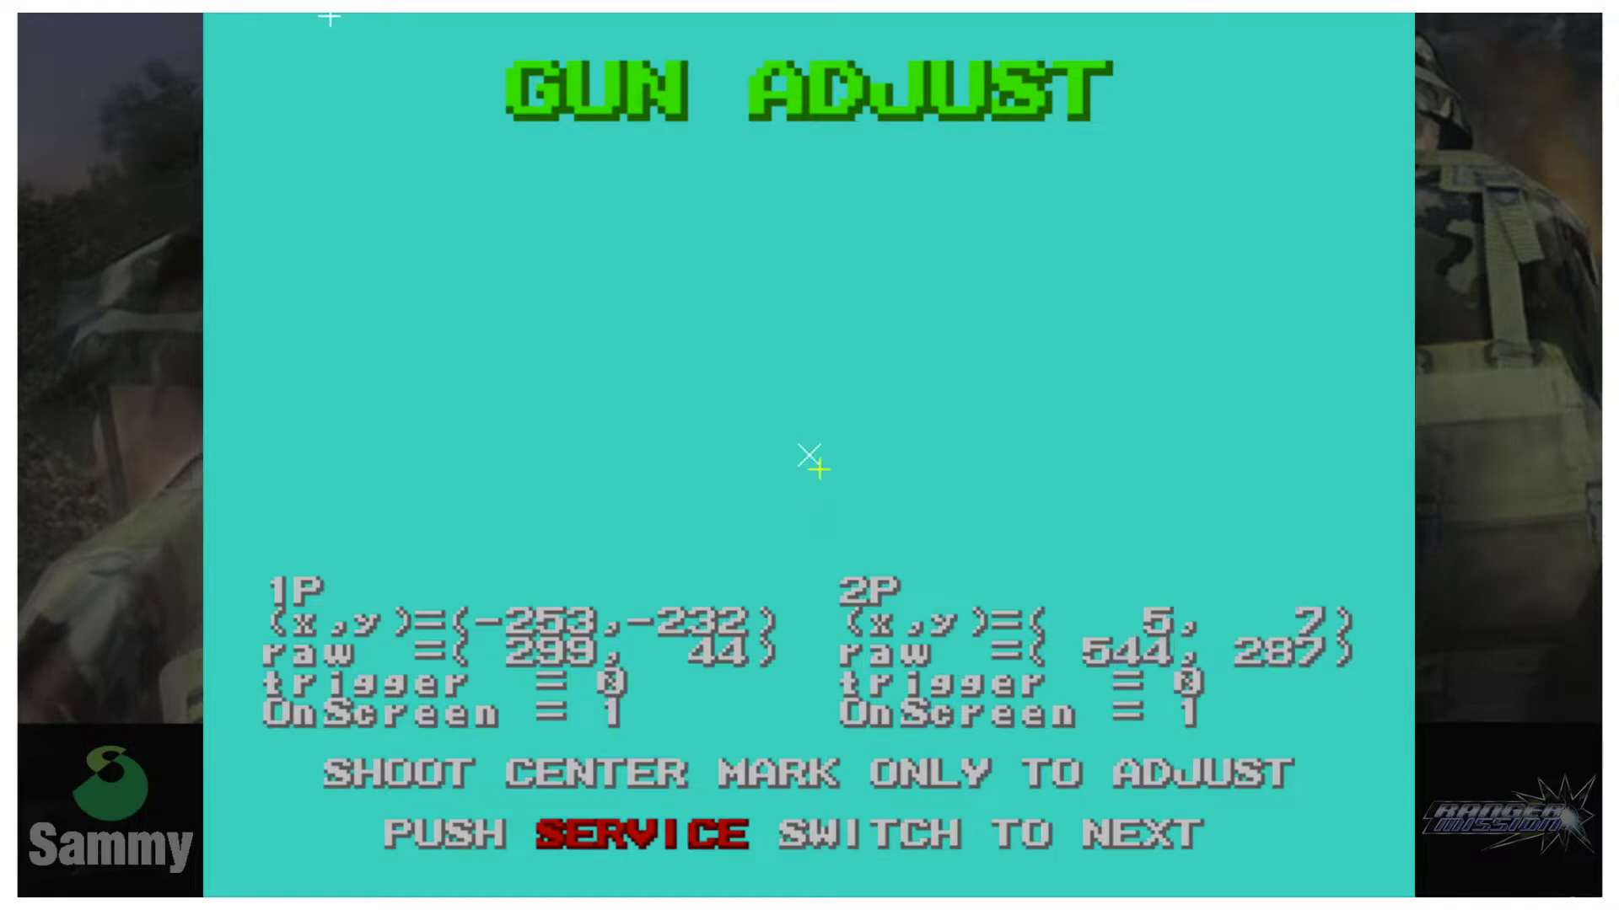
pyautogui.click(329, 17)
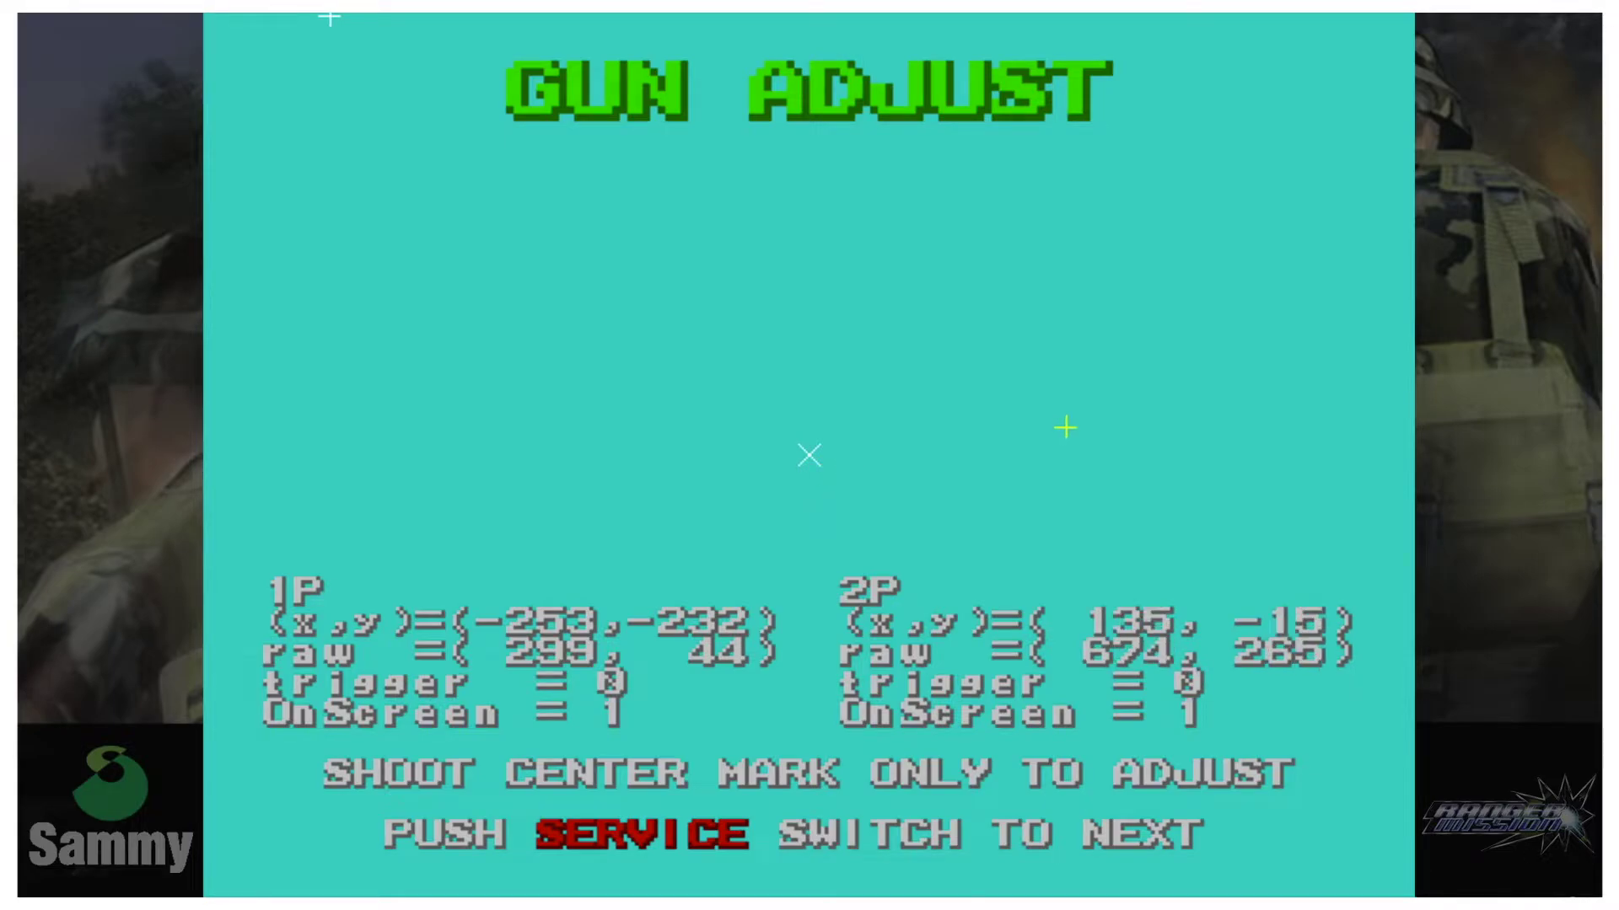
pyautogui.click(330, 17)
pyautogui.press('a')
pyautogui.click(329, 17)
pyautogui.press('a')
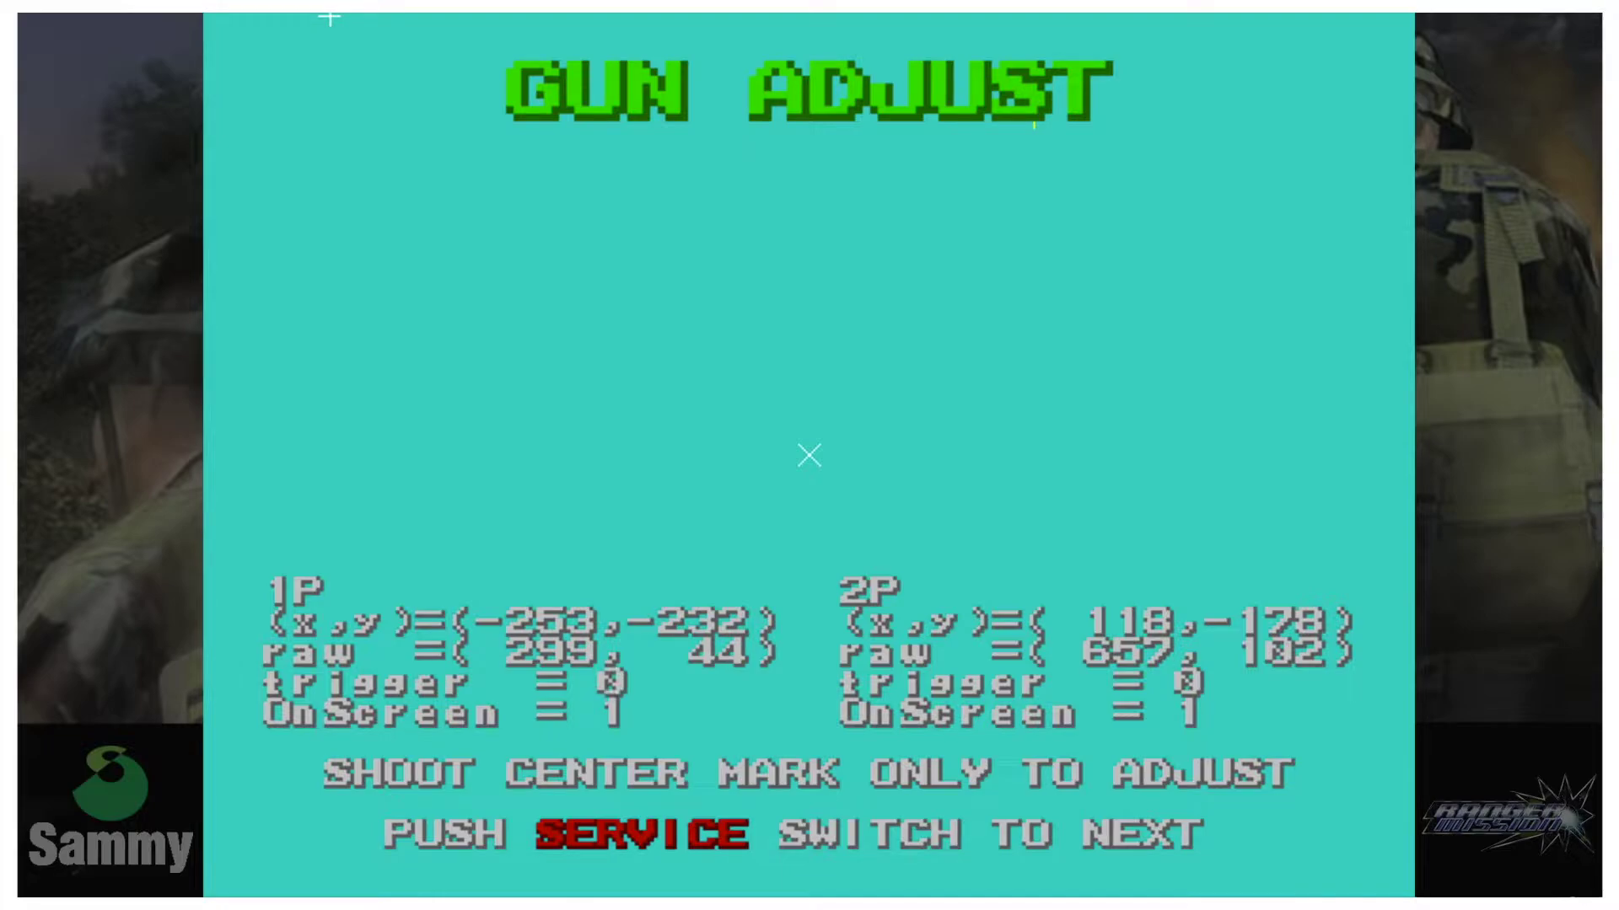
pyautogui.click(329, 17)
pyautogui.press('a')
pyautogui.click(330, 17)
pyautogui.press('a')
# Step: Advance through the Gun Test screen and exit Test Mode to the System Menu
pyautogui.press('9')
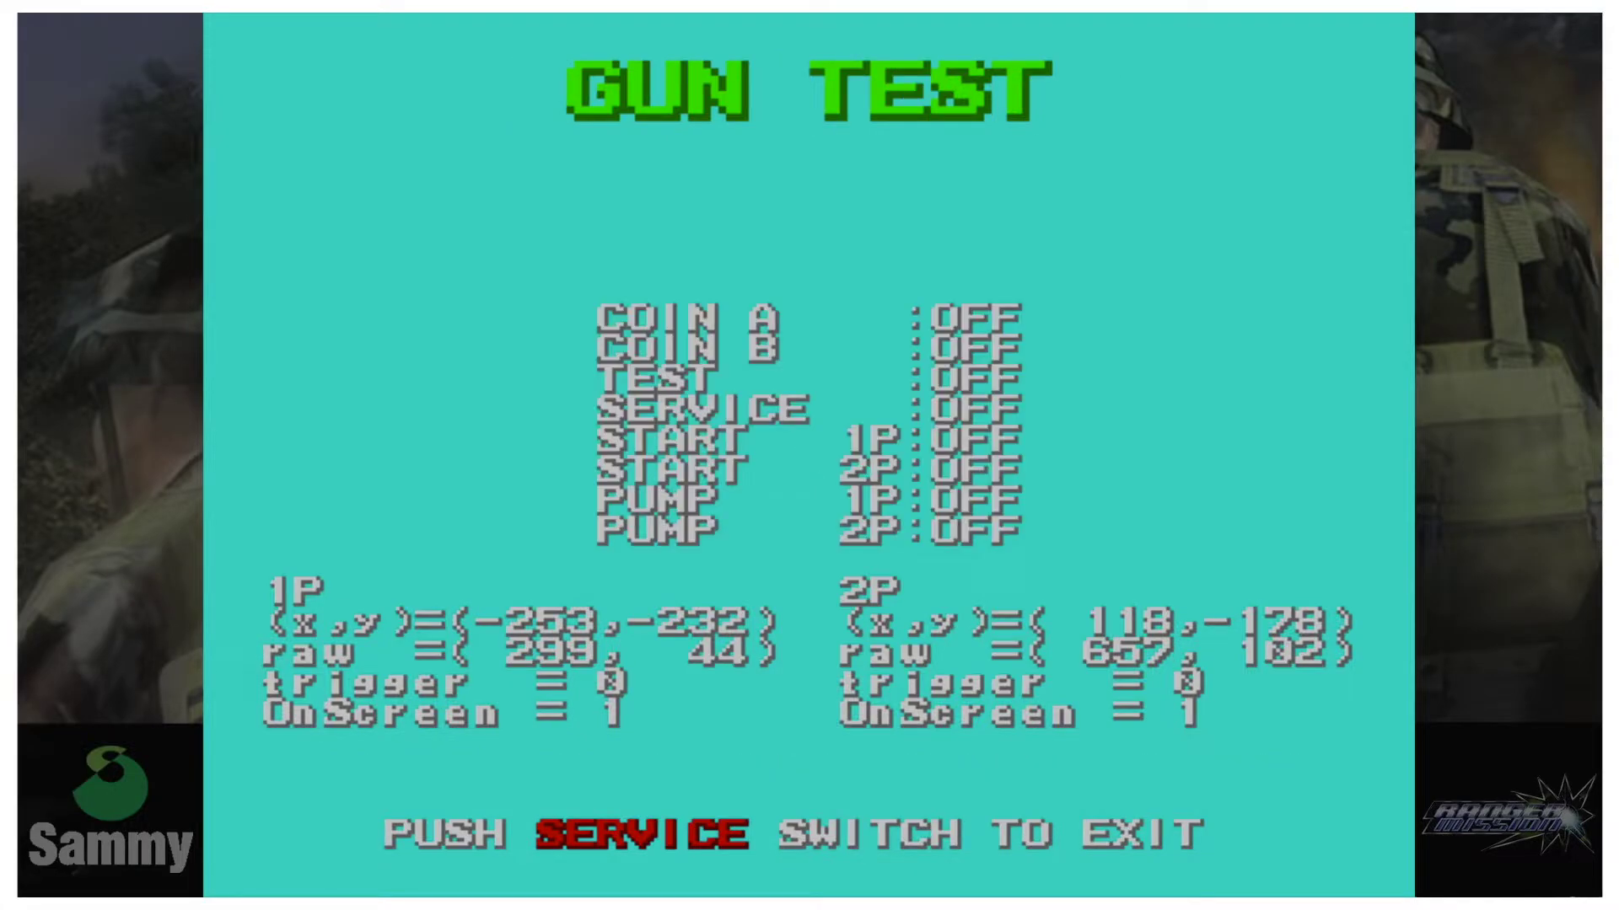
pyautogui.click(330, 17)
pyautogui.press('9')
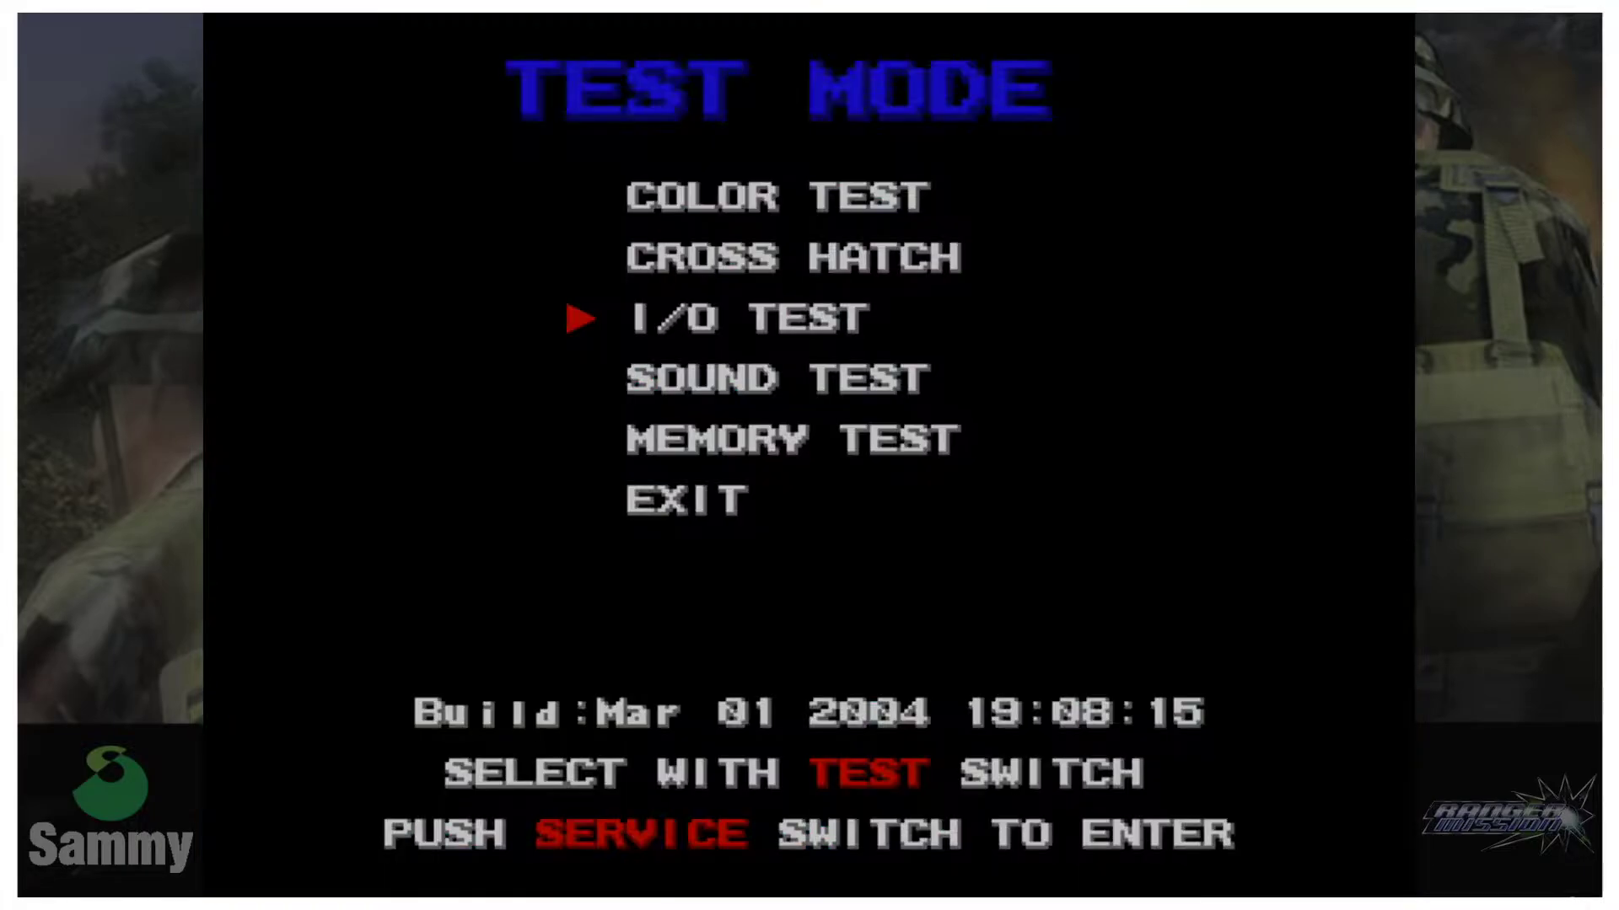
pyautogui.press('F2')
pyautogui.press('F2')
pyautogui.press('F2')
pyautogui.press('9')
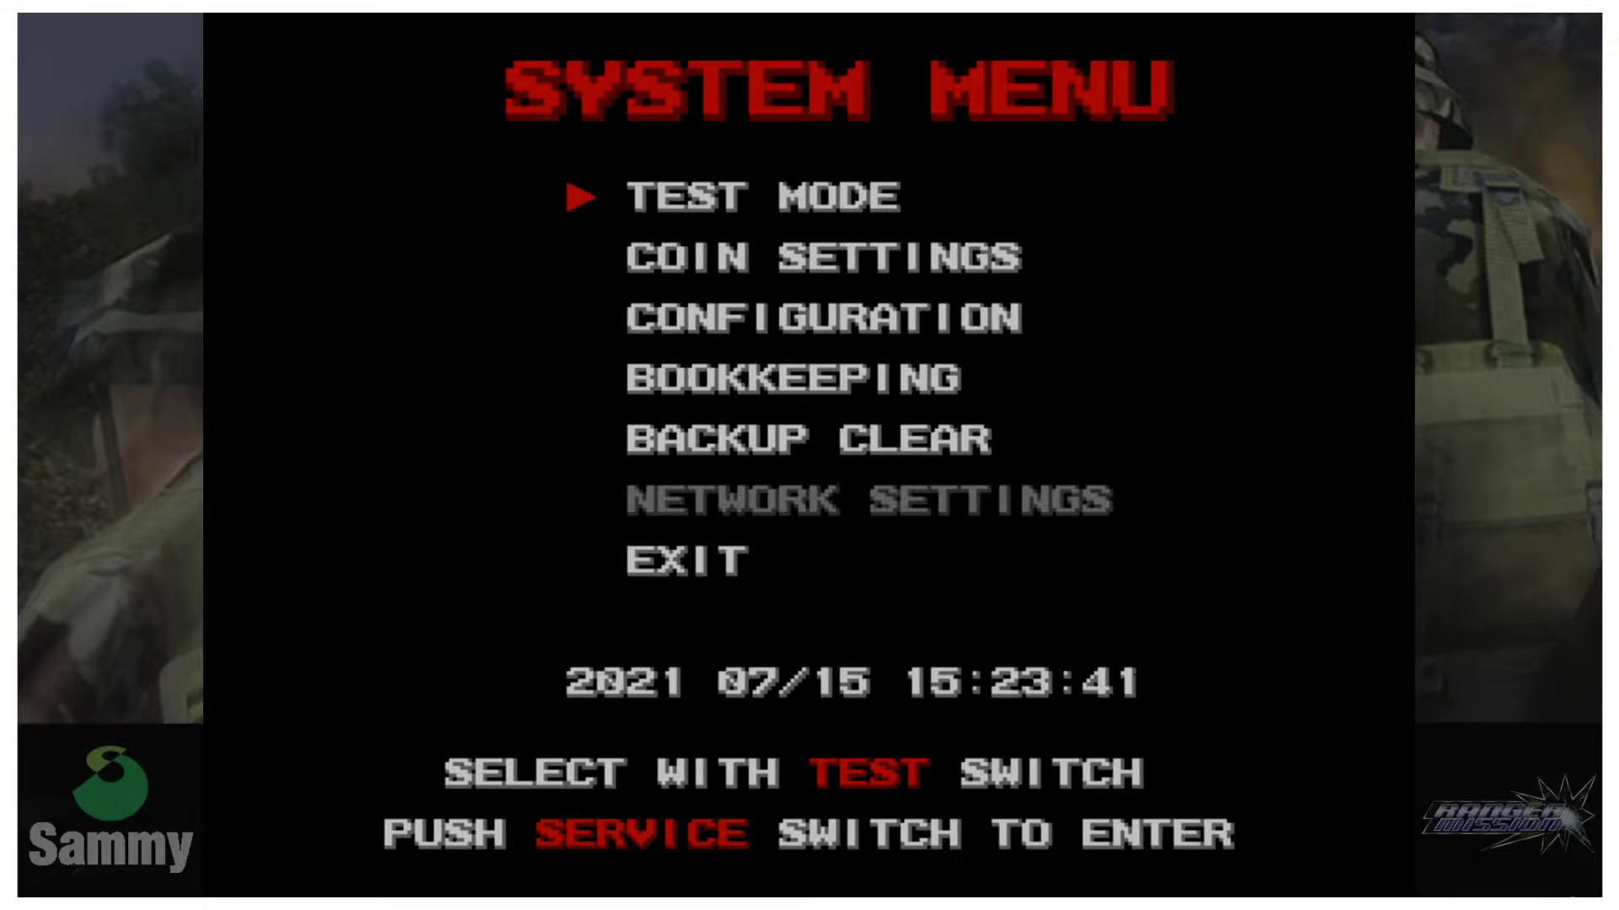
# Step: Exit the System Menu of Ranger Mission
pyautogui.press('F2')
pyautogui.press('F2')
pyautogui.press('F2')
pyautogui.press('F2')
pyautogui.press('F2')
pyautogui.press('F2')
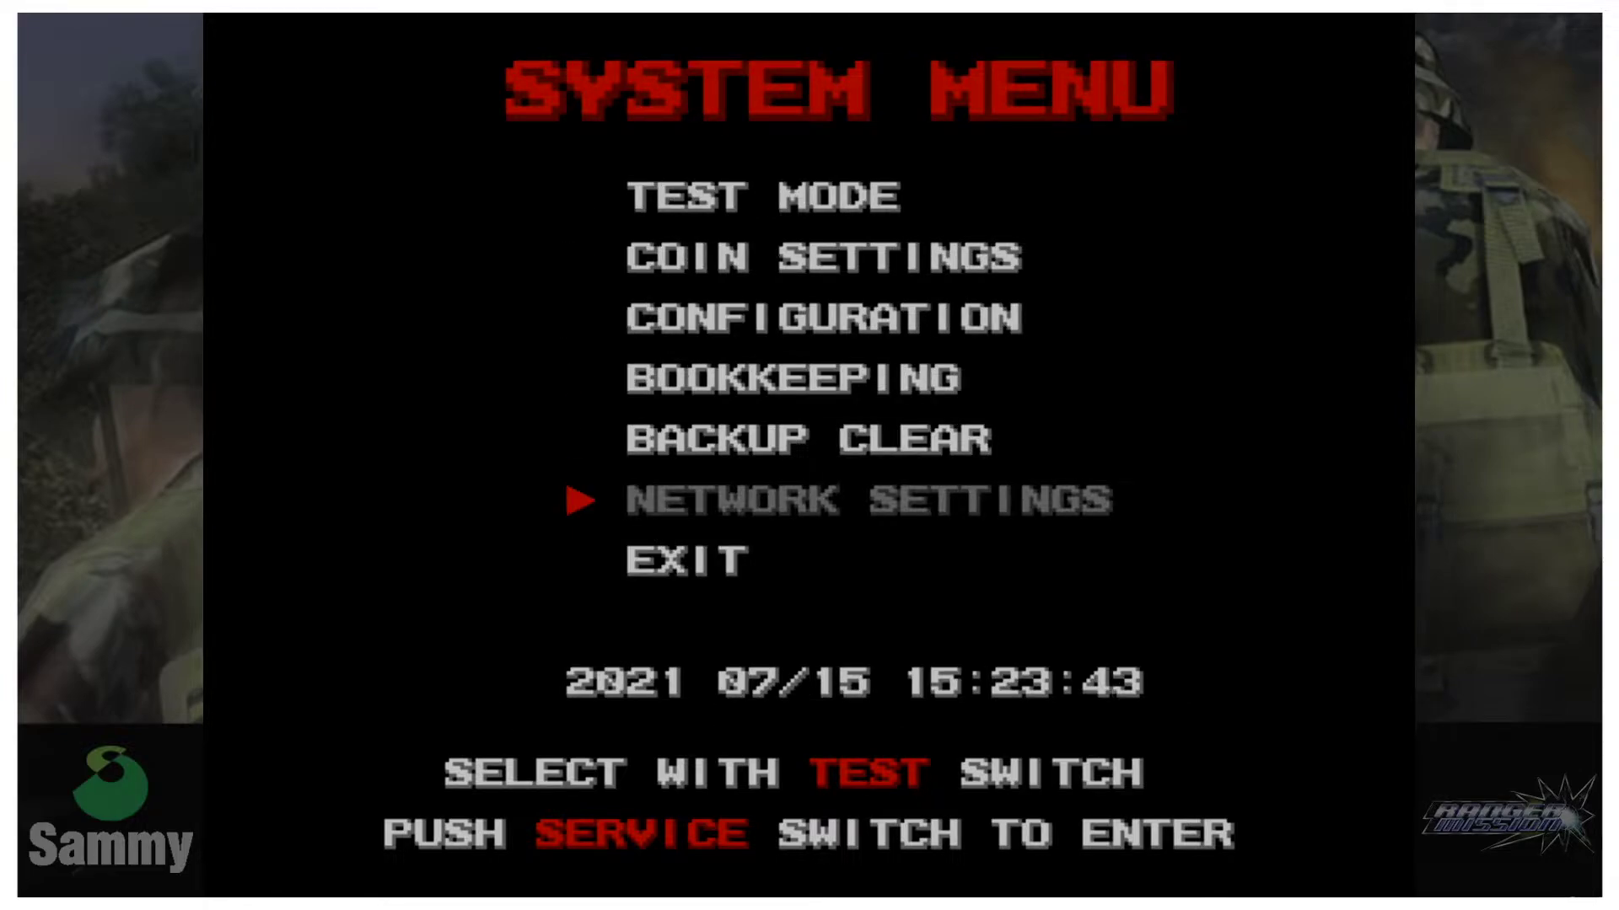
pyautogui.press('9')
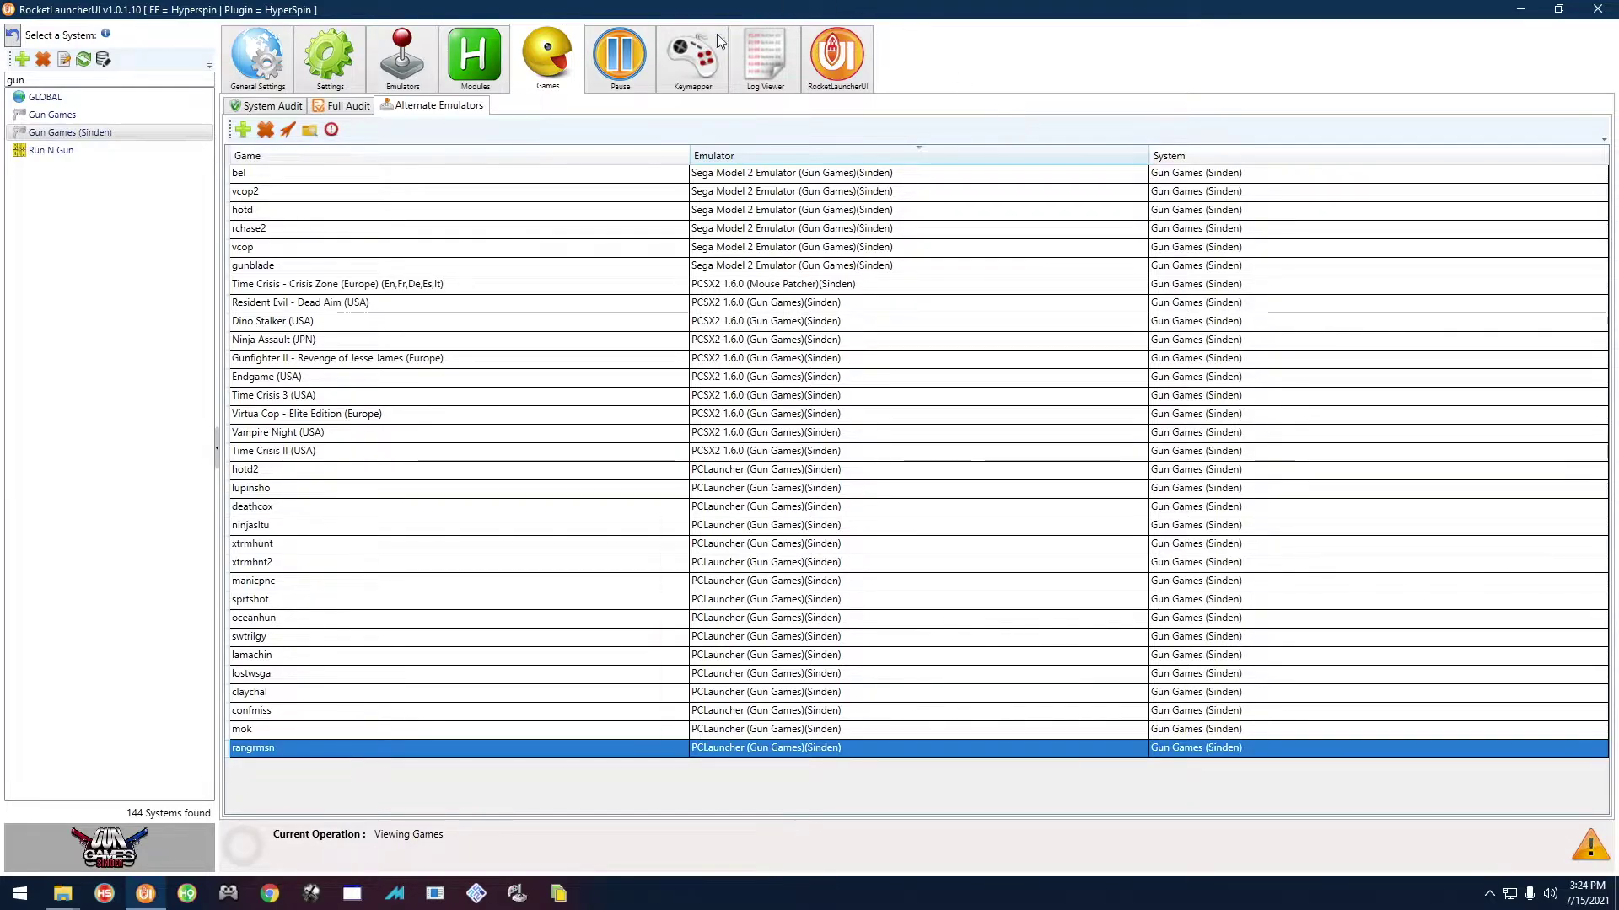
# Step: Launch ninjasltu from the Gun Games (Sinden) alternate emulators list and enter its service menu
pyautogui.click(352, 526)
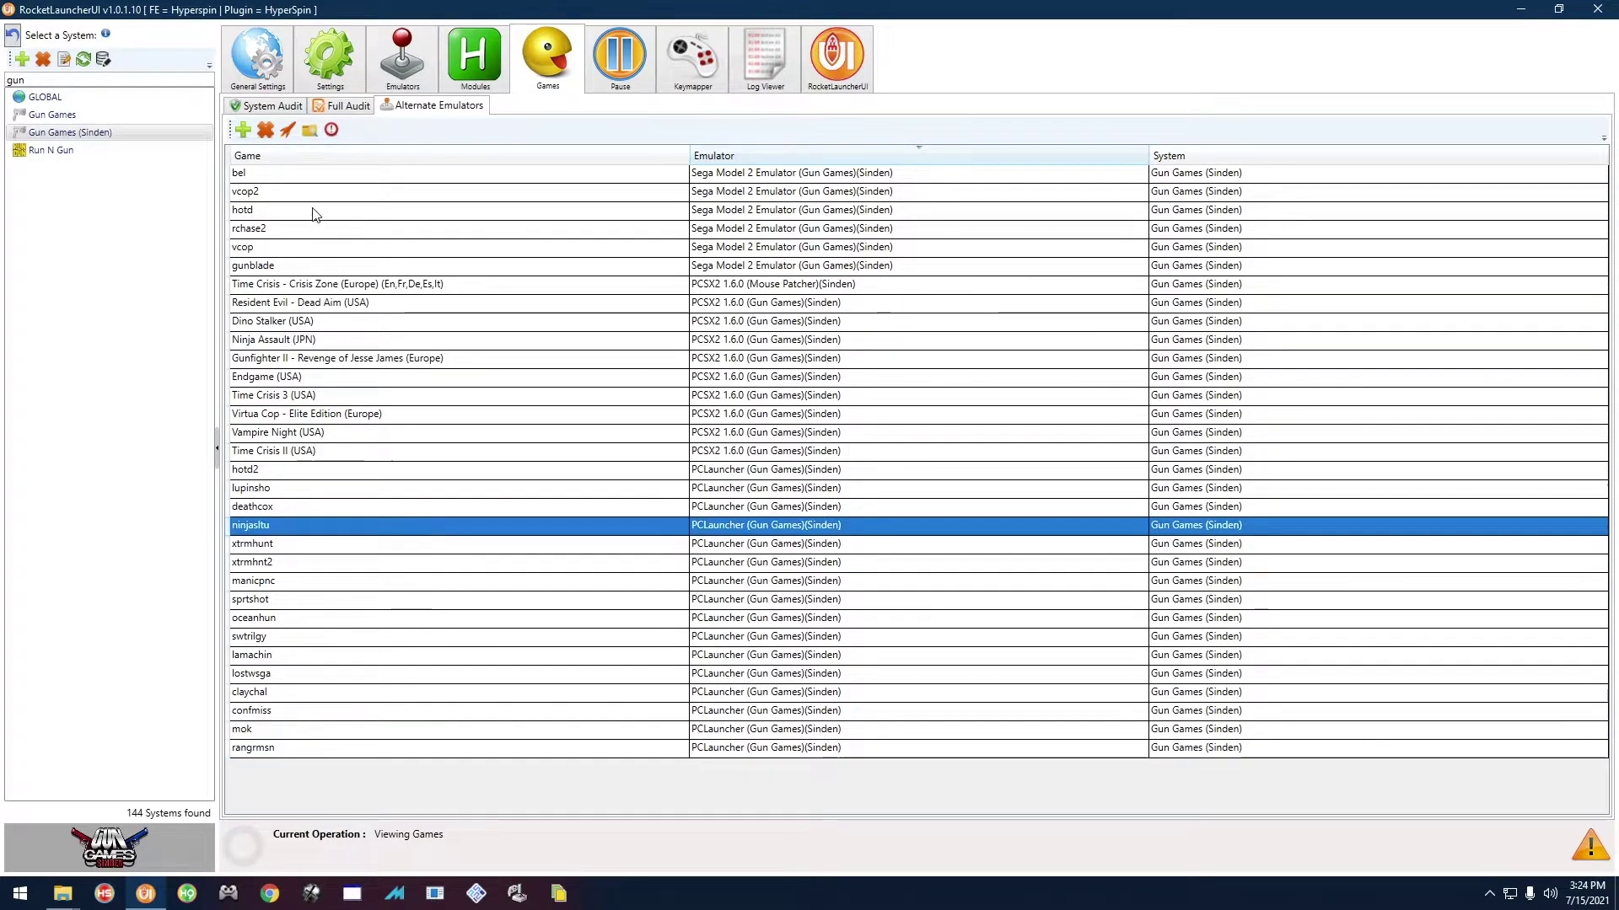
pyautogui.click(290, 130)
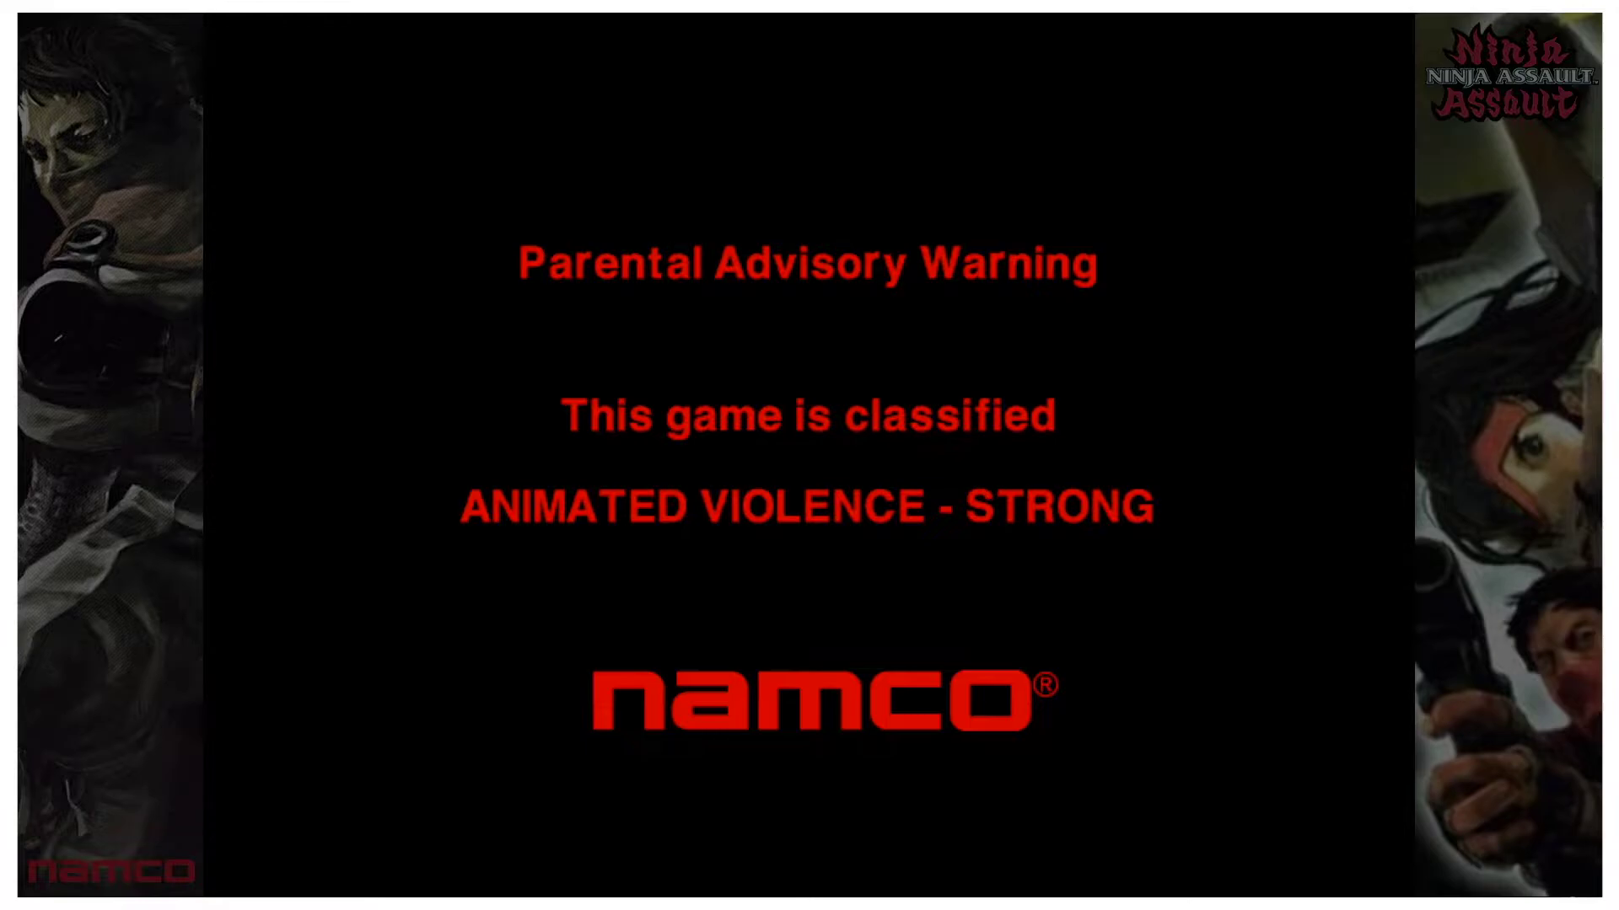
pyautogui.press('F2')
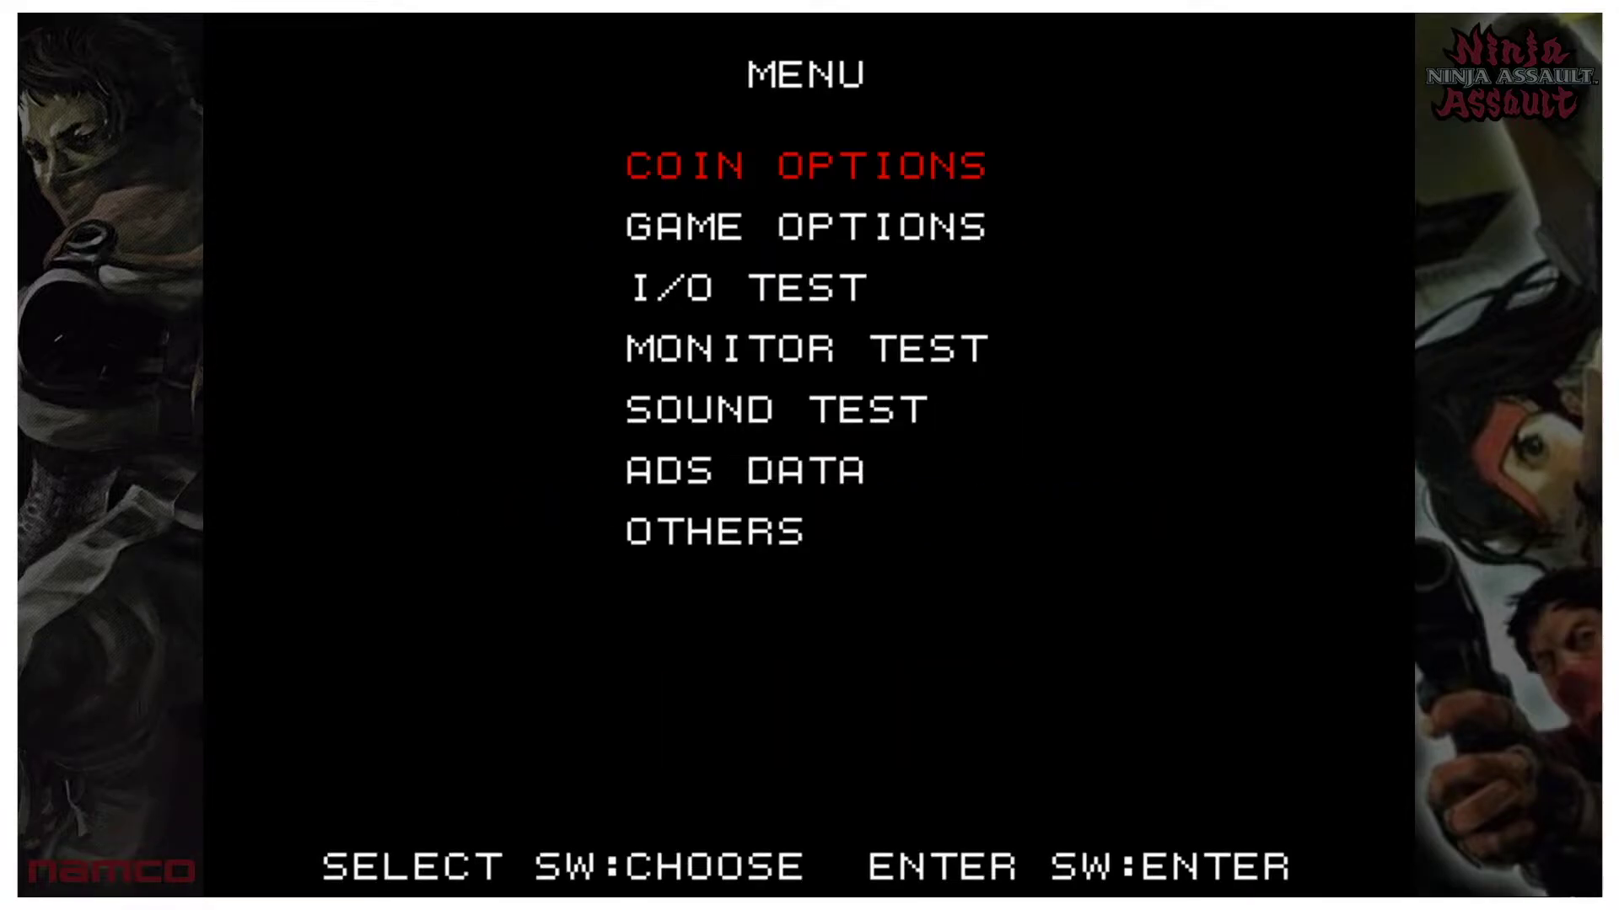
# Step: Go through I/O Test to the Gun Initialize menu
pyautogui.press('Down')
pyautogui.press('Down')
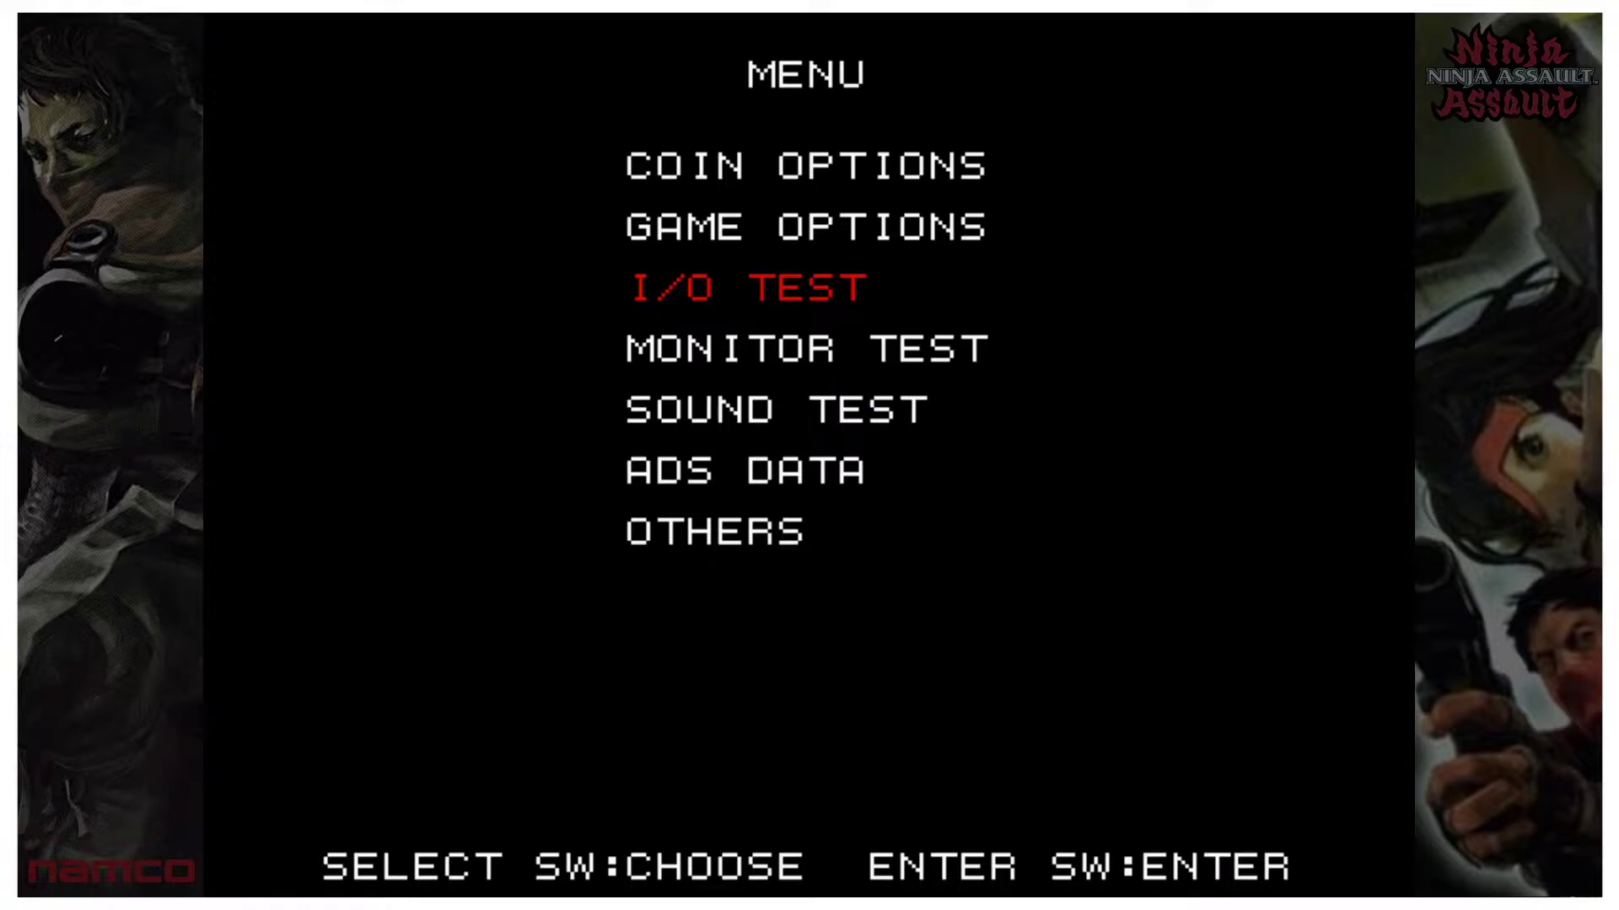
pyautogui.press('Return')
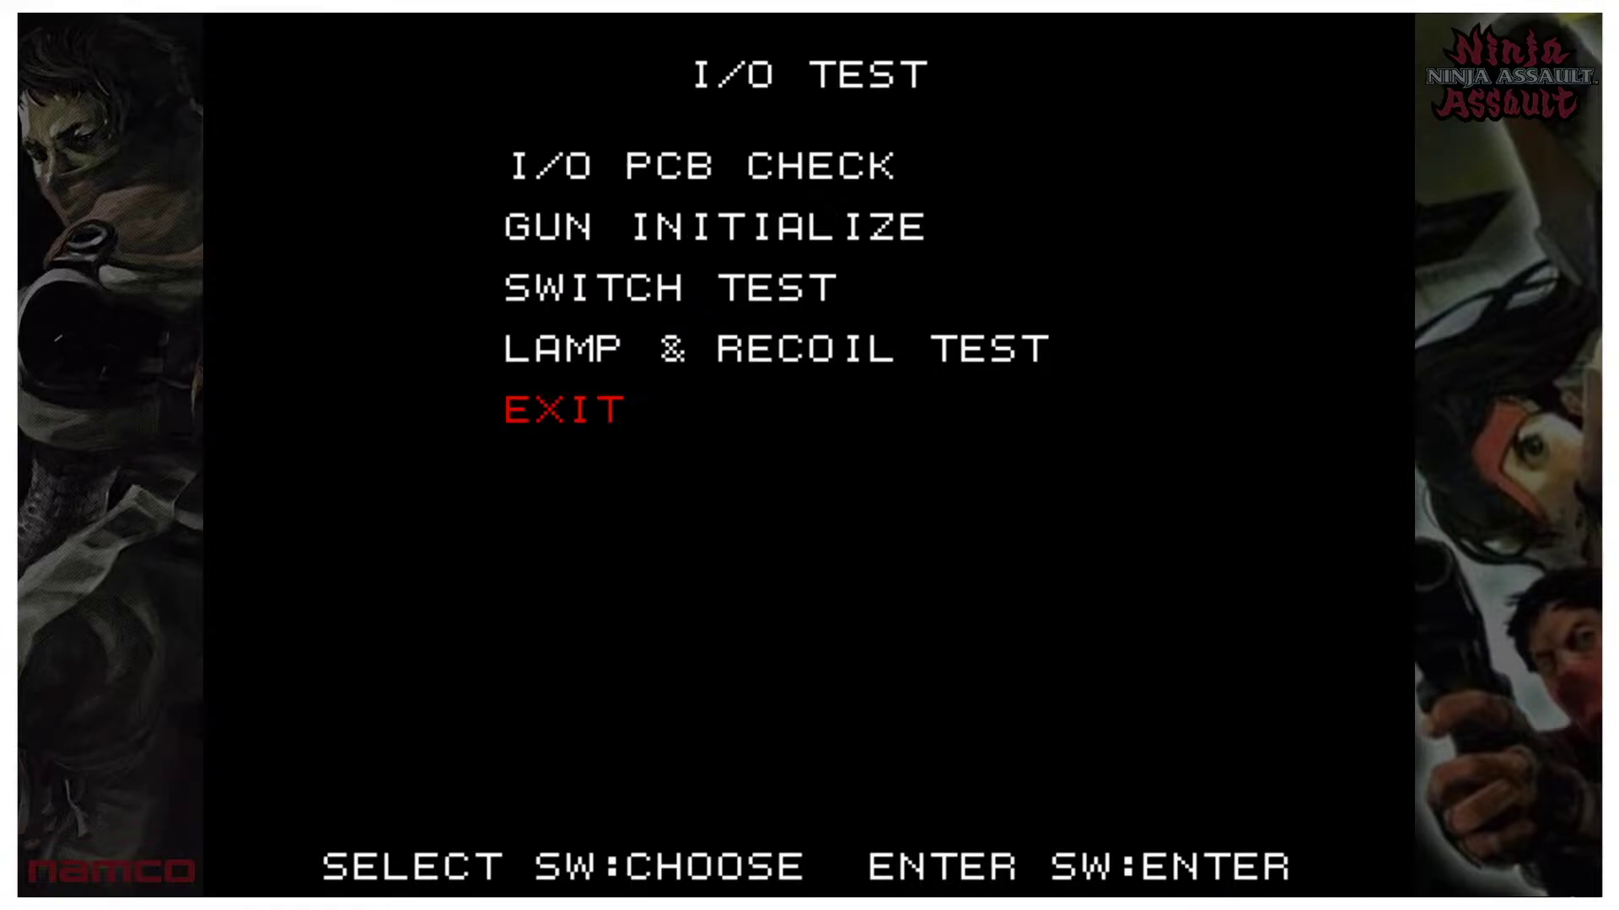
pyautogui.press('Up')
pyautogui.press('Up')
pyautogui.press('Up')
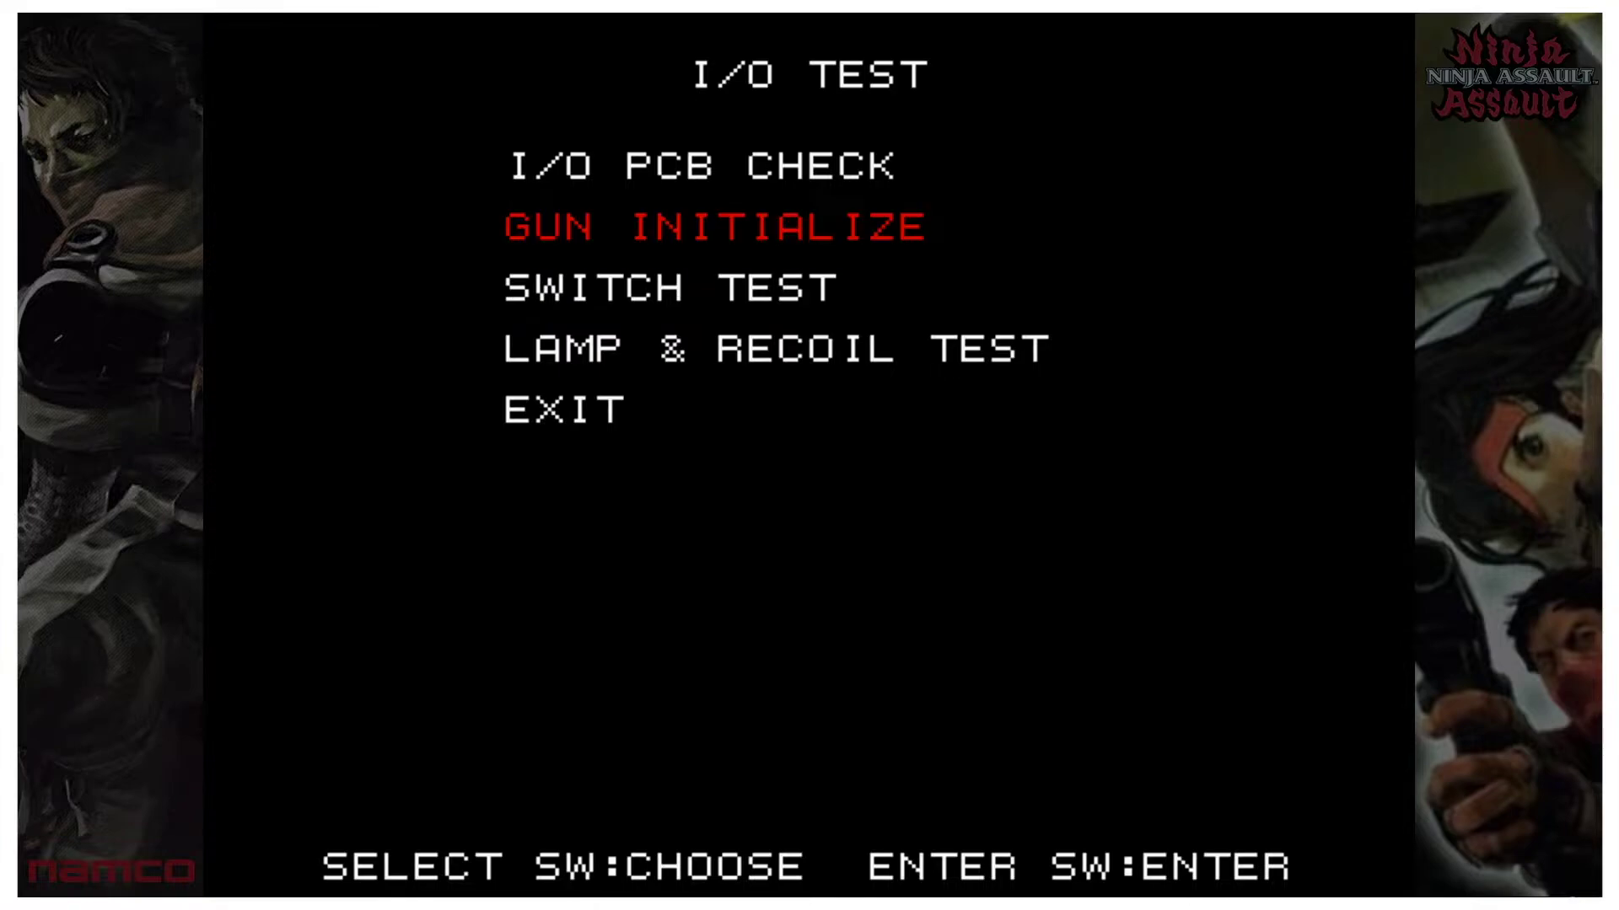
pyautogui.press('Return')
# Step: Run Gun Initialize (1P) and calibrate player 1's gun by shooting the centre of both adjustment crosses
pyautogui.press('Up')
pyautogui.press('Up')
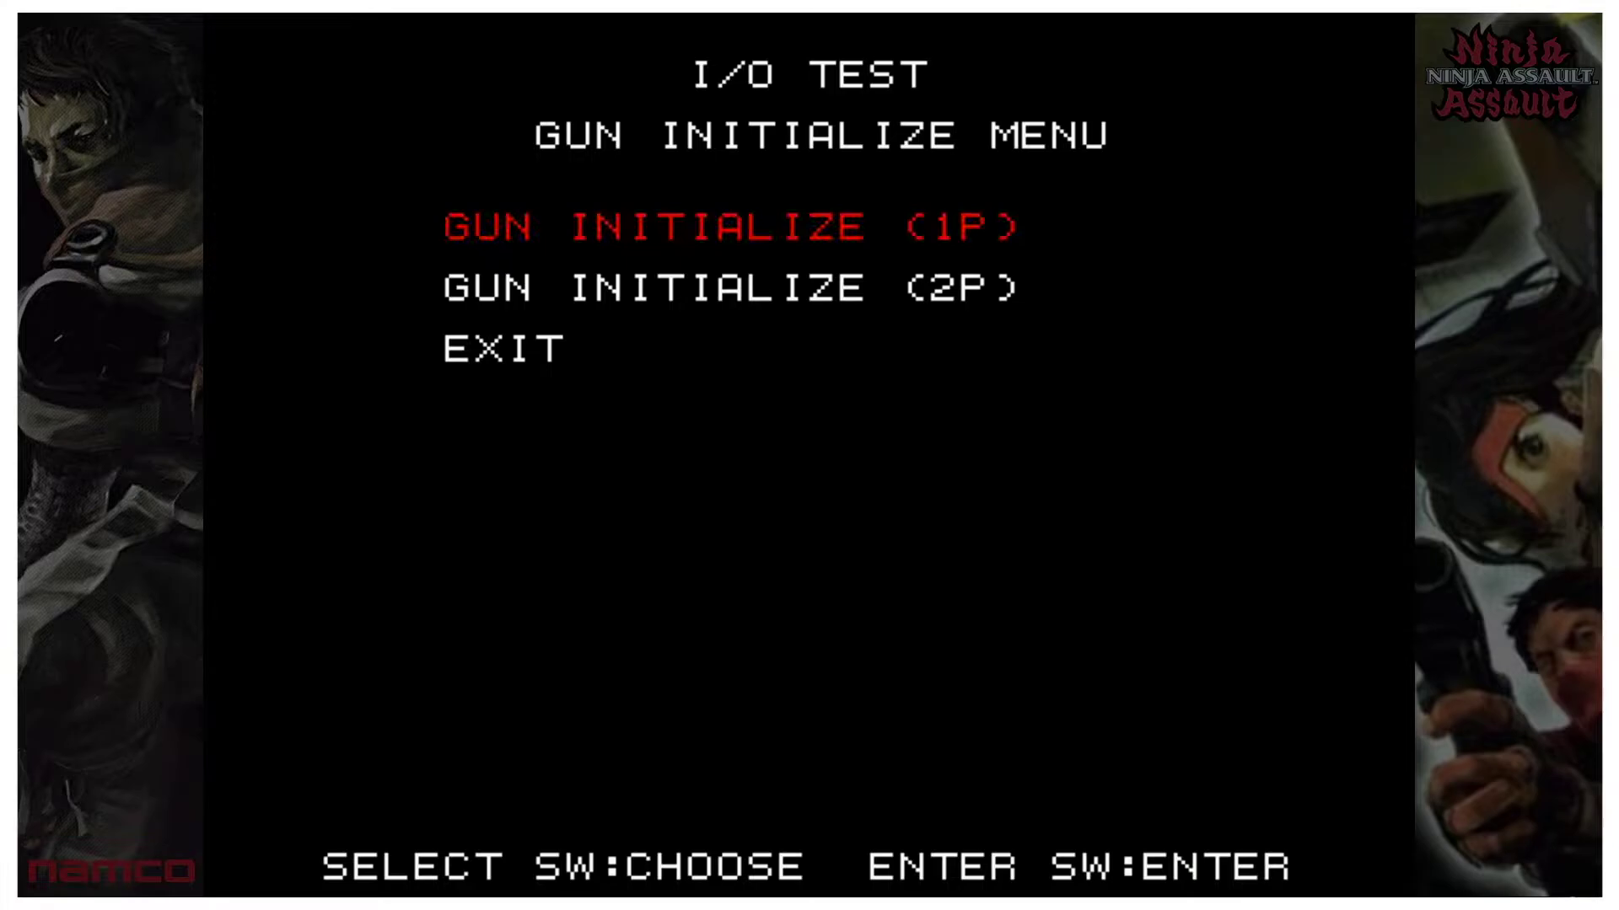
pyautogui.press('Down')
pyautogui.press('Up')
pyautogui.press('Return')
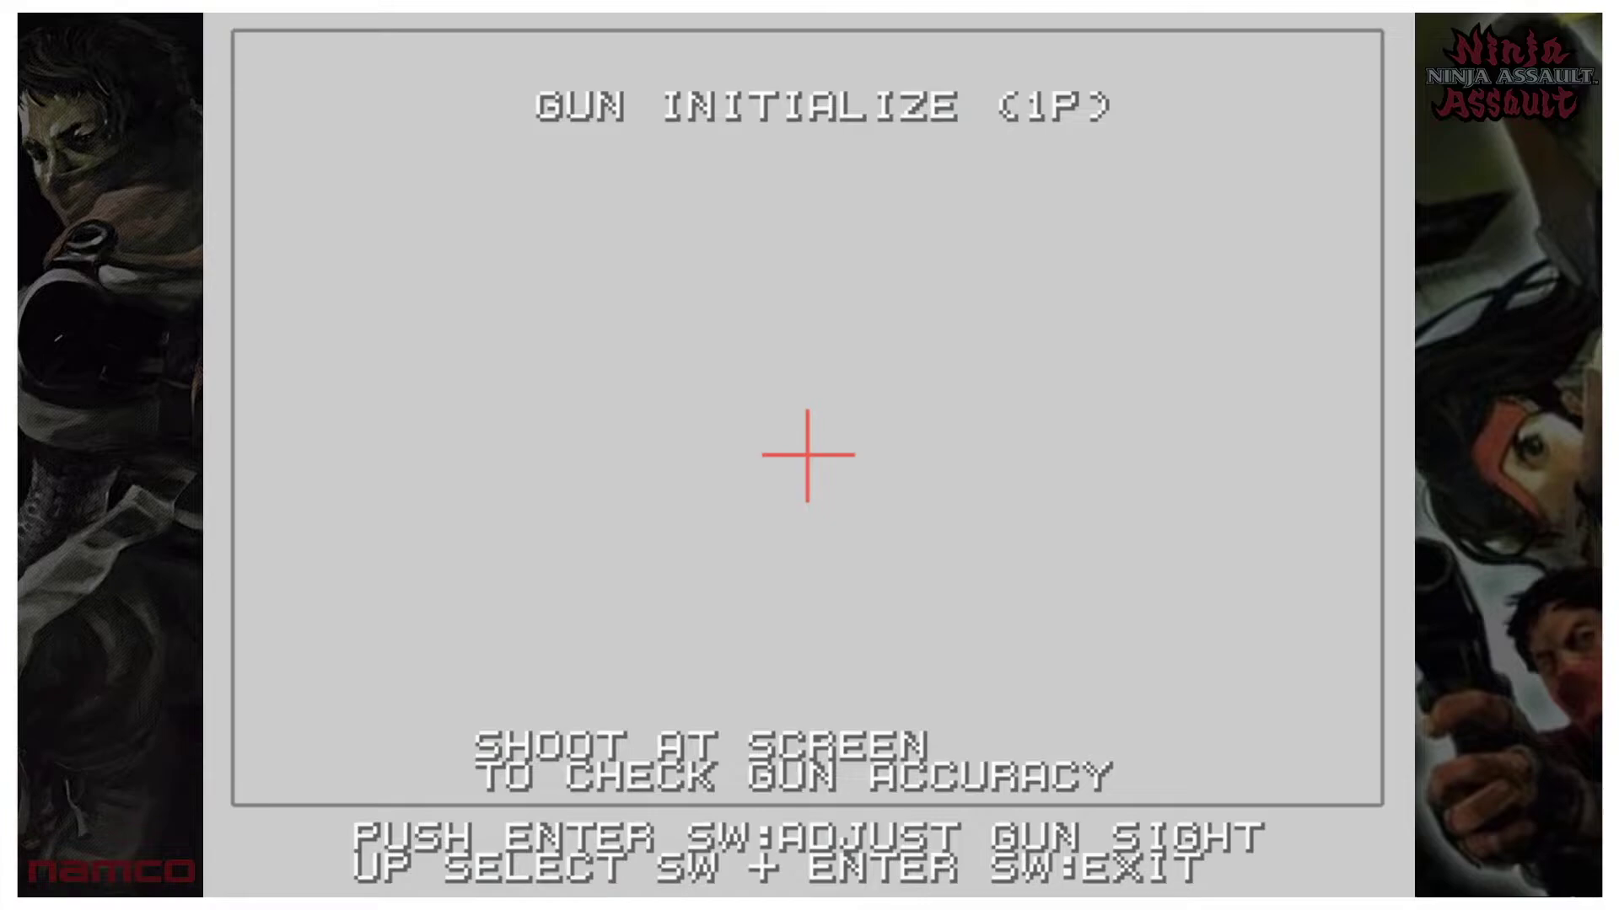
pyautogui.press('Return')
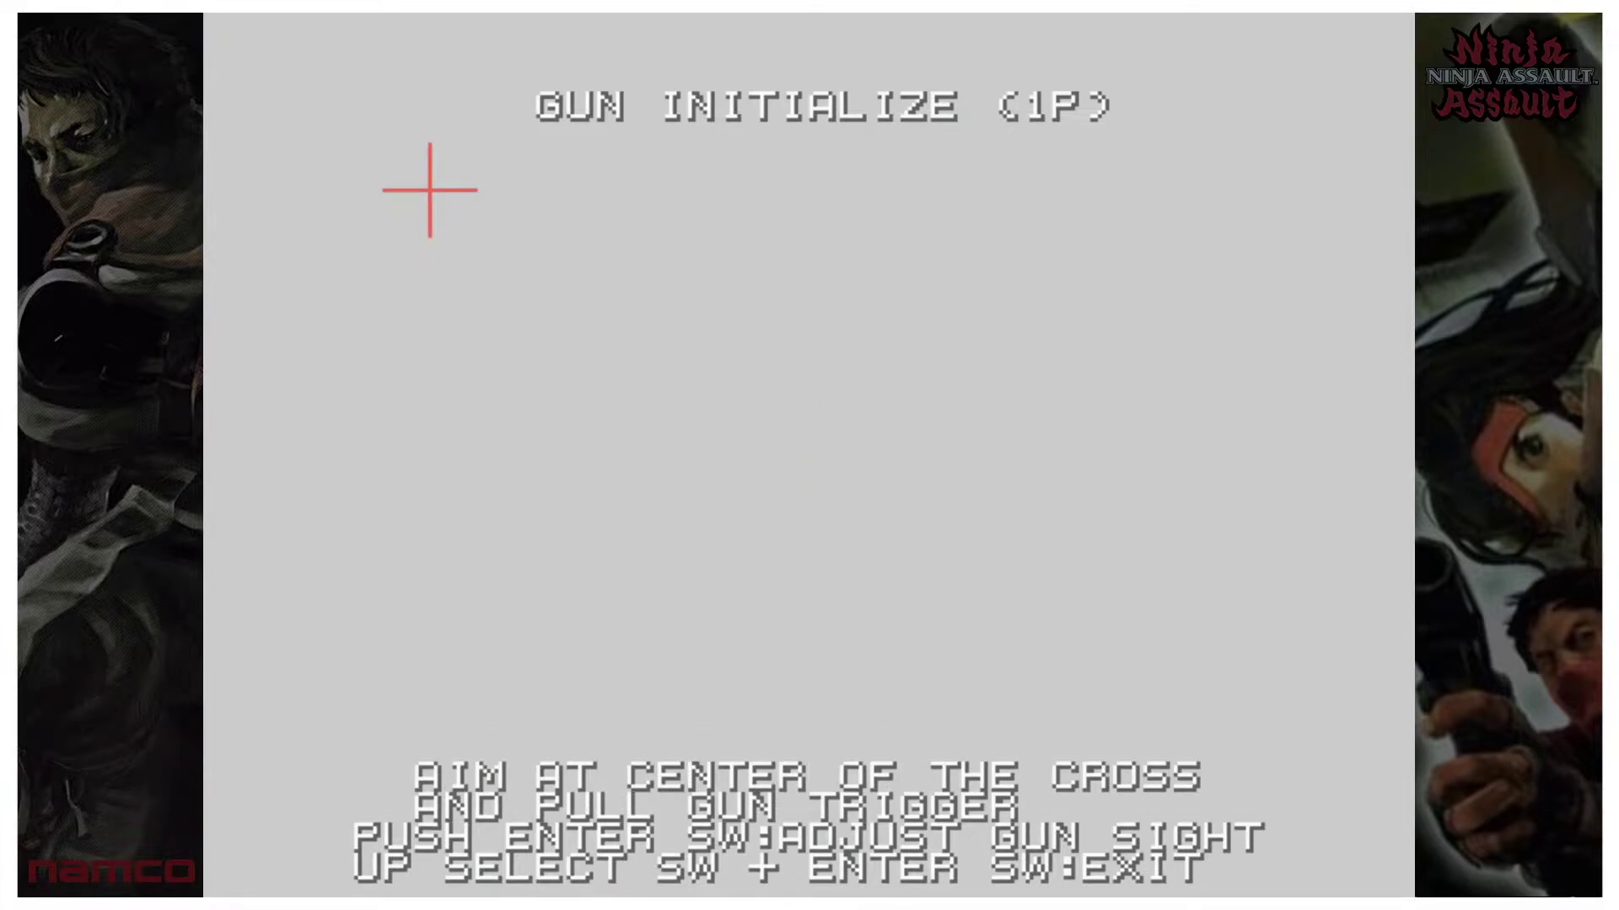
pyautogui.click(429, 189)
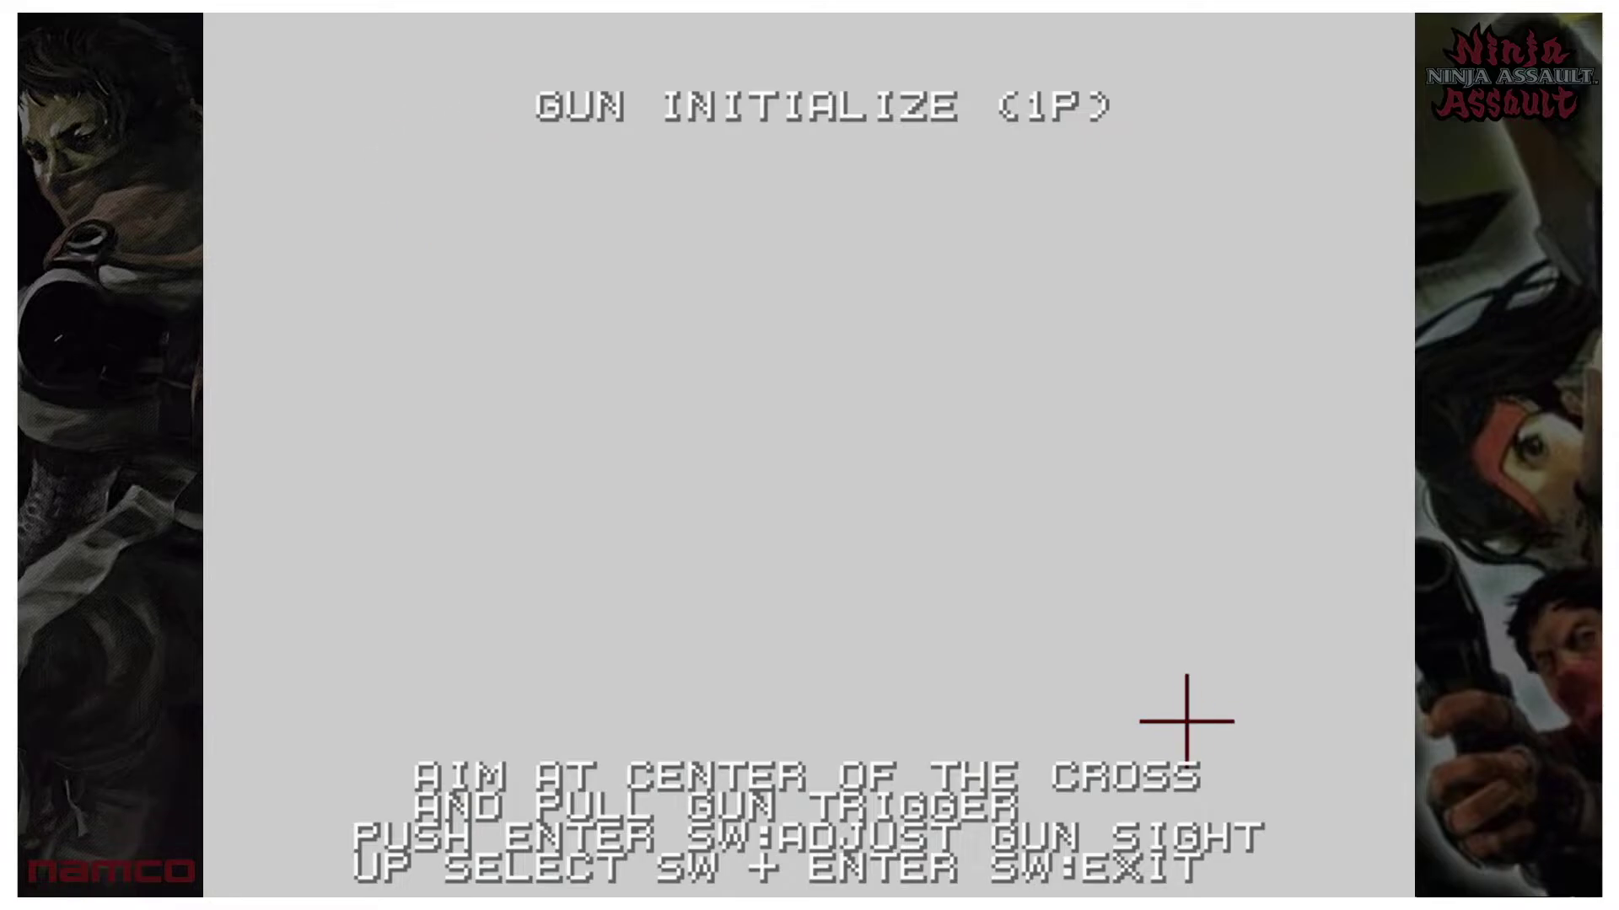
pyautogui.click(1186, 720)
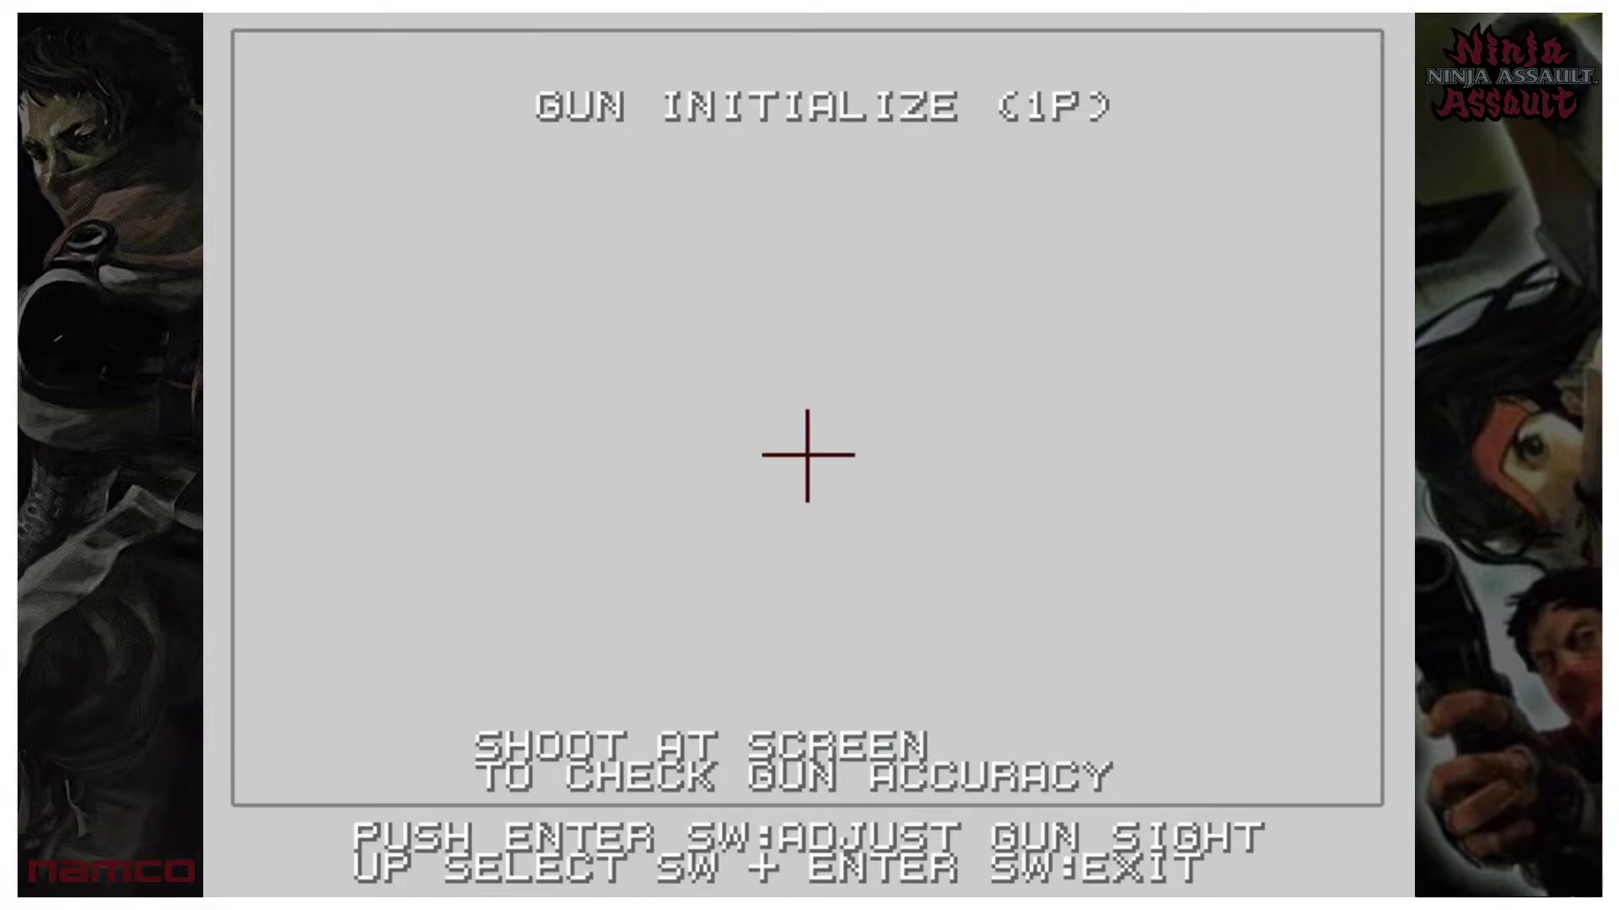
pyautogui.press('Return')
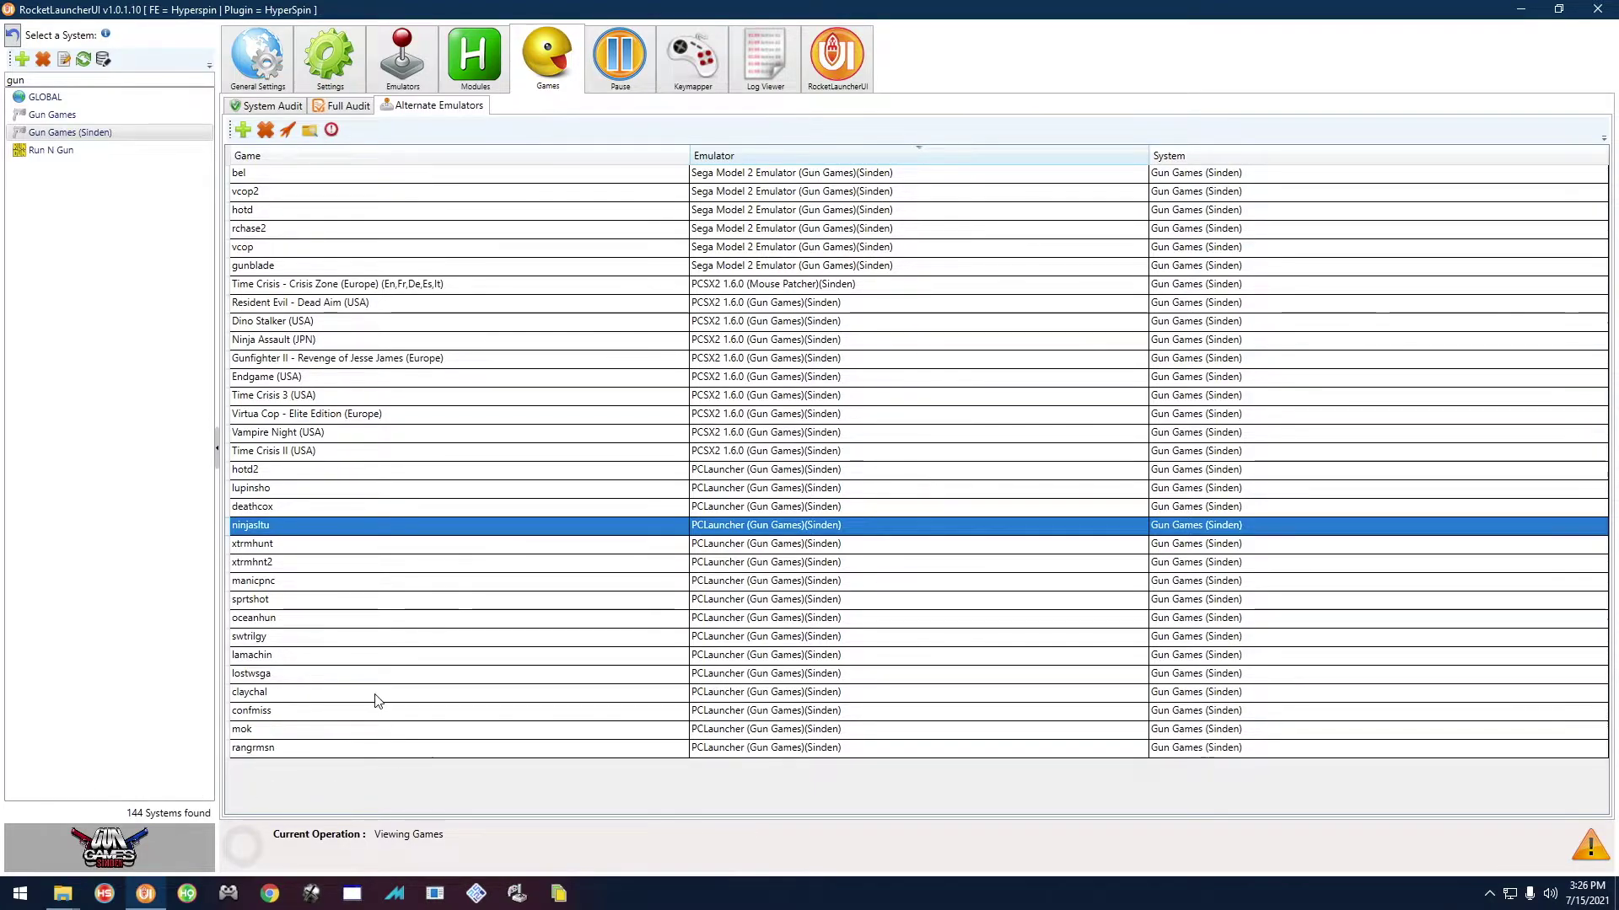
# Step: Launch hotd2 from the Gun Games (Sinden) alternate emulators list and enter NAOMI Test Mode
pyautogui.click(254, 473)
pyautogui.click(288, 133)
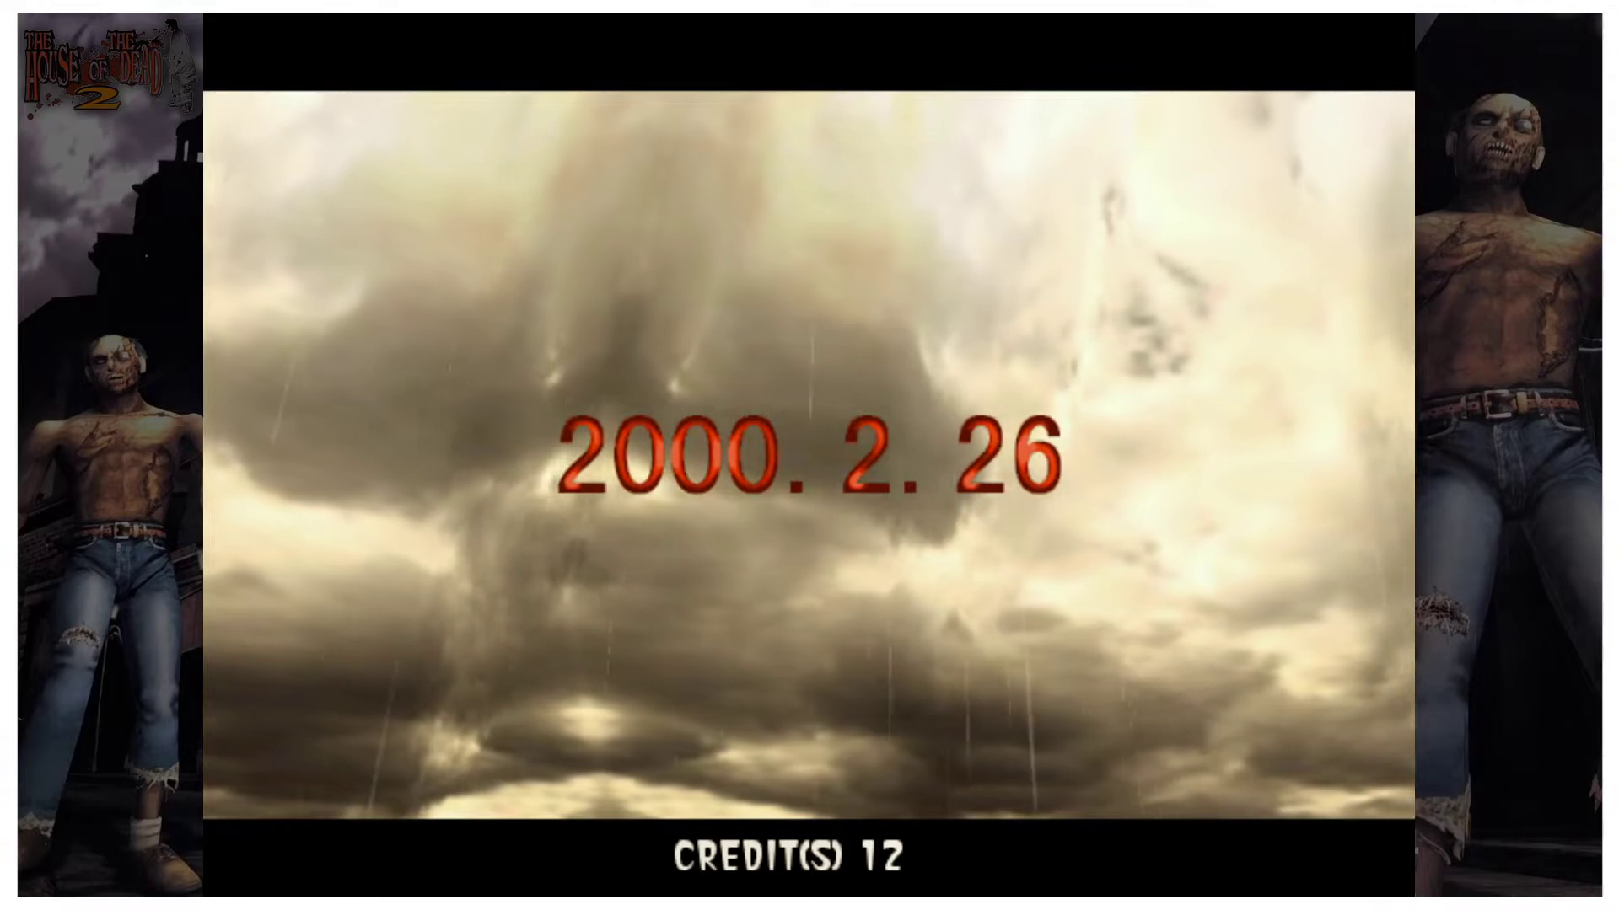
pyautogui.press('F2')
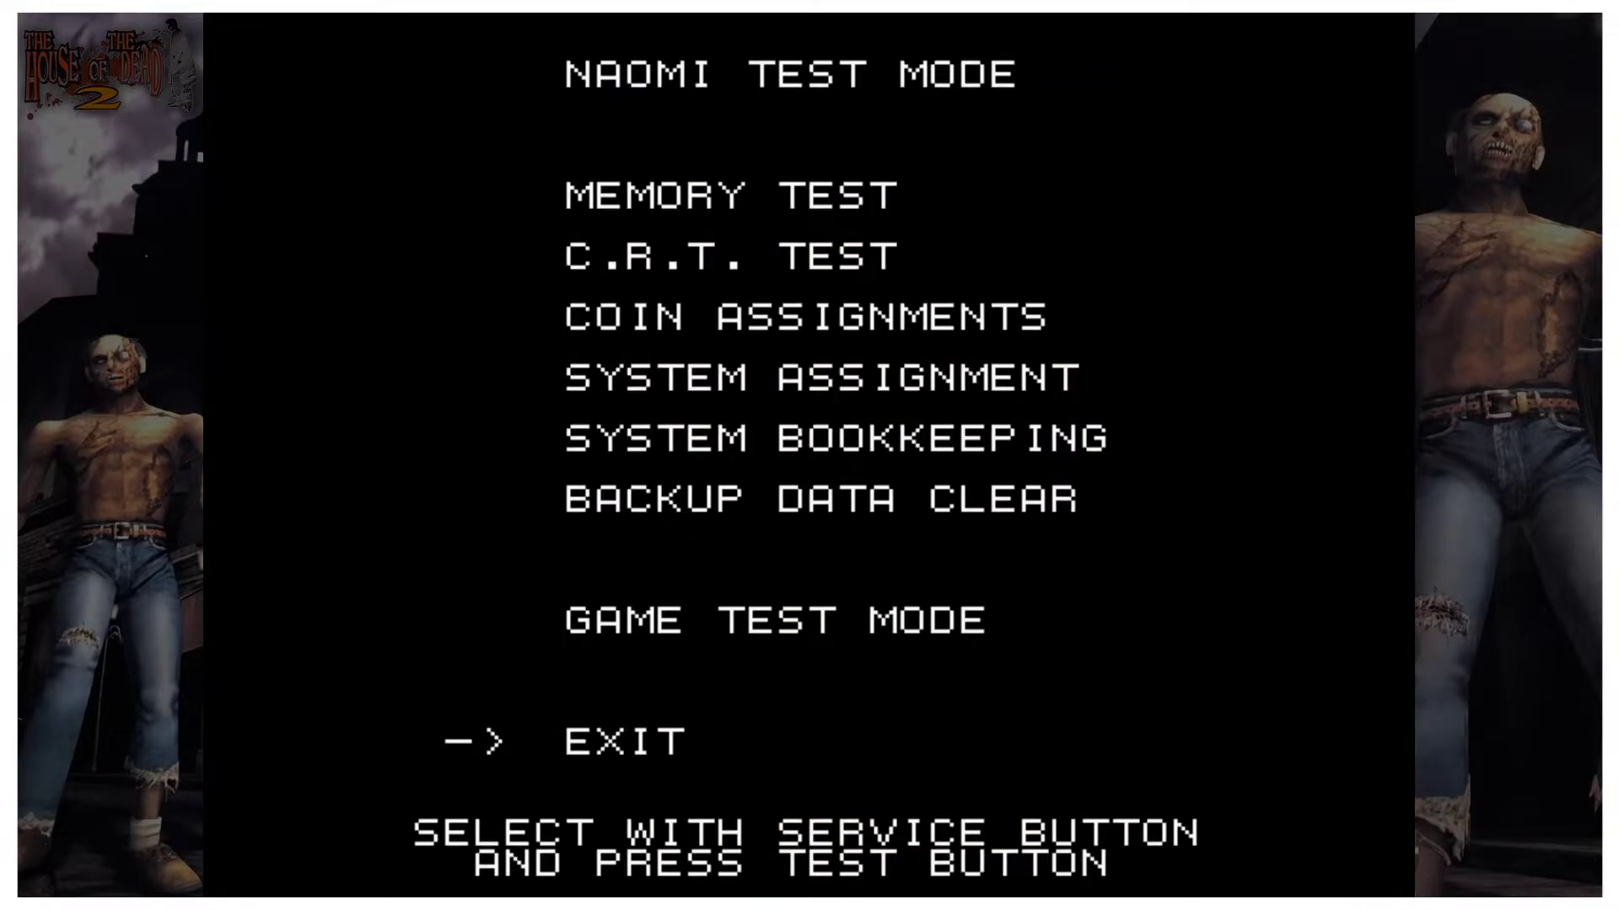
# Step: Enter Game Test Mode from the NAOMI Test Mode menu
pyautogui.press('9')
pyautogui.press('9')
pyautogui.press('9')
pyautogui.press('9')
pyautogui.press('9')
pyautogui.press('9')
pyautogui.press('9')
pyautogui.press('F2')
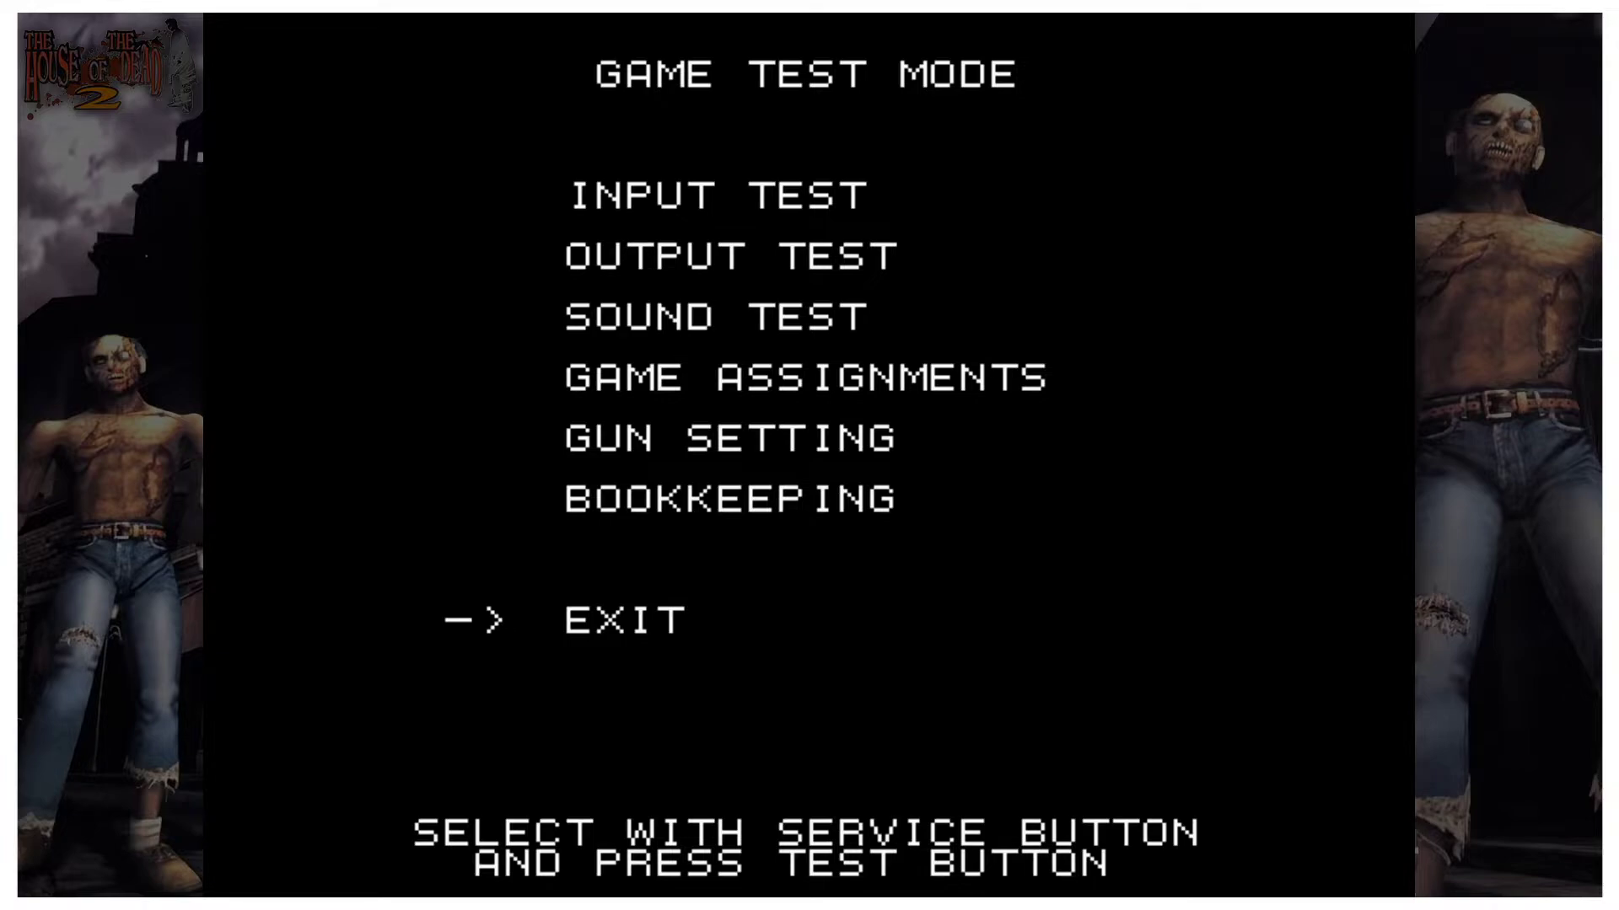
# Step: Open Gun Setting in Game Test Mode
pyautogui.press('9')
pyautogui.press('9')
pyautogui.press('9')
pyautogui.press('9')
pyautogui.press('9')
pyautogui.press('F2')
# Step: Run Player1 Gun Adjustment and shoot the upper-left and lower-right grid marks with player 1's gun
pyautogui.press('9')
pyautogui.press('9')
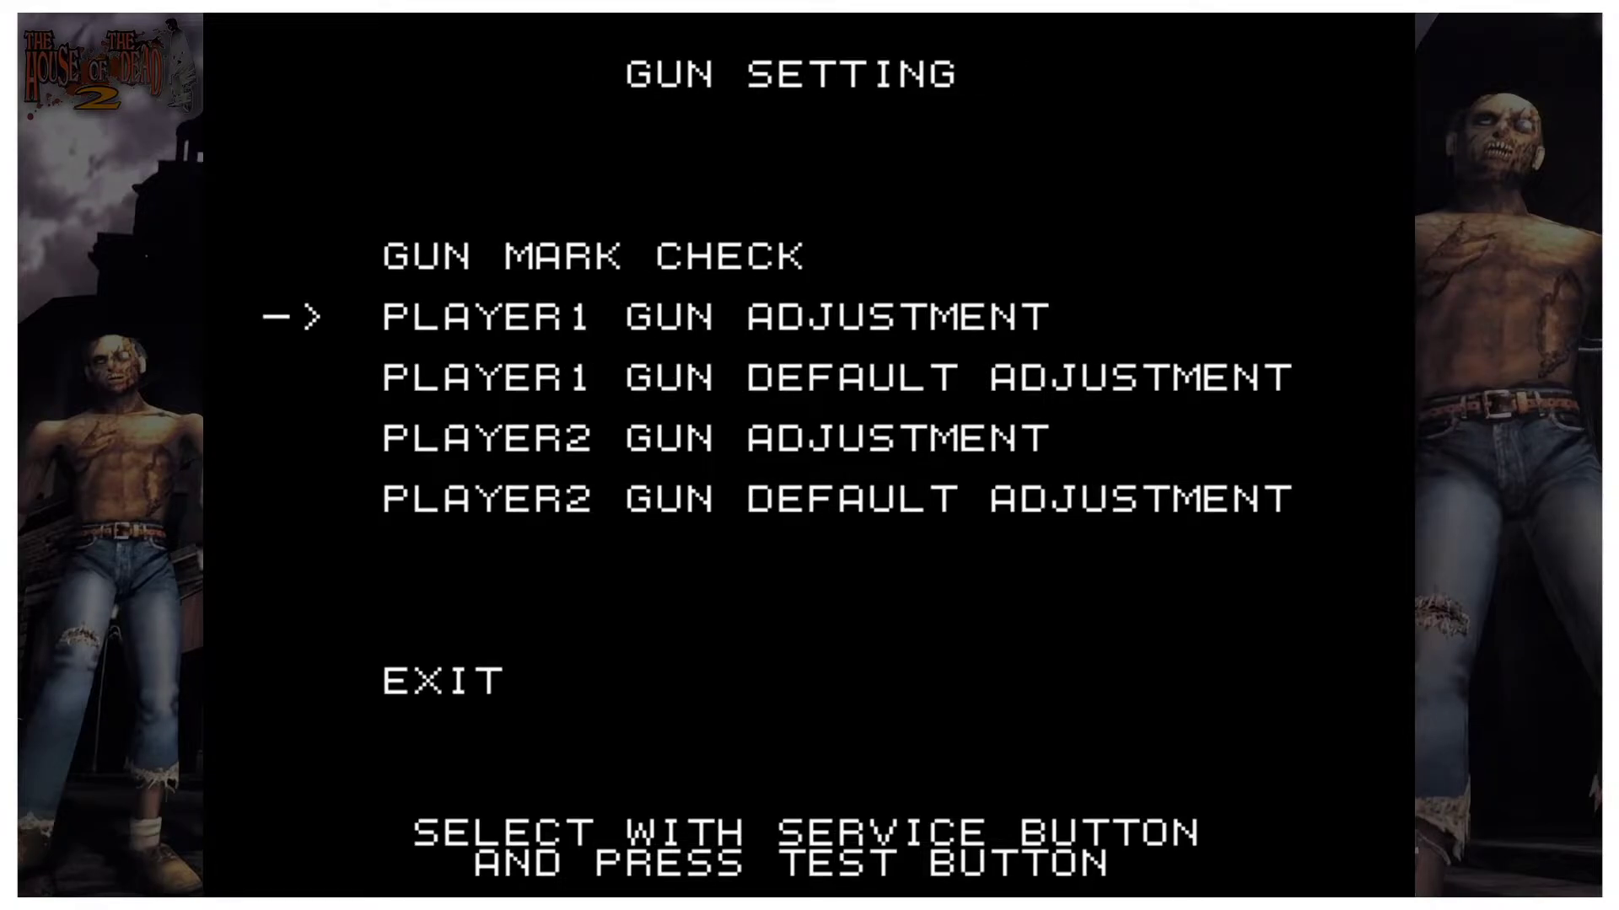
pyautogui.press('9')
pyautogui.press('9')
pyautogui.press('9')
pyautogui.press('9')
pyautogui.press('9')
pyautogui.press('9')
pyautogui.press('F2')
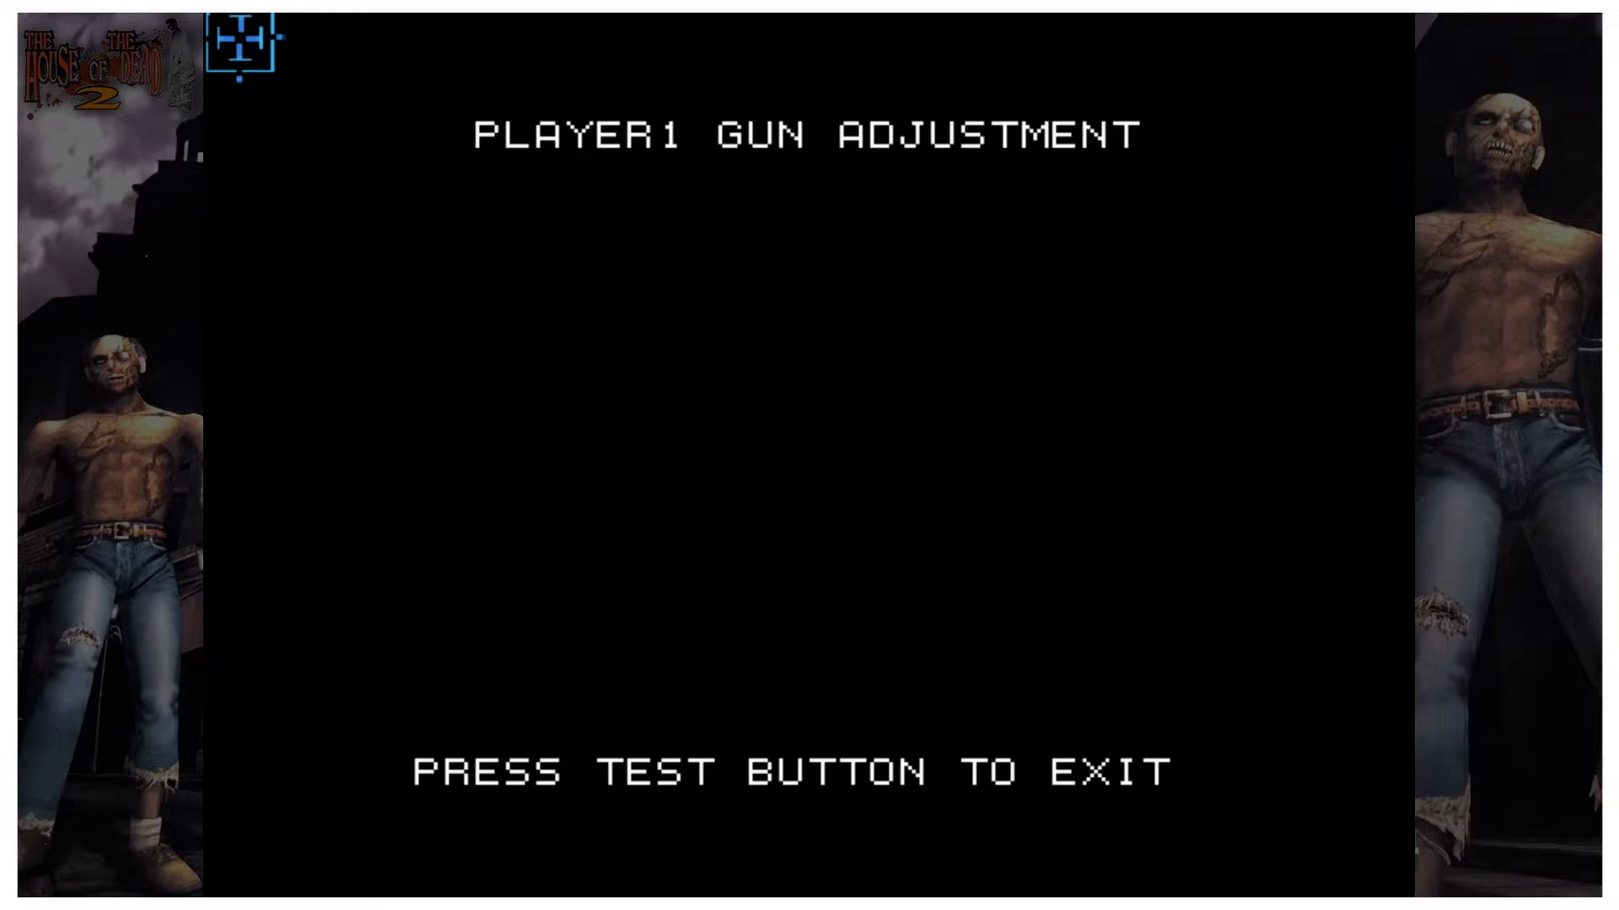
pyautogui.click(240, 40)
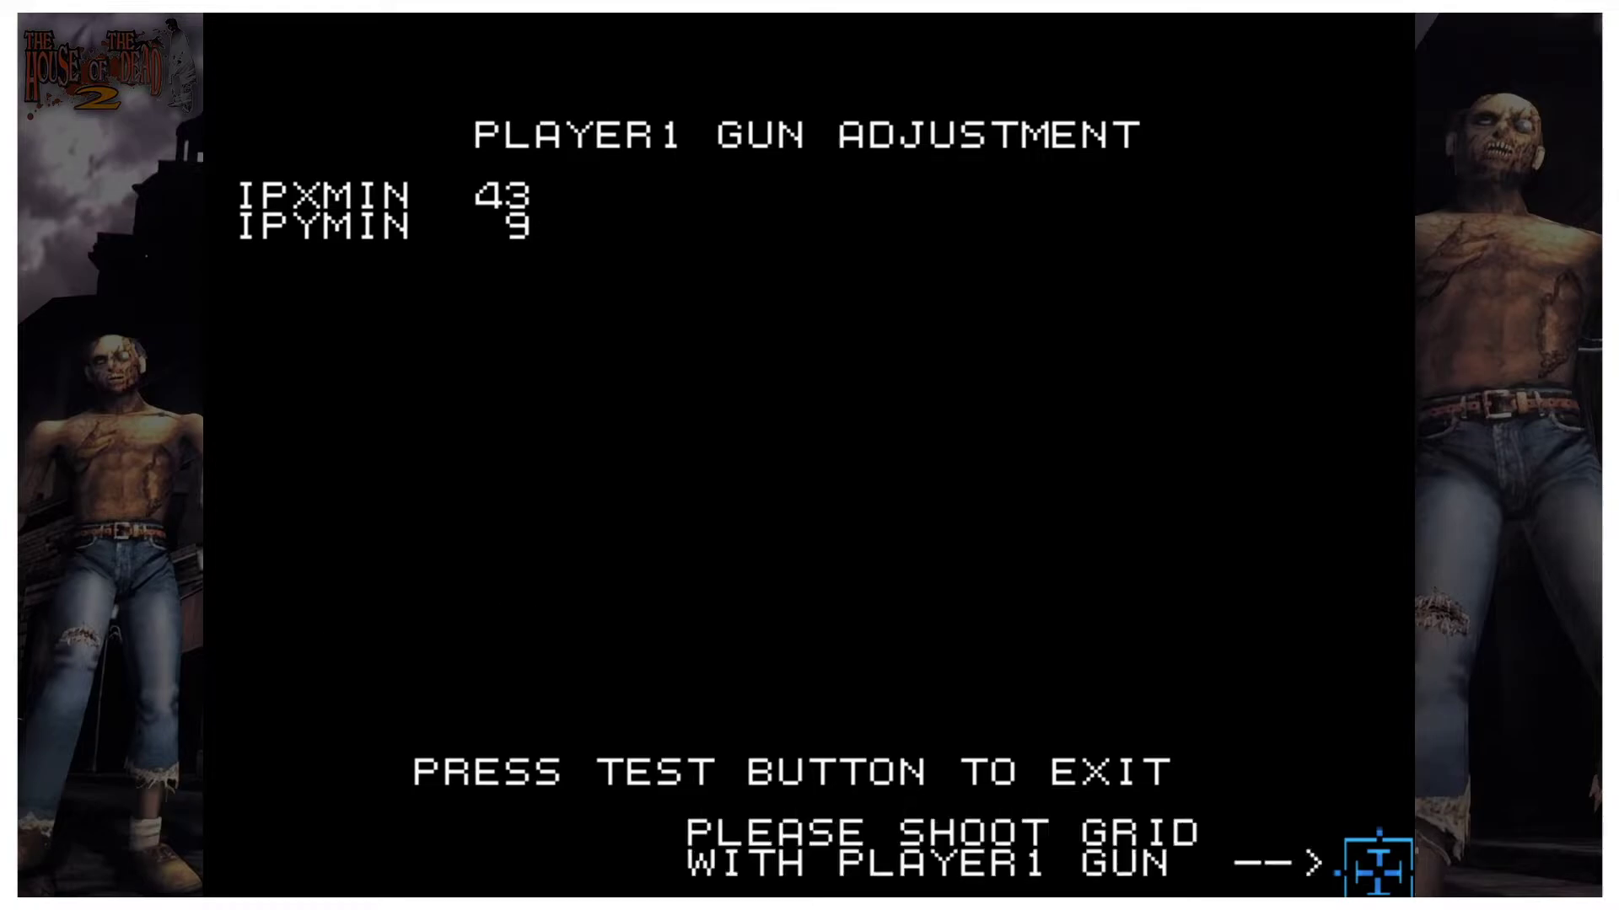
pyautogui.click(1378, 868)
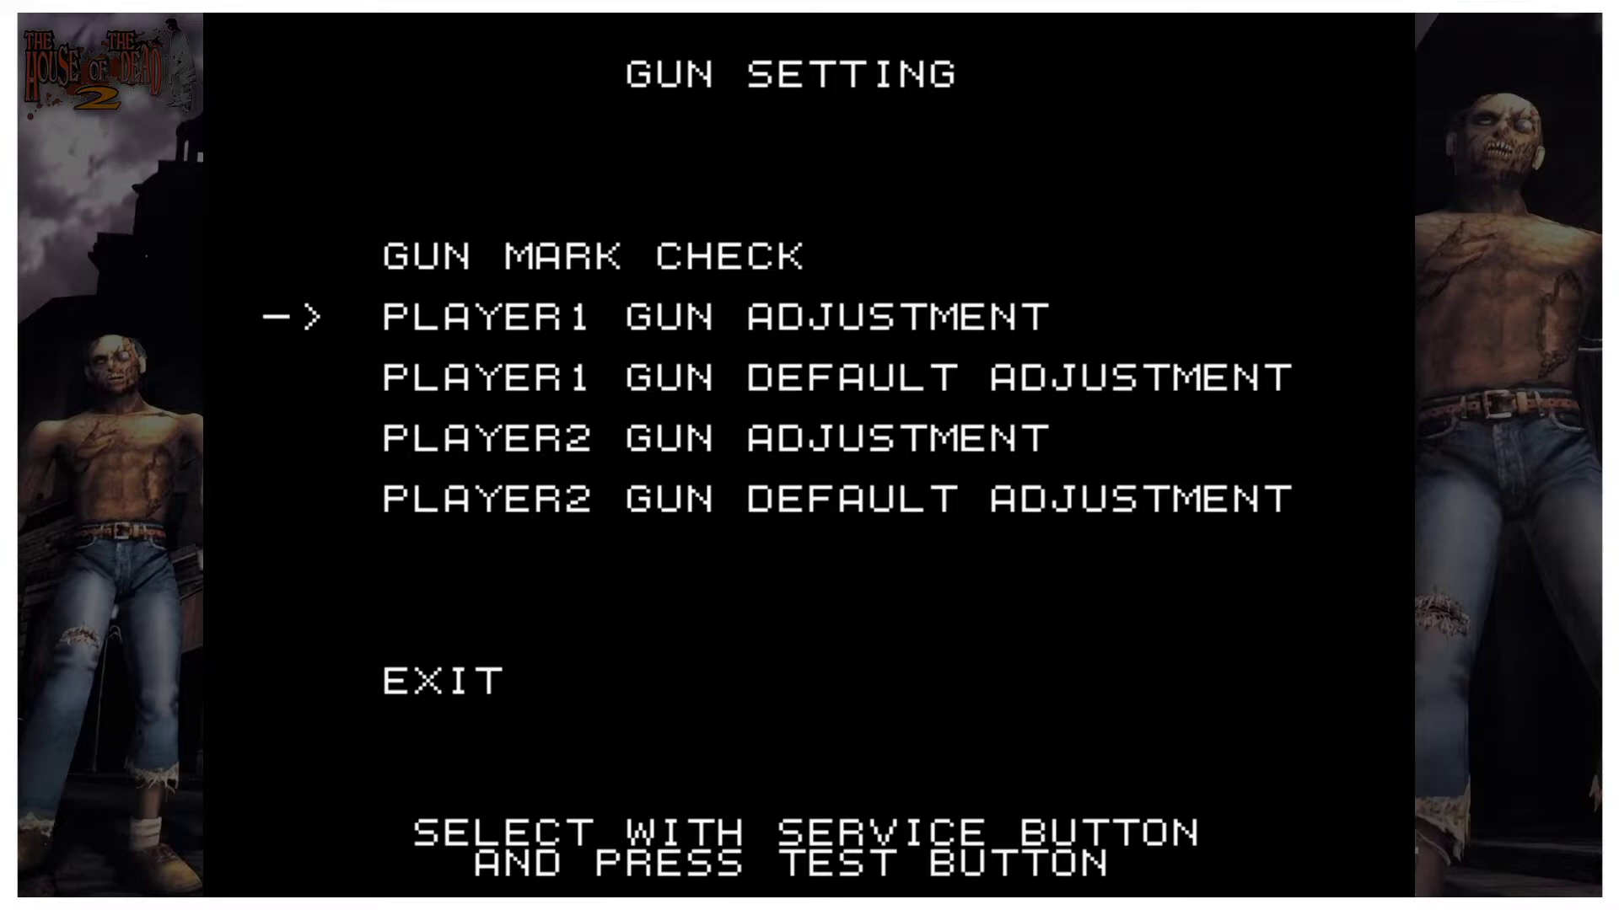
# Step: Exit Gun Setting and back out through Game Test Mode and NAOMI Test Mode
pyautogui.press('9')
pyautogui.press('9')
pyautogui.press('9')
pyautogui.press('9')
pyautogui.press('F2')
pyautogui.press('9')
pyautogui.press('9')
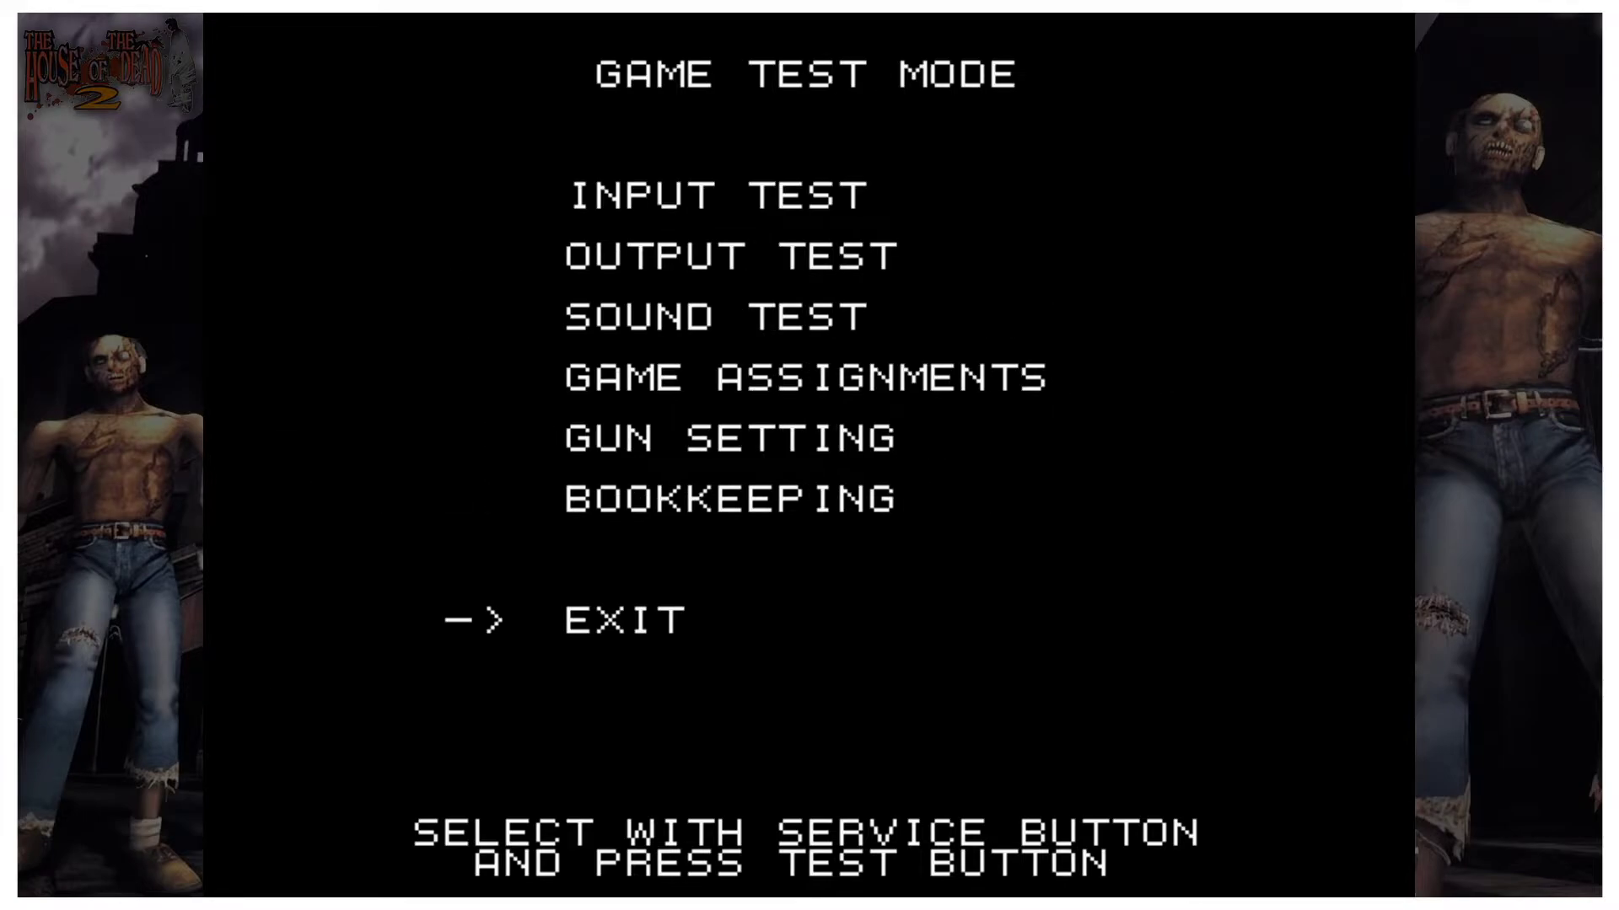
pyautogui.press('F2')
pyautogui.press('9')
pyautogui.press('F2')
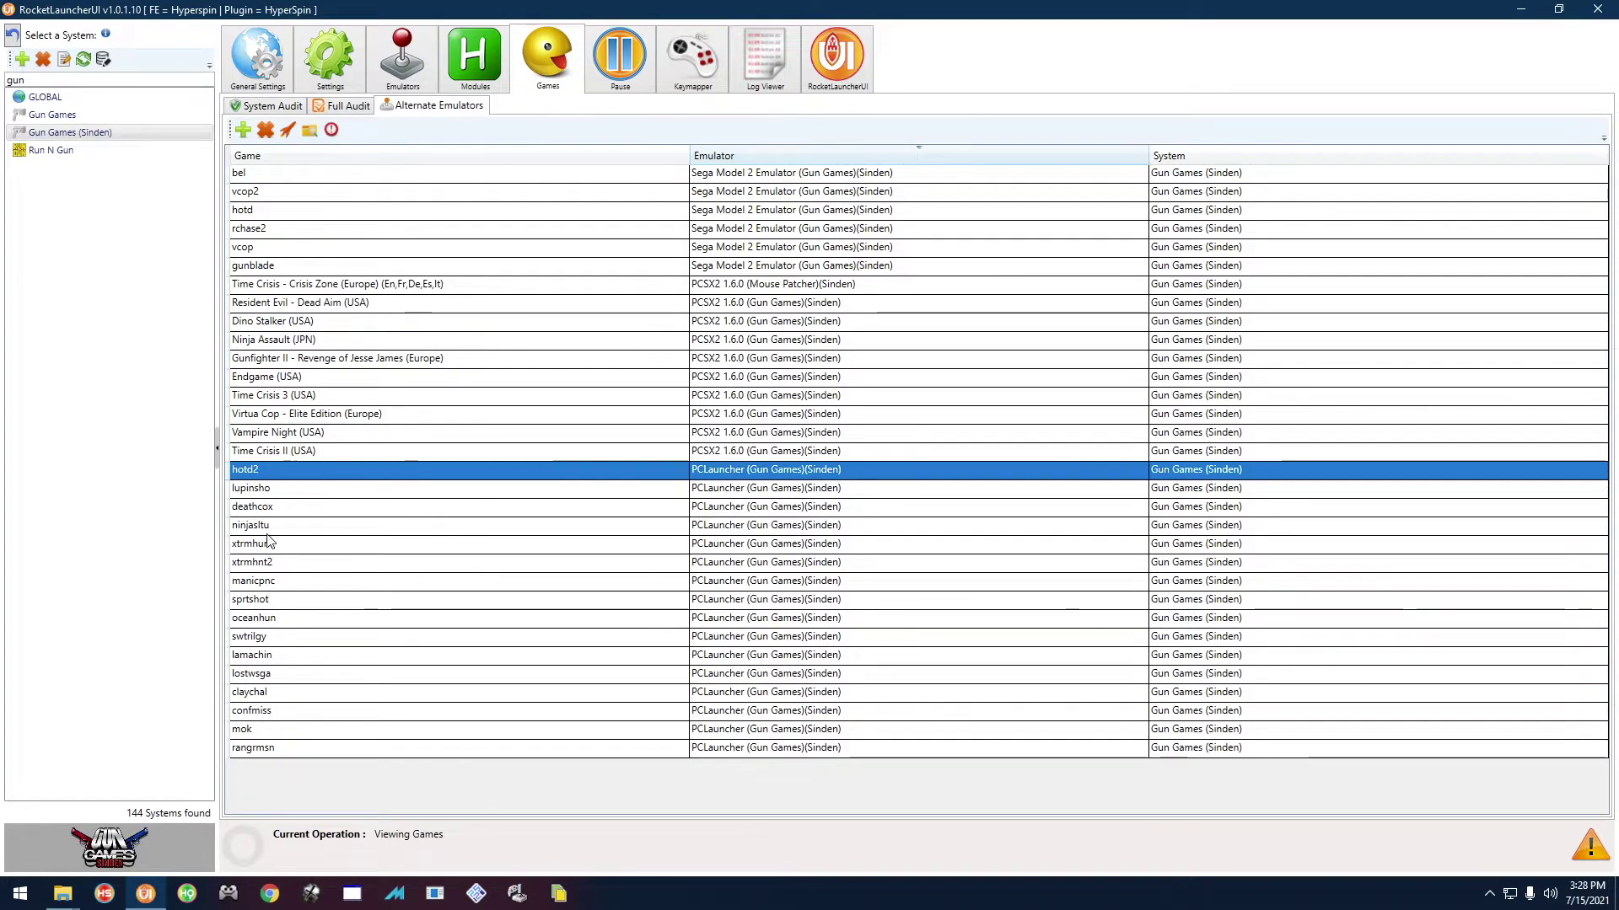
# Step: Launch mok from the Gun Games (Sinden) alternate emulators list and enter its System Menu
pyautogui.click(317, 730)
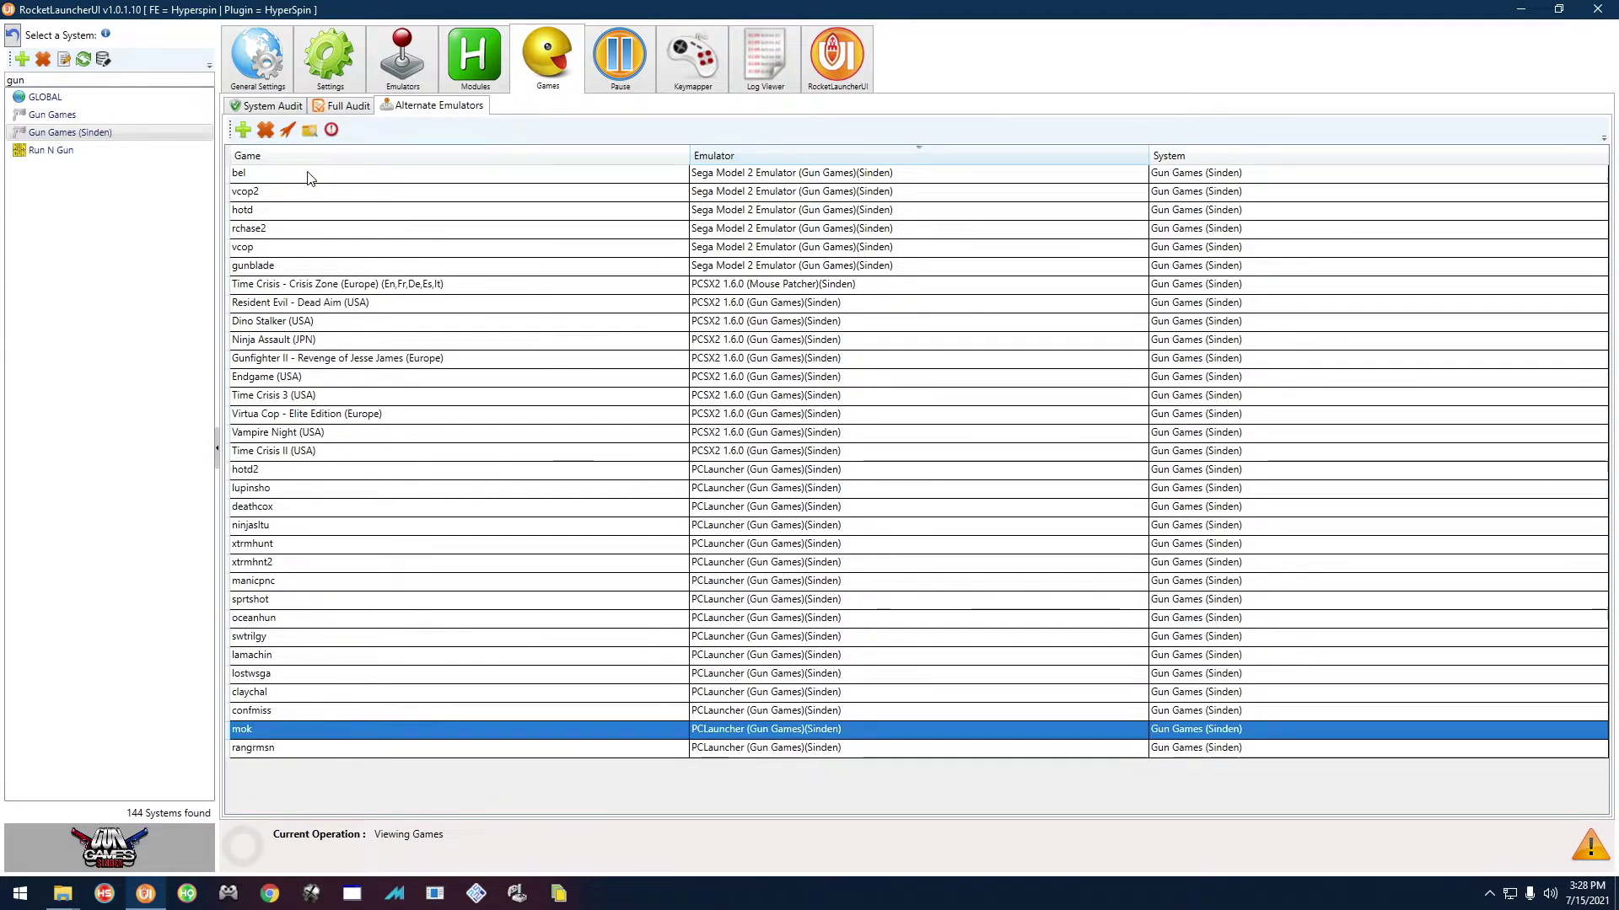
pyautogui.click(287, 130)
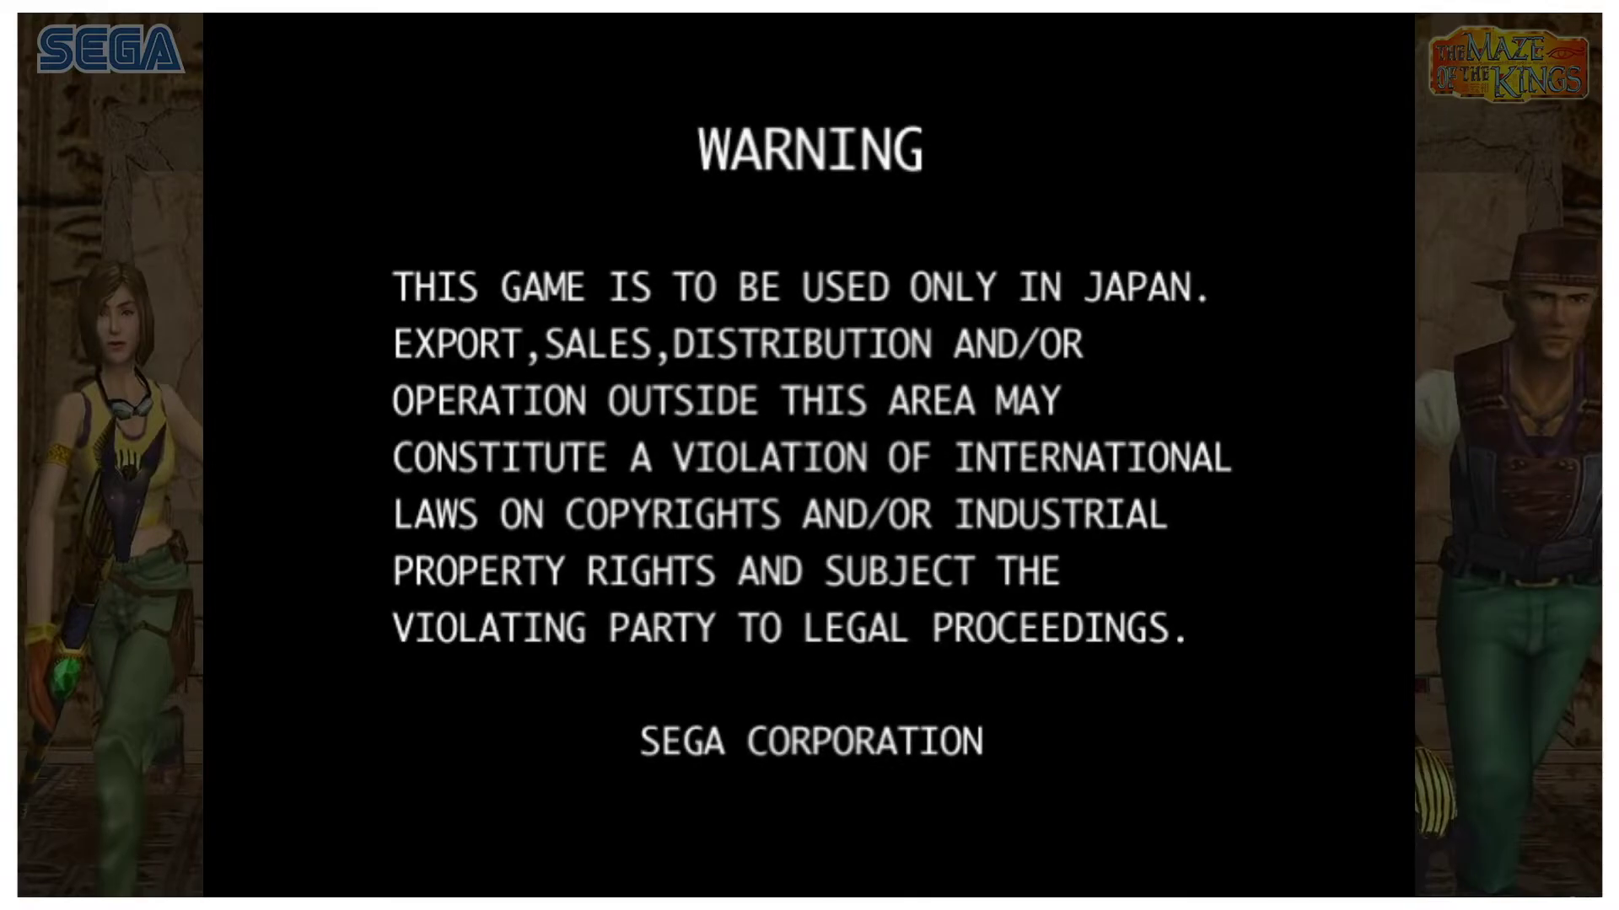
pyautogui.press('F2')
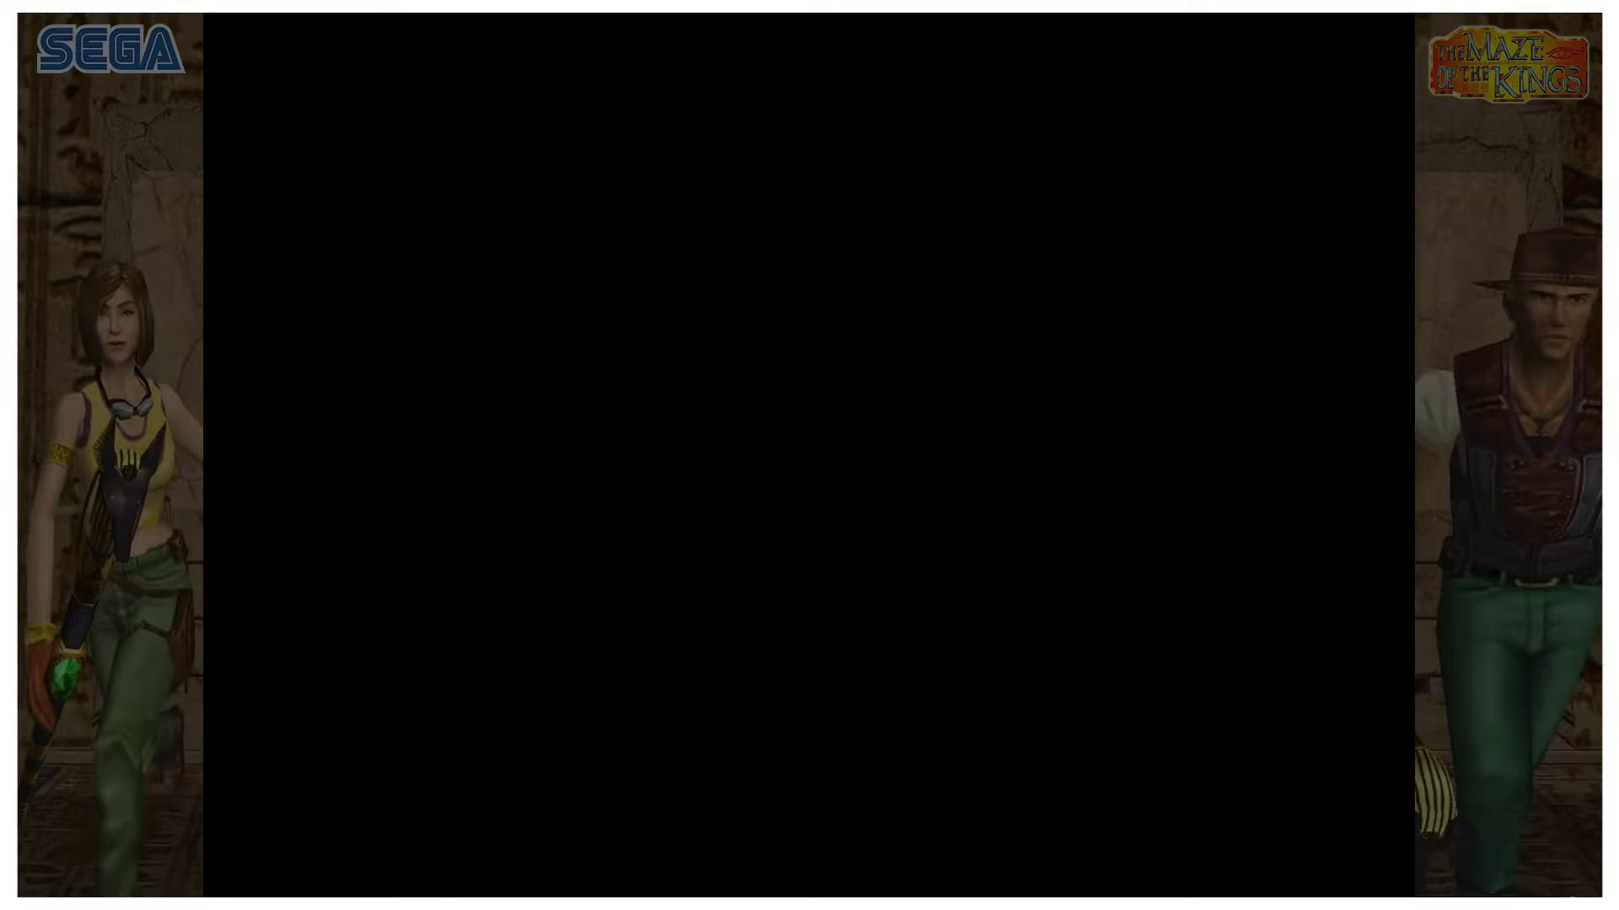
# Step: Enter Game Test Mode for The Maze of the Kings from the System Menu
pyautogui.press('9')
pyautogui.press('9')
pyautogui.press('9')
pyautogui.press('9')
pyautogui.press('9')
pyautogui.press('9')
pyautogui.press('9')
pyautogui.press('9')
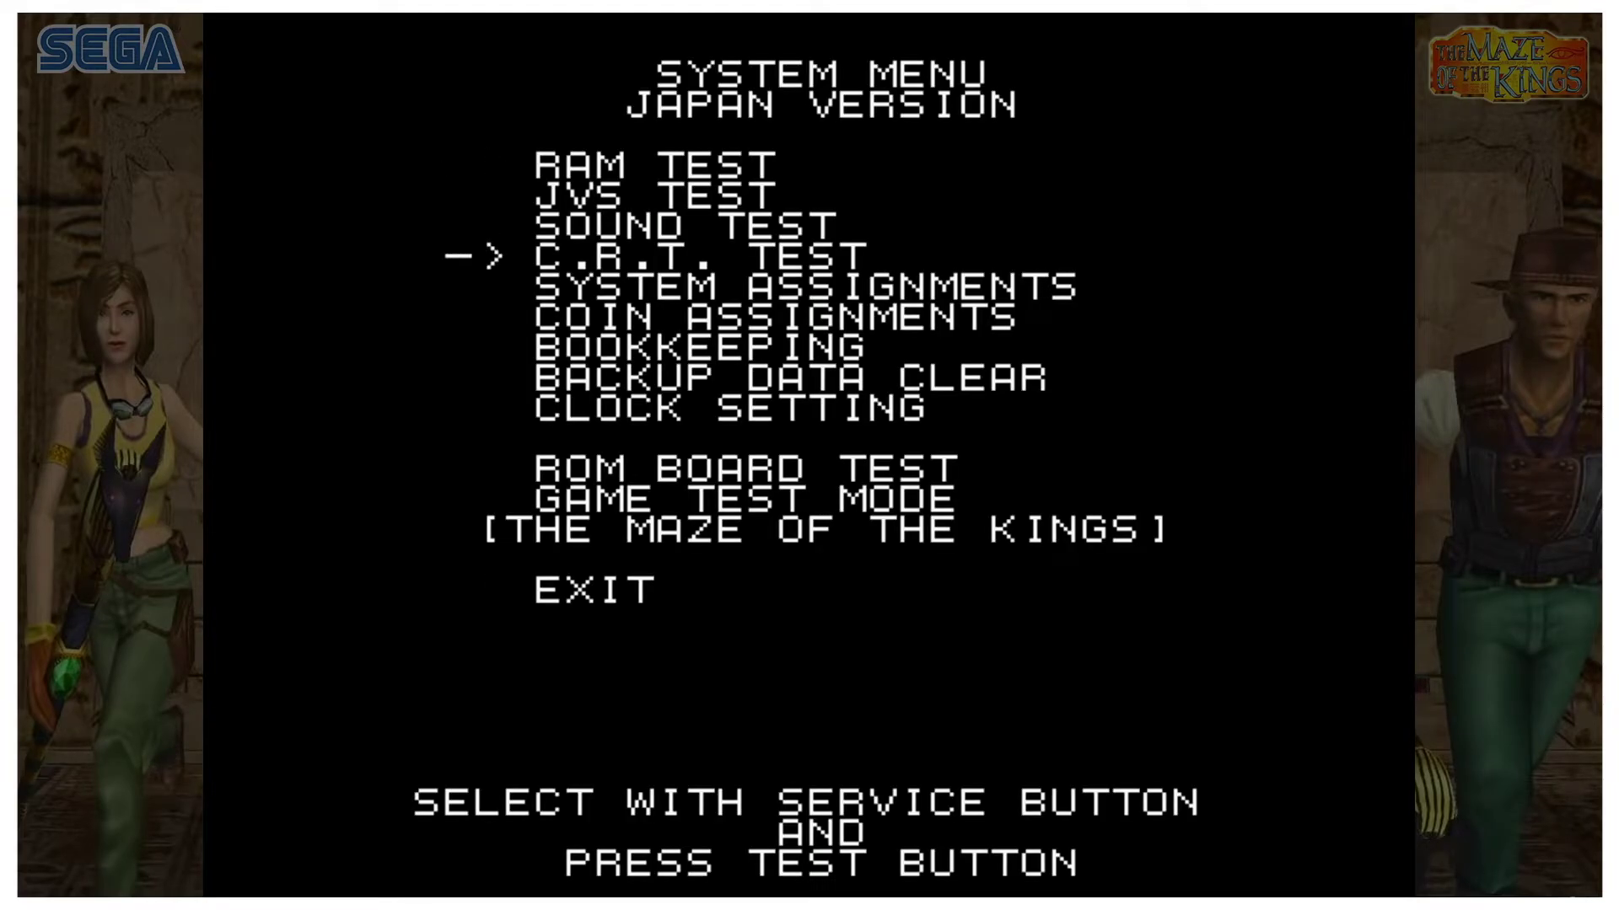
pyautogui.press('9')
pyautogui.press('9')
pyautogui.press('9')
pyautogui.press('F2')
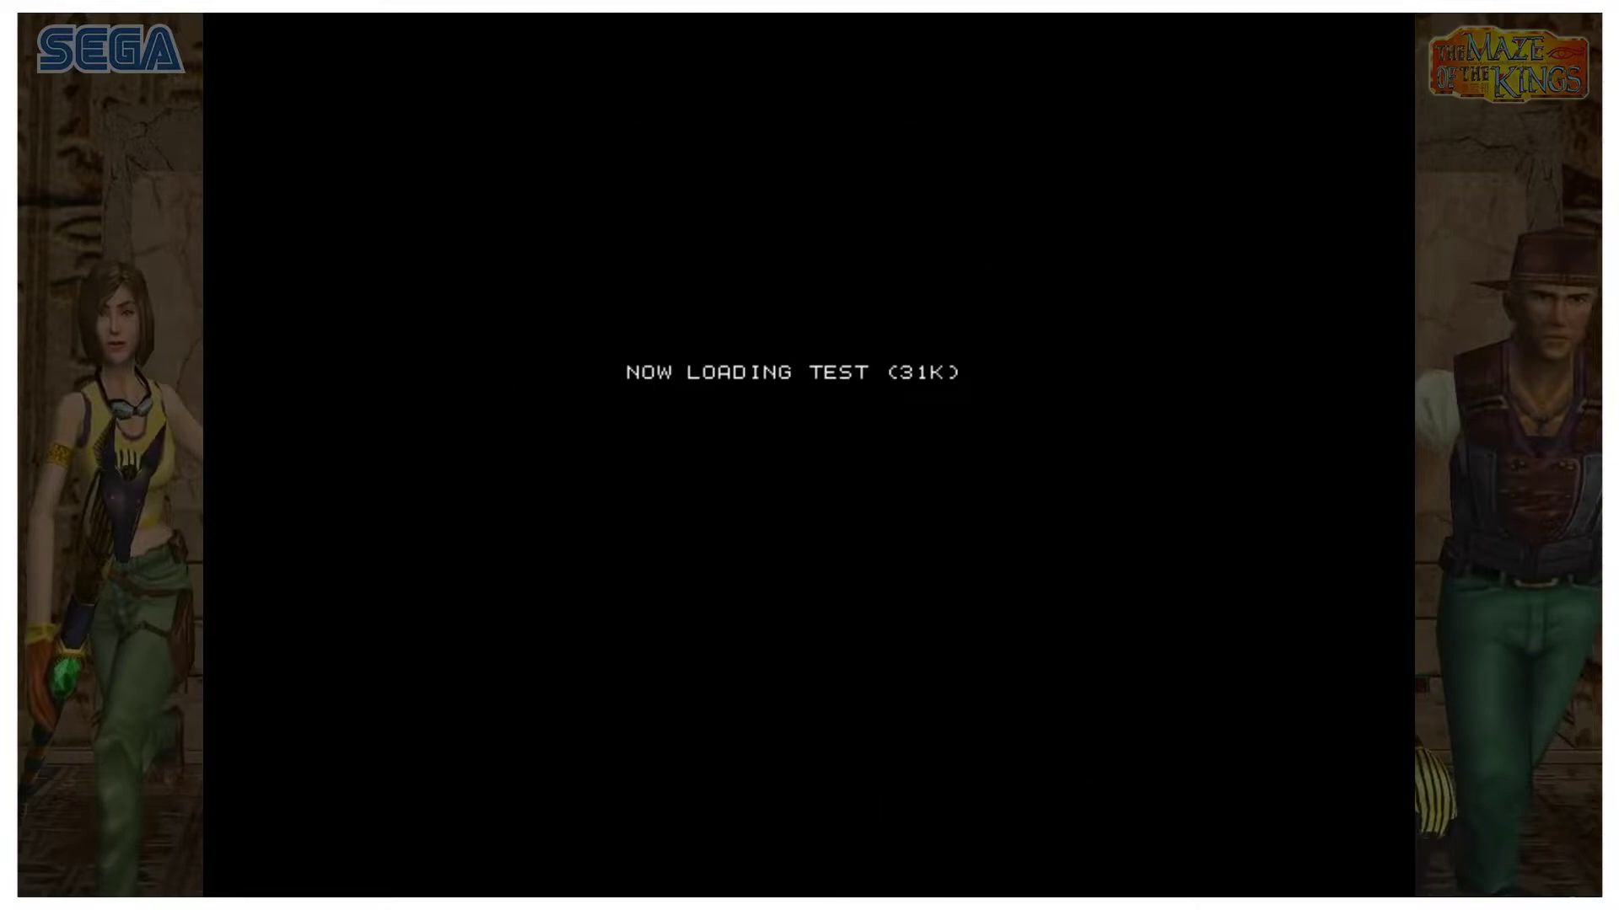
# Step: Open Gun Adjustment from The Maze of the Kings Test Menu
pyautogui.press('9')
pyautogui.press('9')
pyautogui.press('9')
pyautogui.press('9')
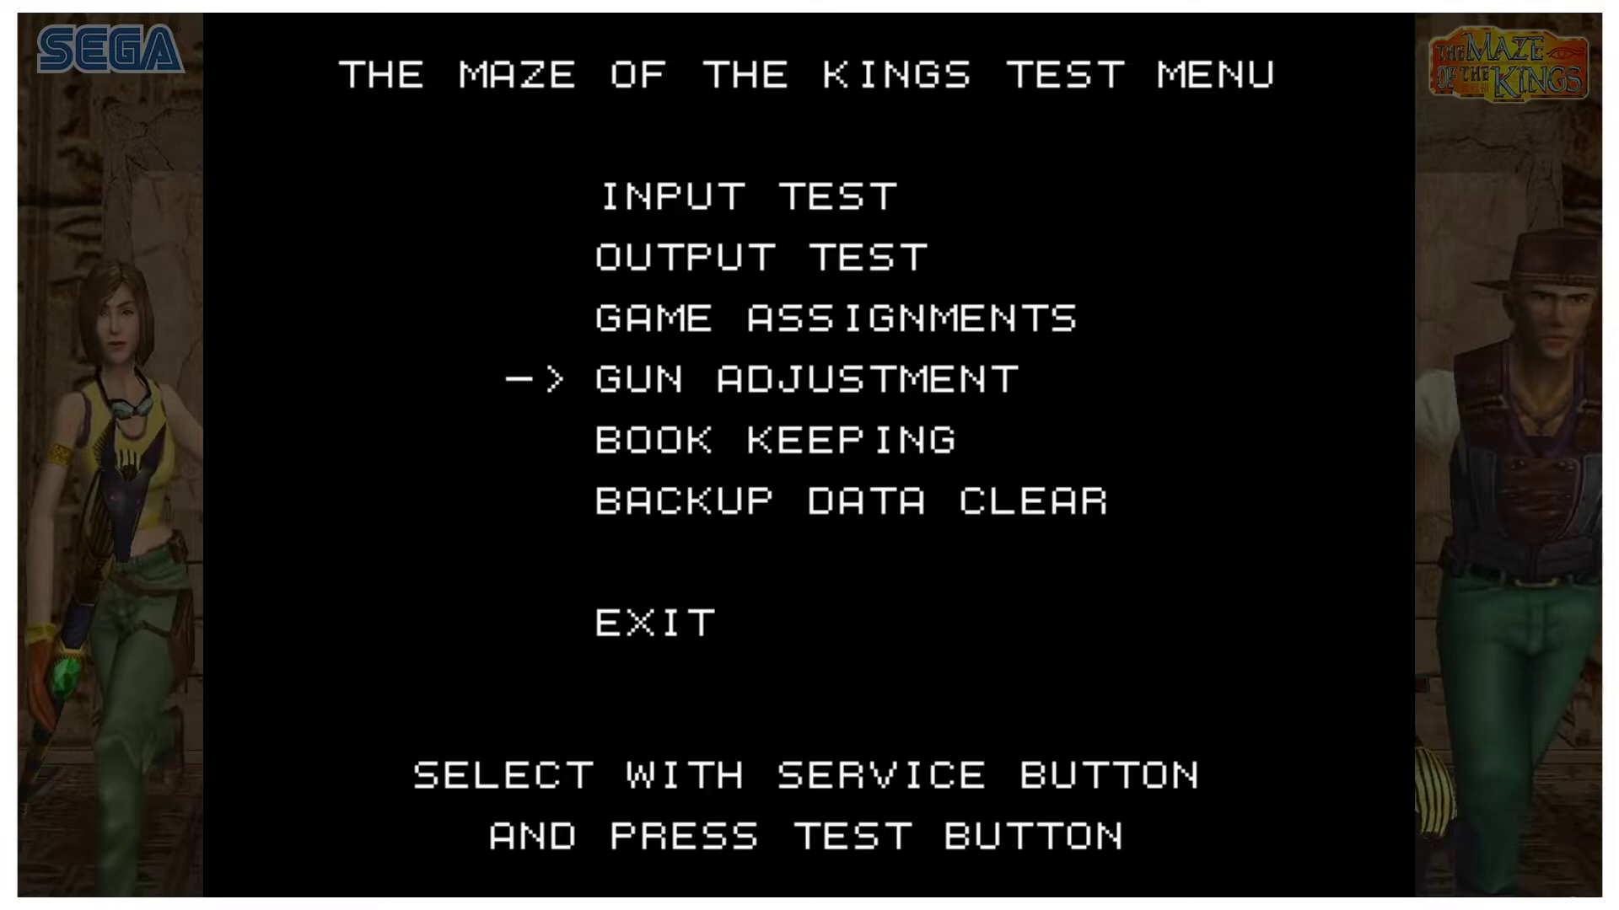
pyautogui.press('F2')
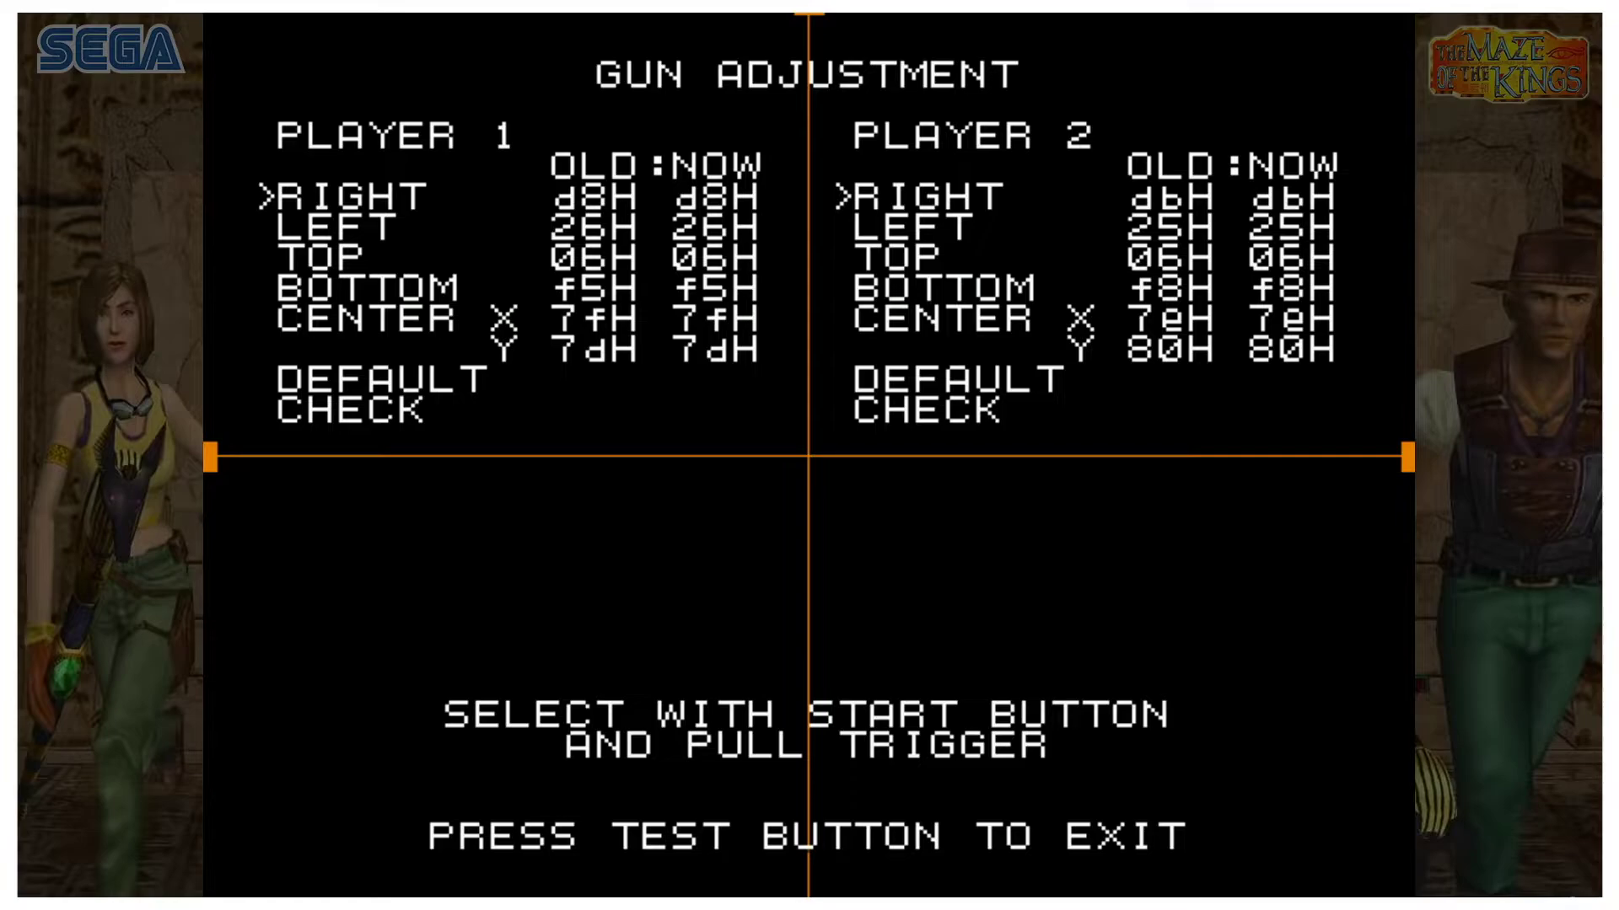
# Step: Cycle through player 1's gun adjustment entries and recalibrate the Right, Left and Bottom edges
pyautogui.press('1')
pyautogui.press('1')
pyautogui.press('1')
pyautogui.press('1')
pyautogui.press('1')
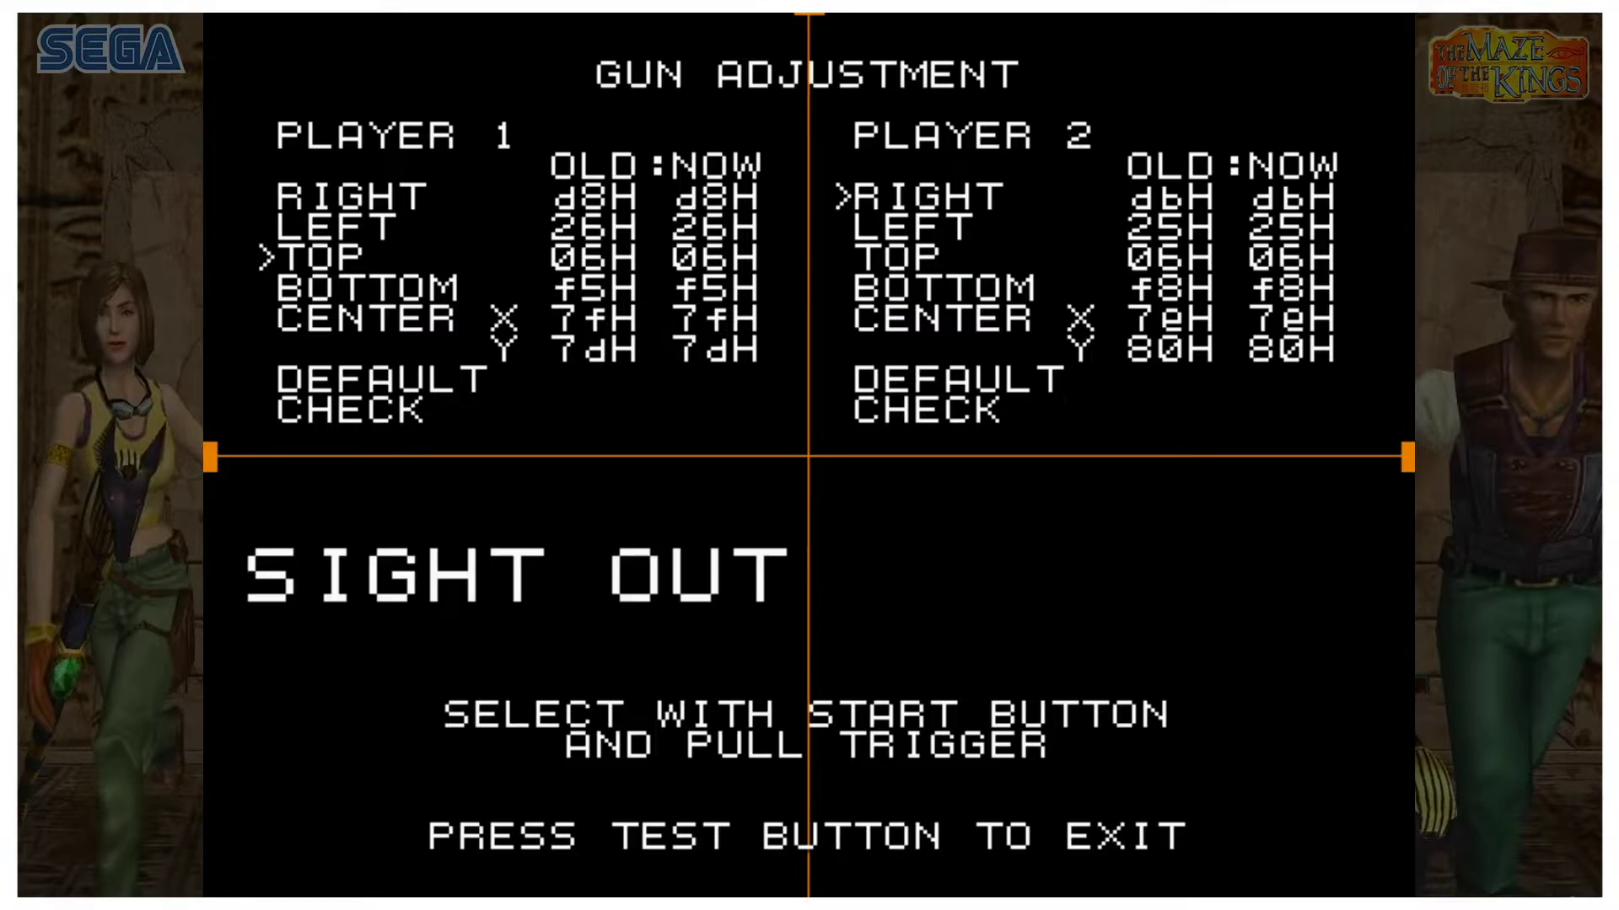
pyautogui.press('1')
pyautogui.press('1')
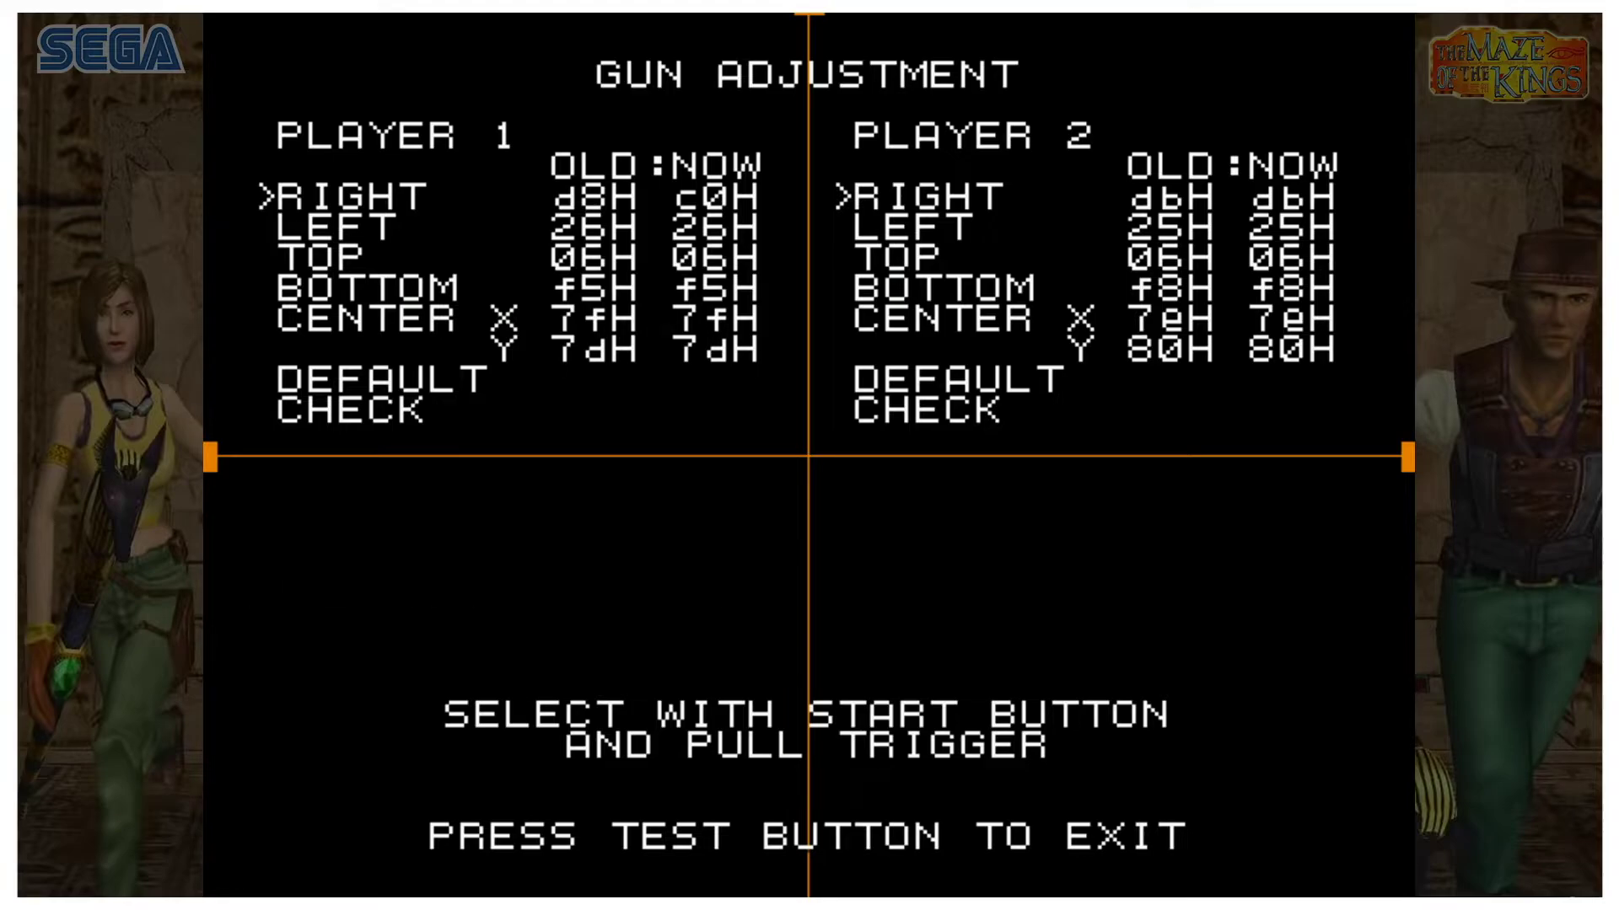
pyautogui.press('1')
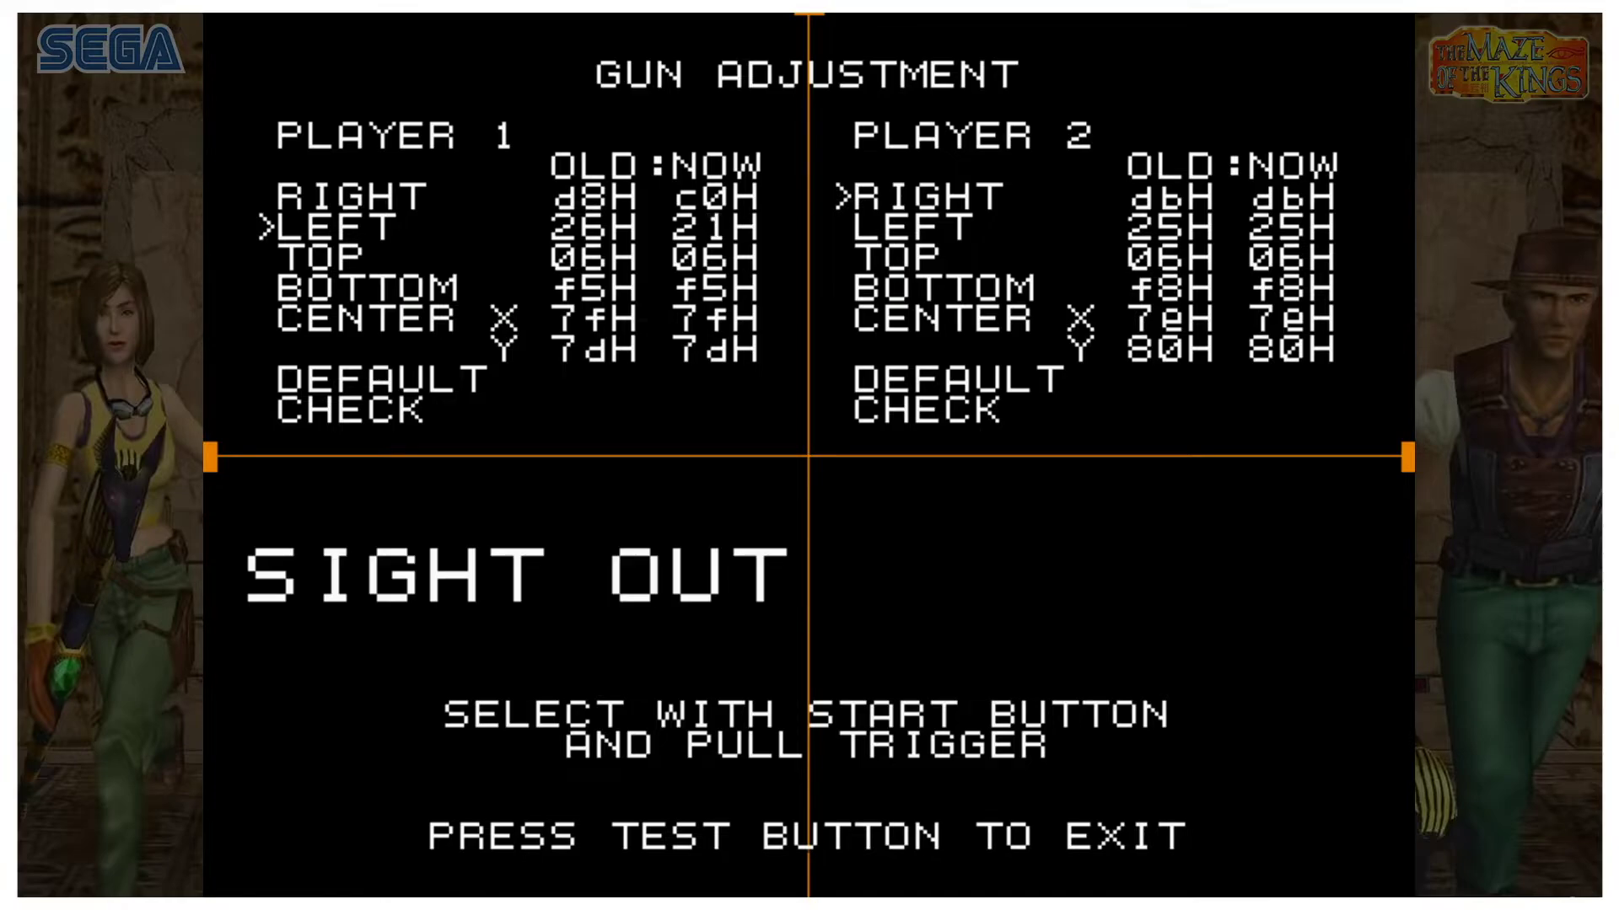
pyautogui.press('1')
pyautogui.press('1')
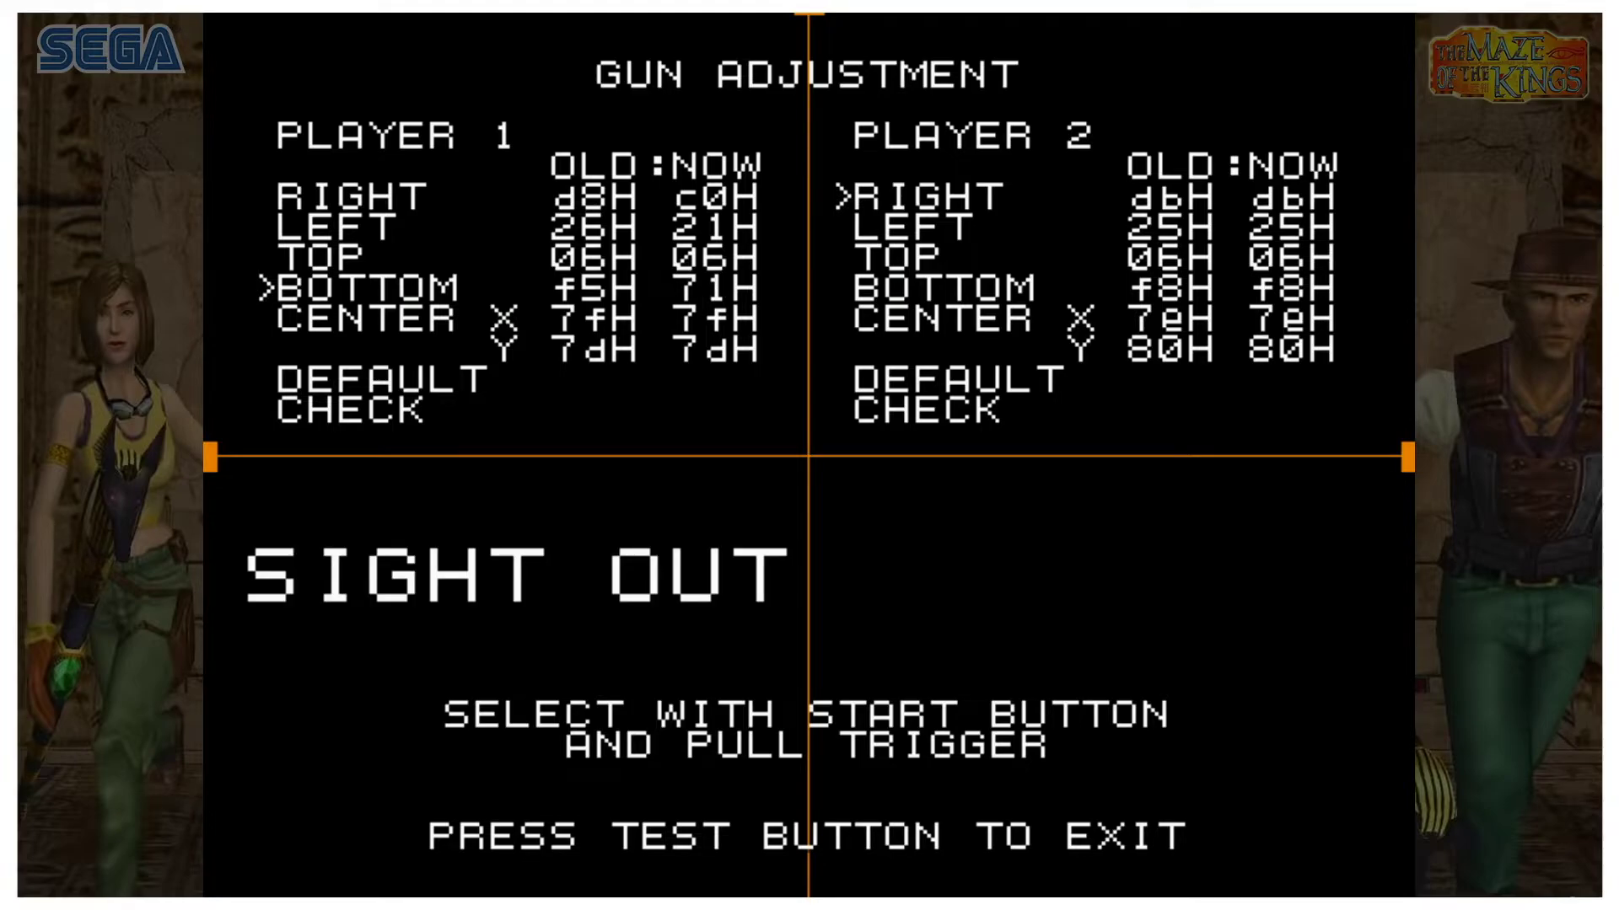
# Step: Set player 1's selection to Check and recalibrate the Left edge for player 2's gun
pyautogui.press('Return')
pyautogui.press('Return')
pyautogui.press('Return')
pyautogui.press('2')
pyautogui.press('a')
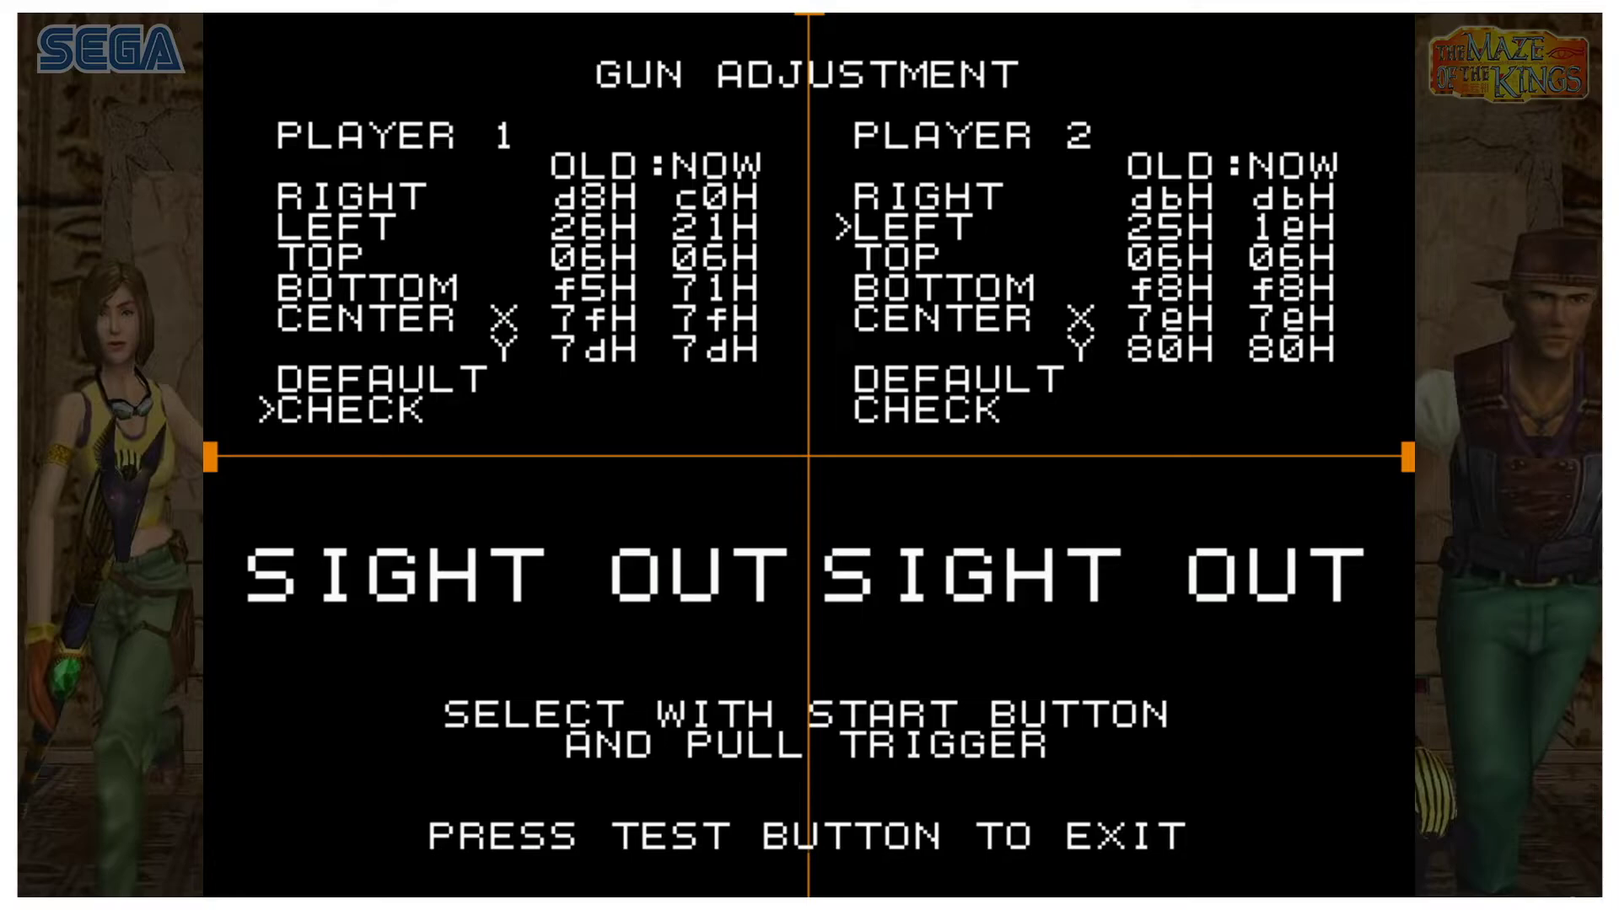
# Step: Leave Gun Adjustment, exit the Test Menu and System Menu, and quit The Maze of the Kings
pyautogui.press('F2')
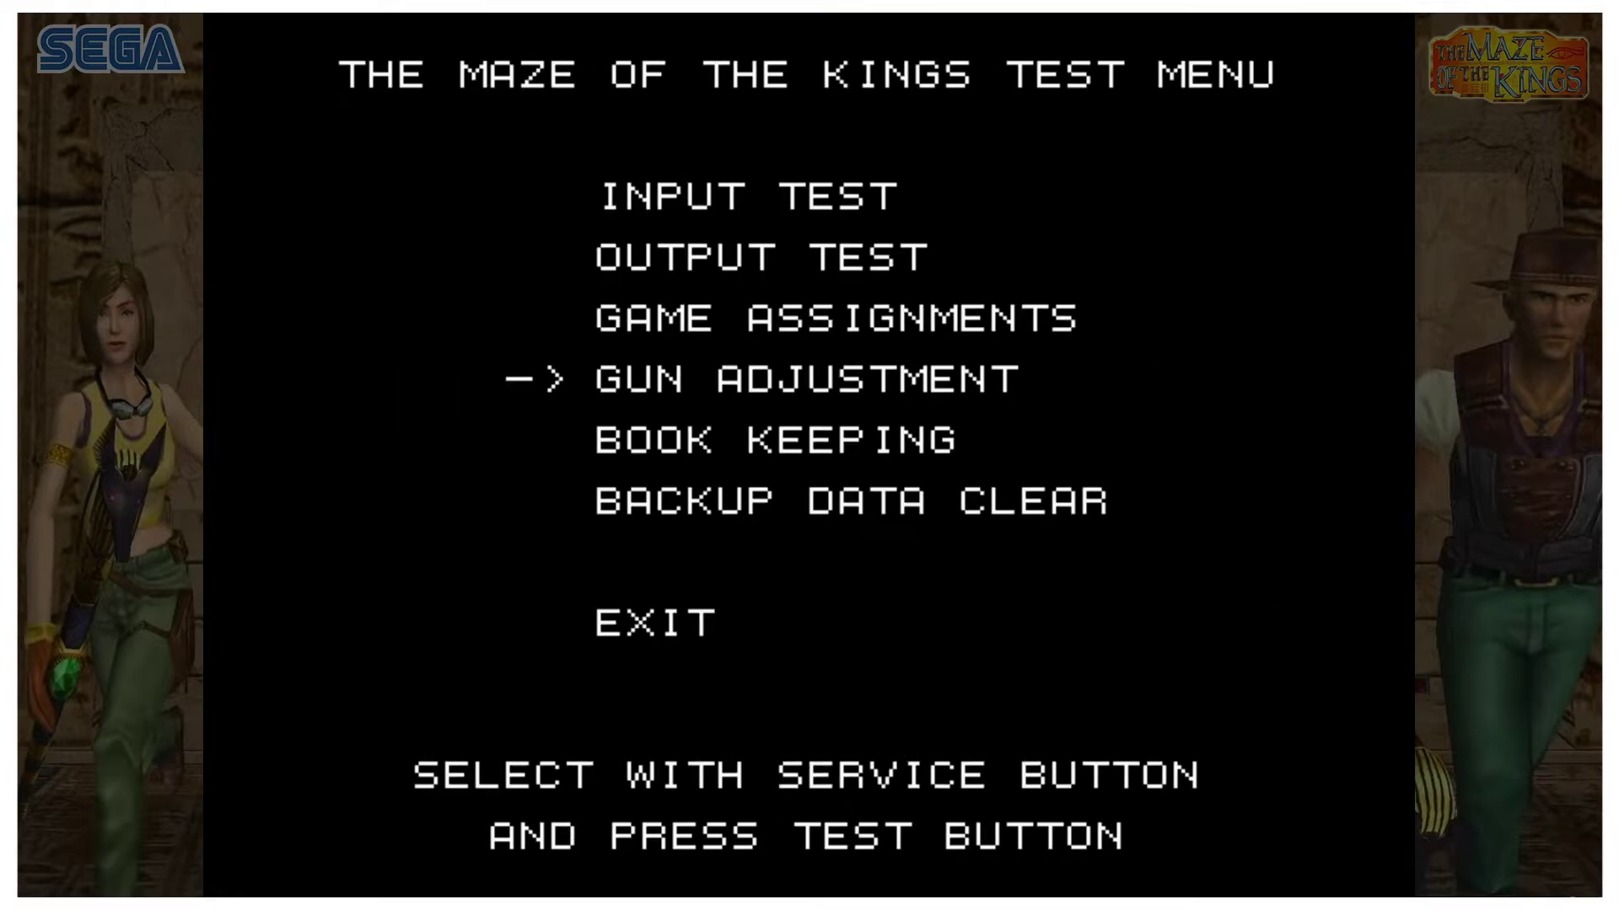
pyautogui.press('9')
pyautogui.press('9')
pyautogui.press('9')
pyautogui.press('F2')
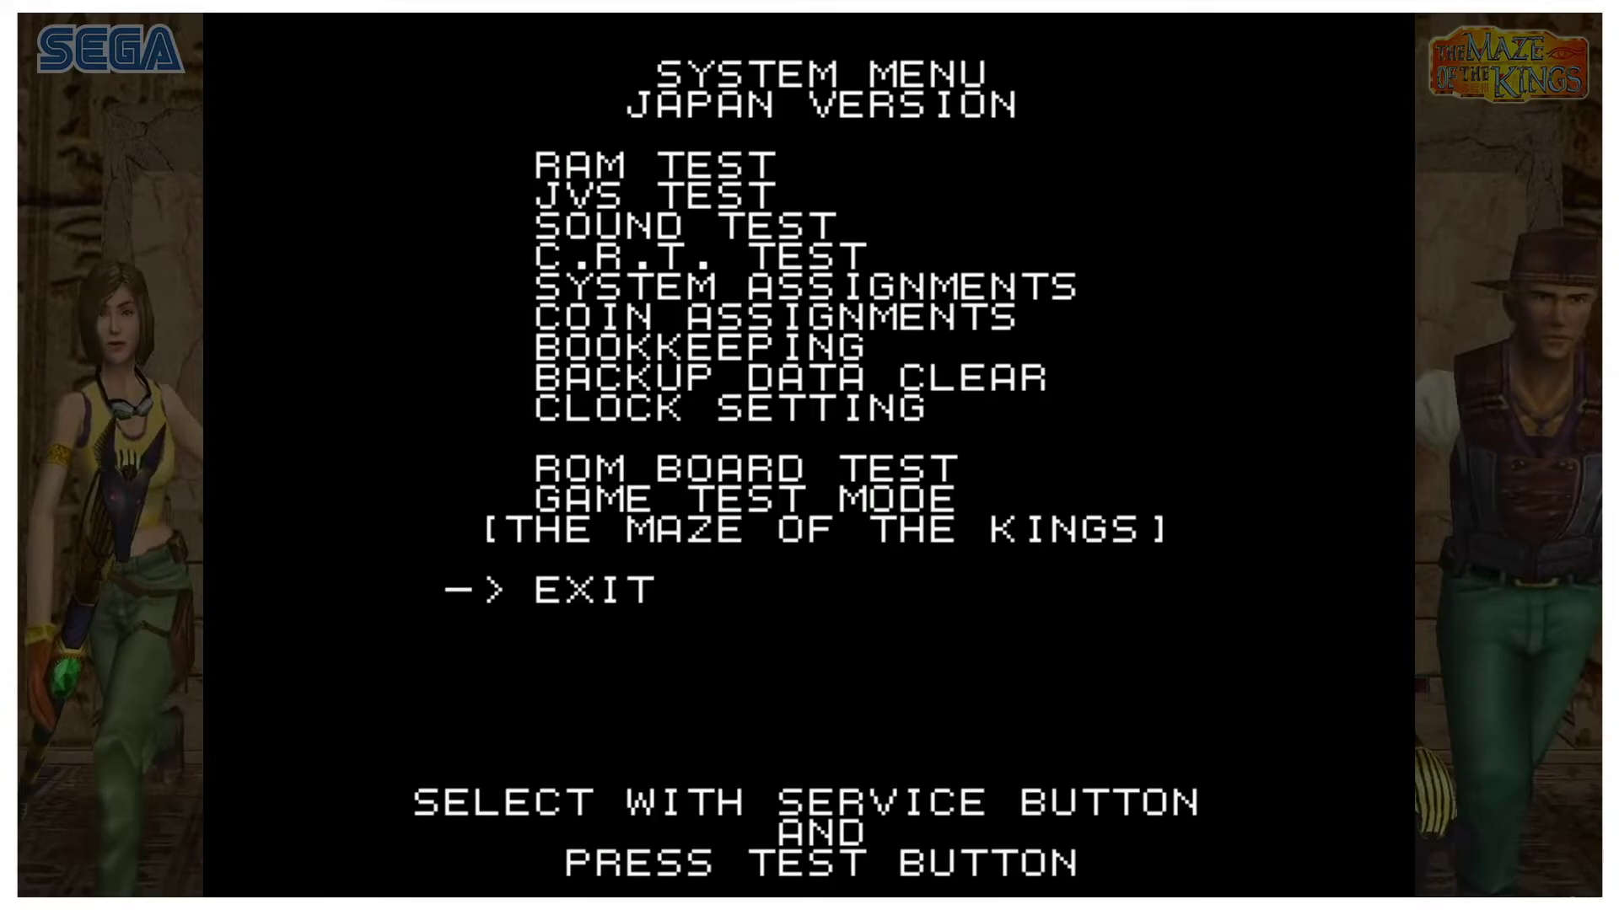
pyautogui.press('F2')
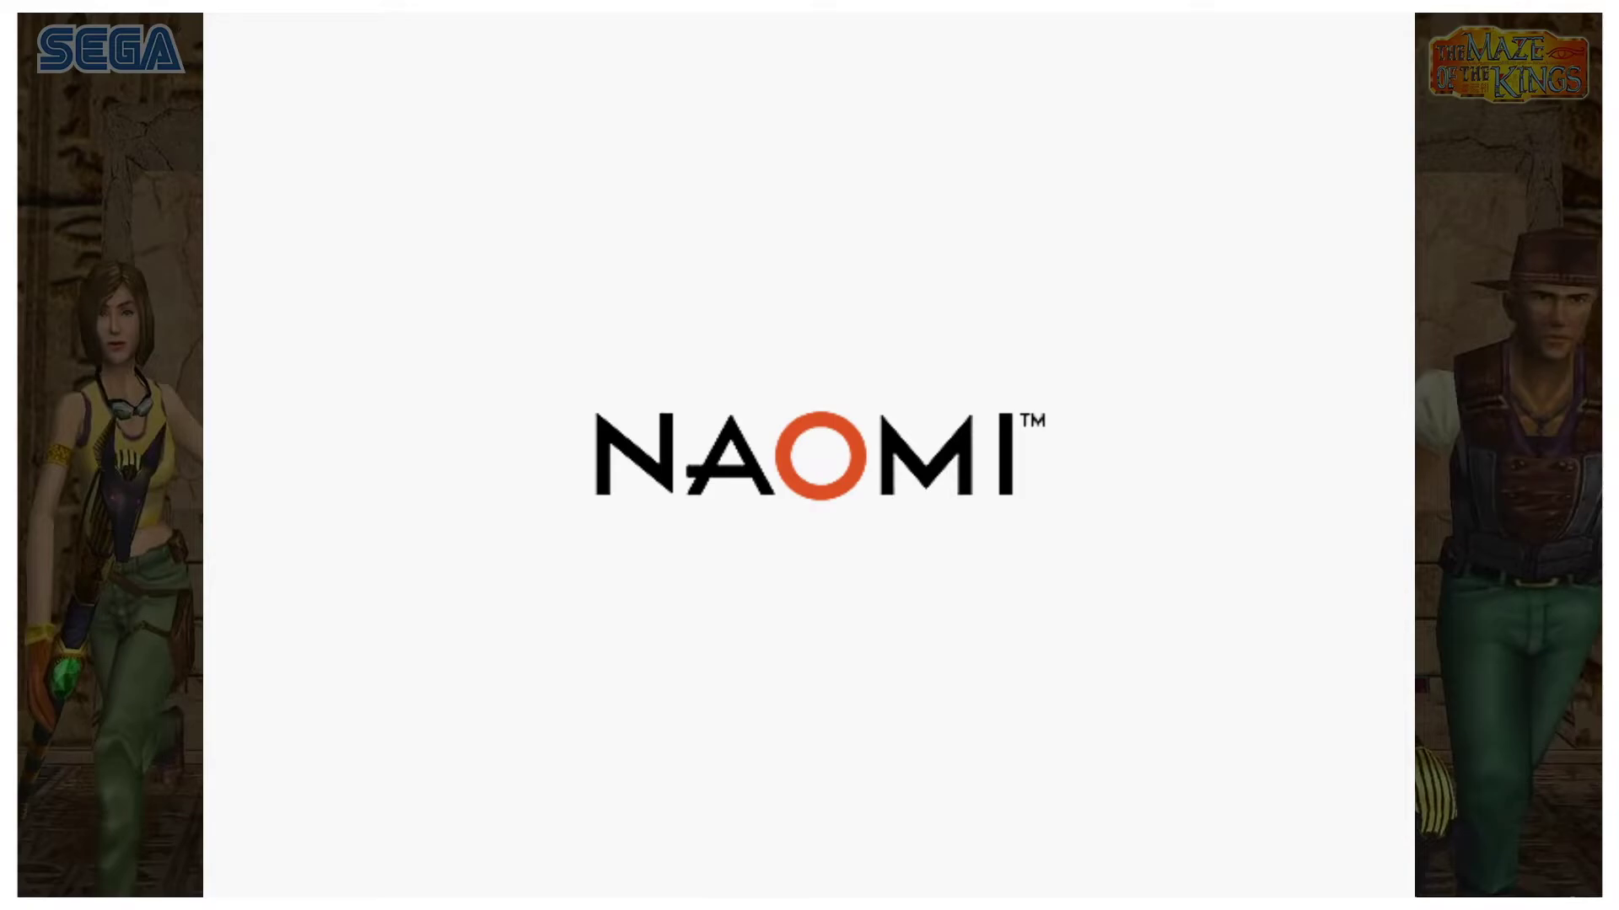
pyautogui.press('Escape')
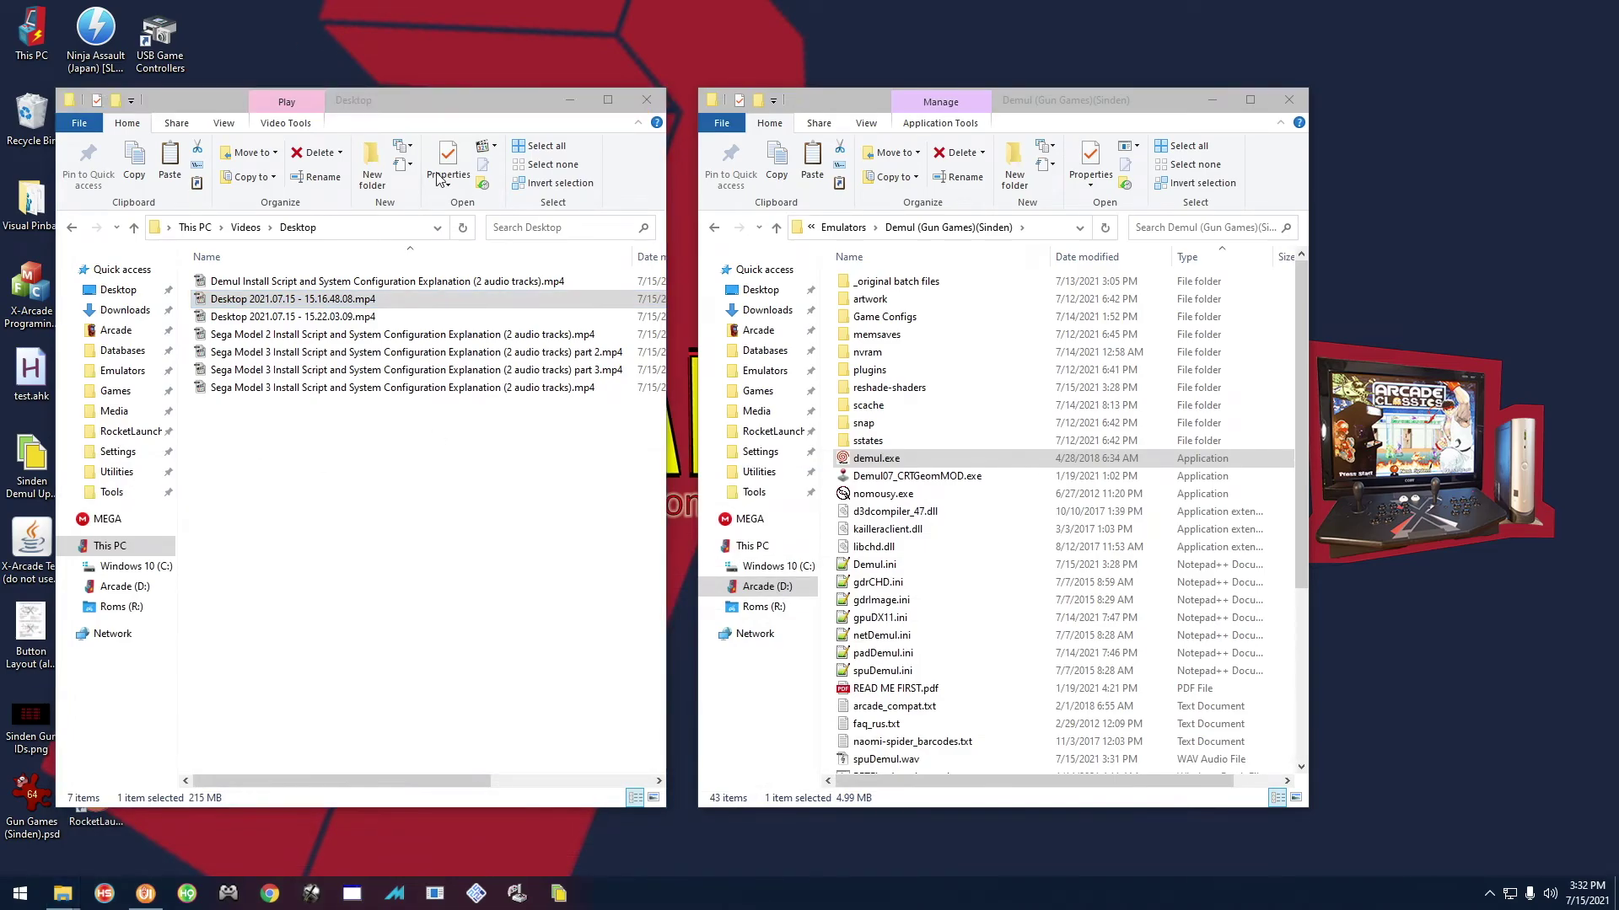
# Step: Open the DemulShooter (Sinden) folder in Utilities and launch DemulShooter_GUI.exe
pyautogui.click(647, 99)
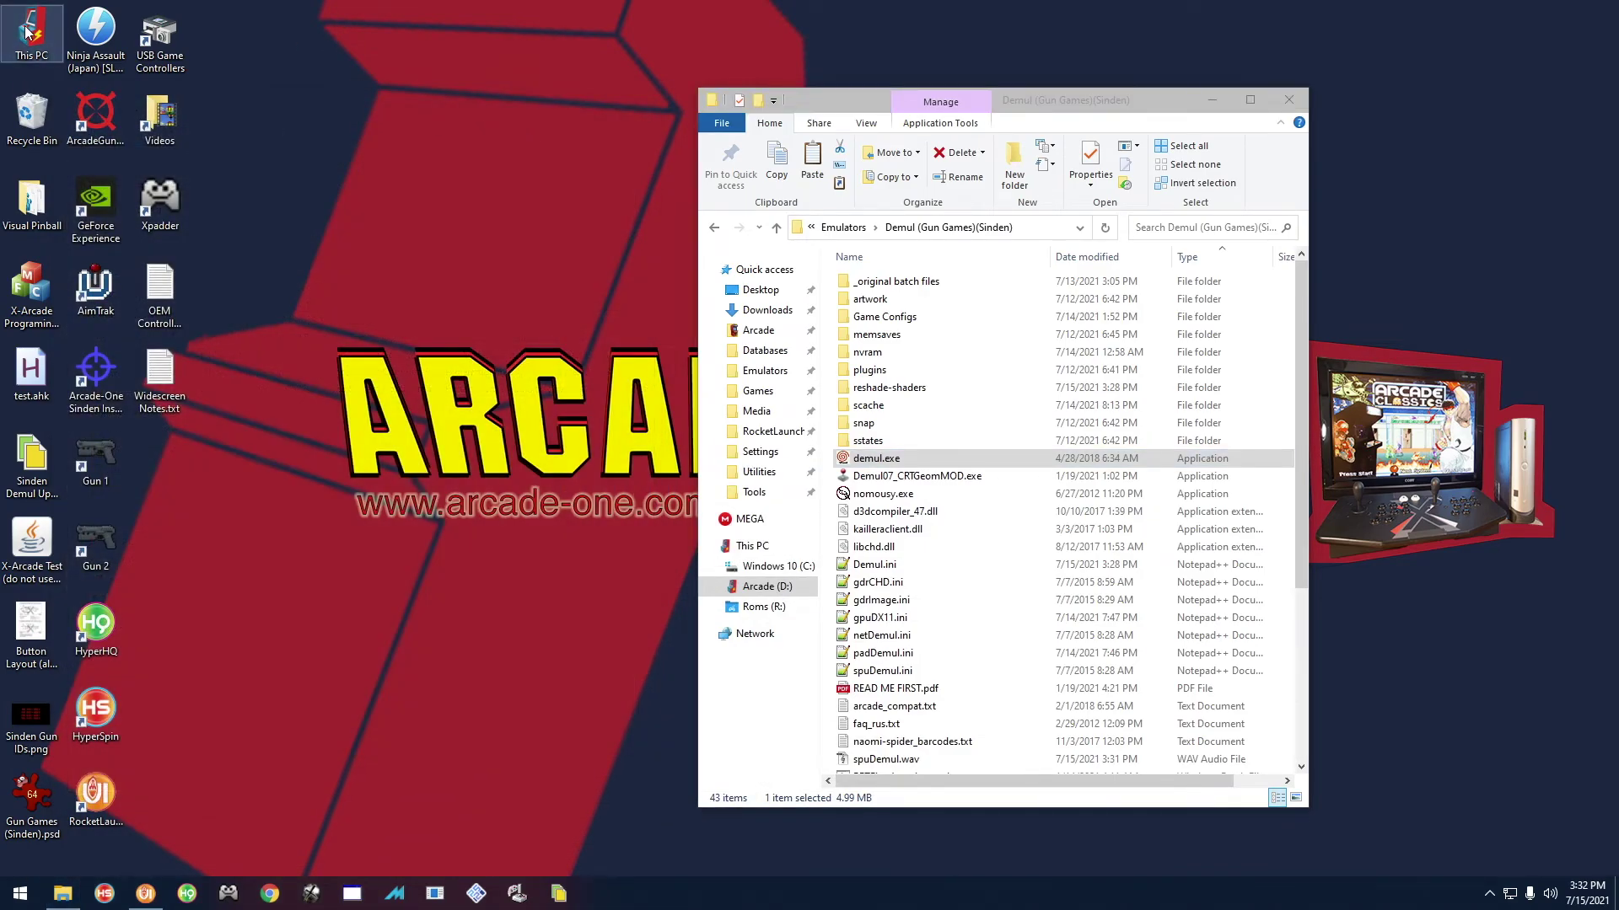
pyautogui.doubleClick(28, 32)
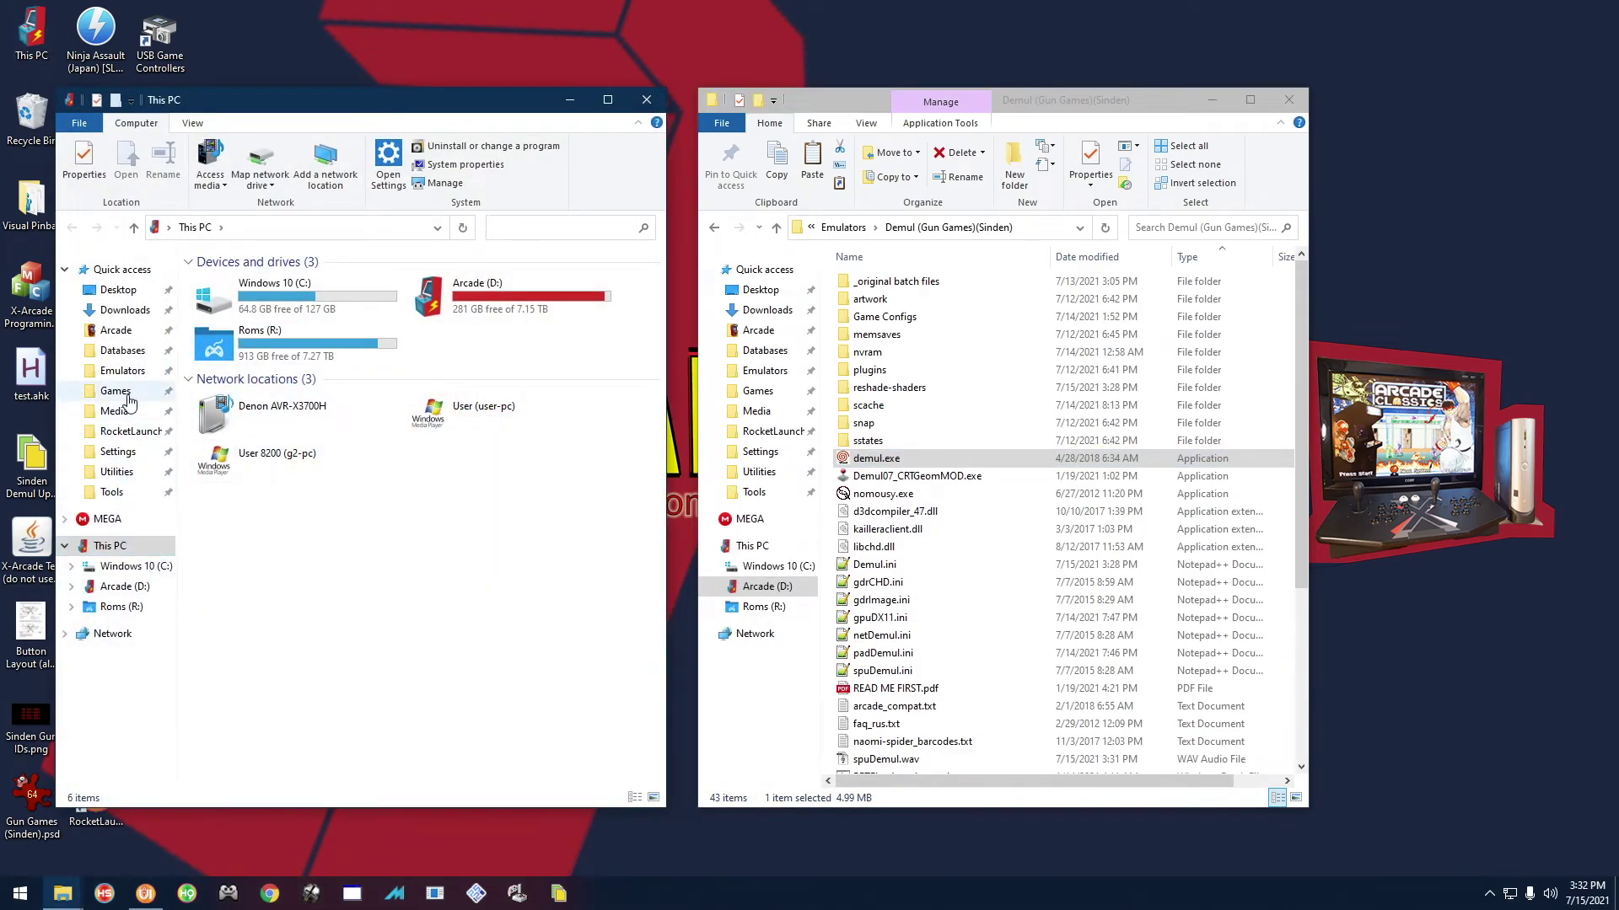
pyautogui.click(118, 473)
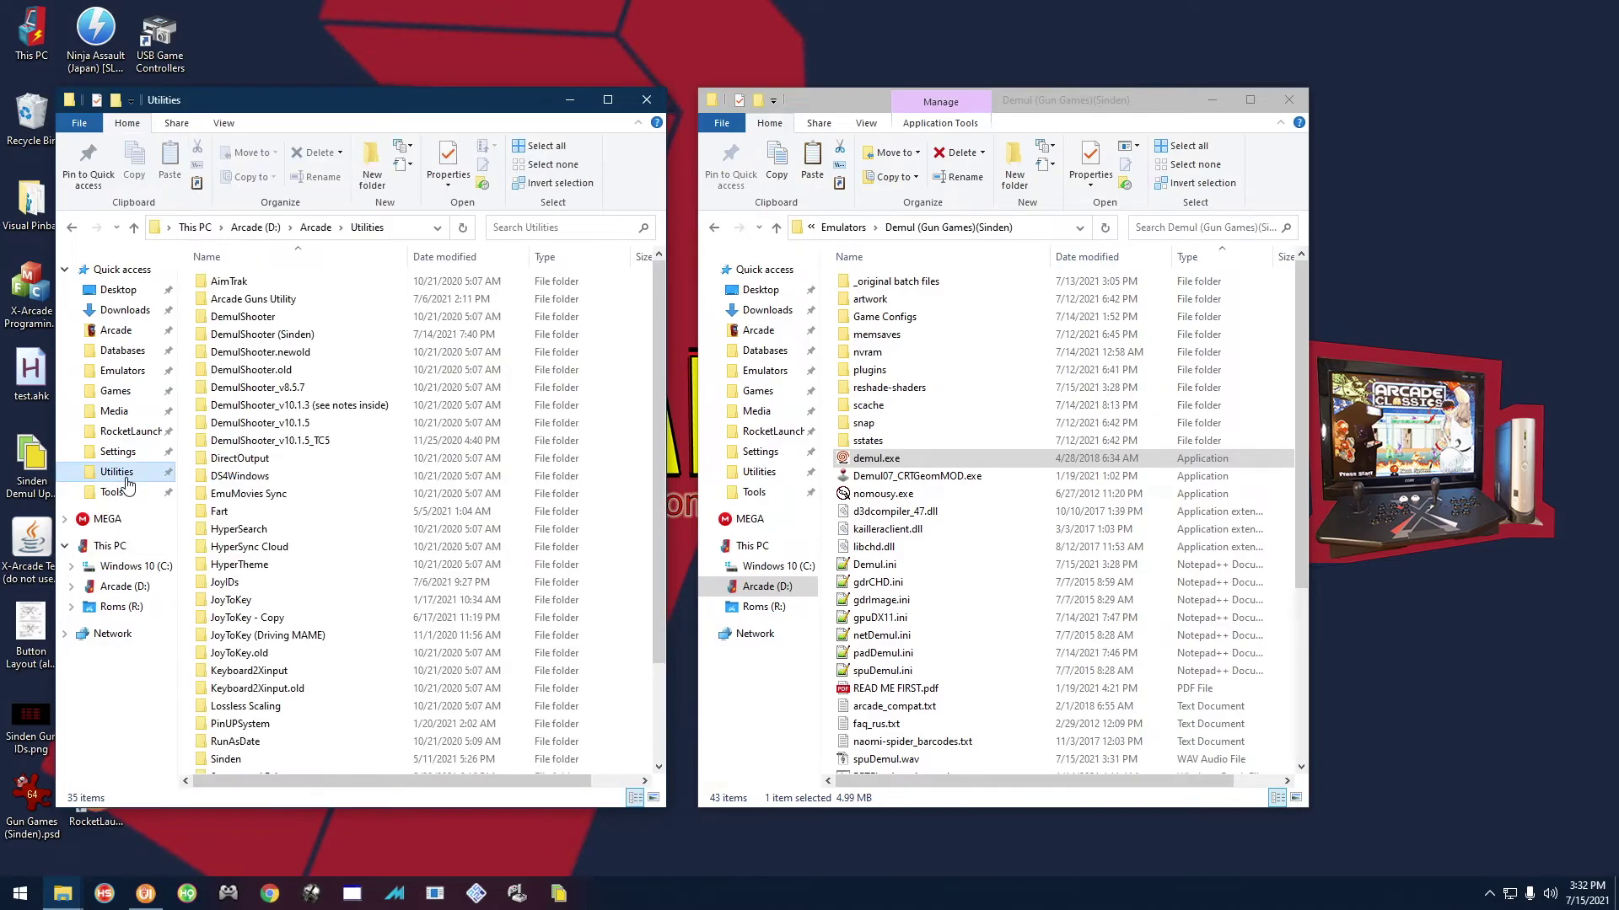
pyautogui.click(253, 337)
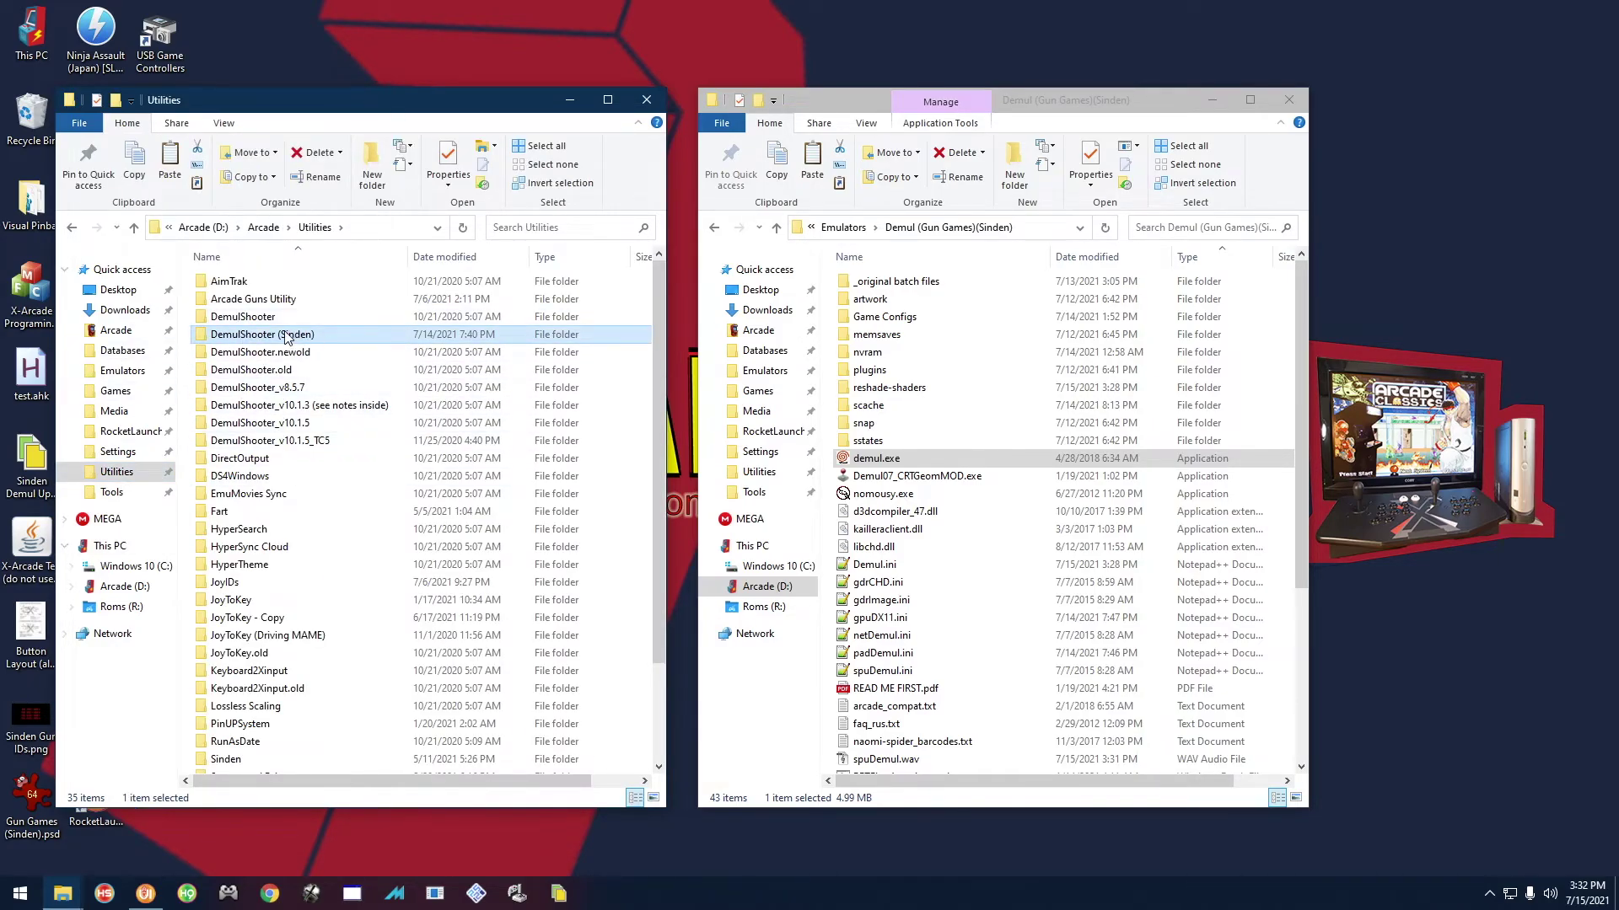
pyautogui.doubleClick(293, 336)
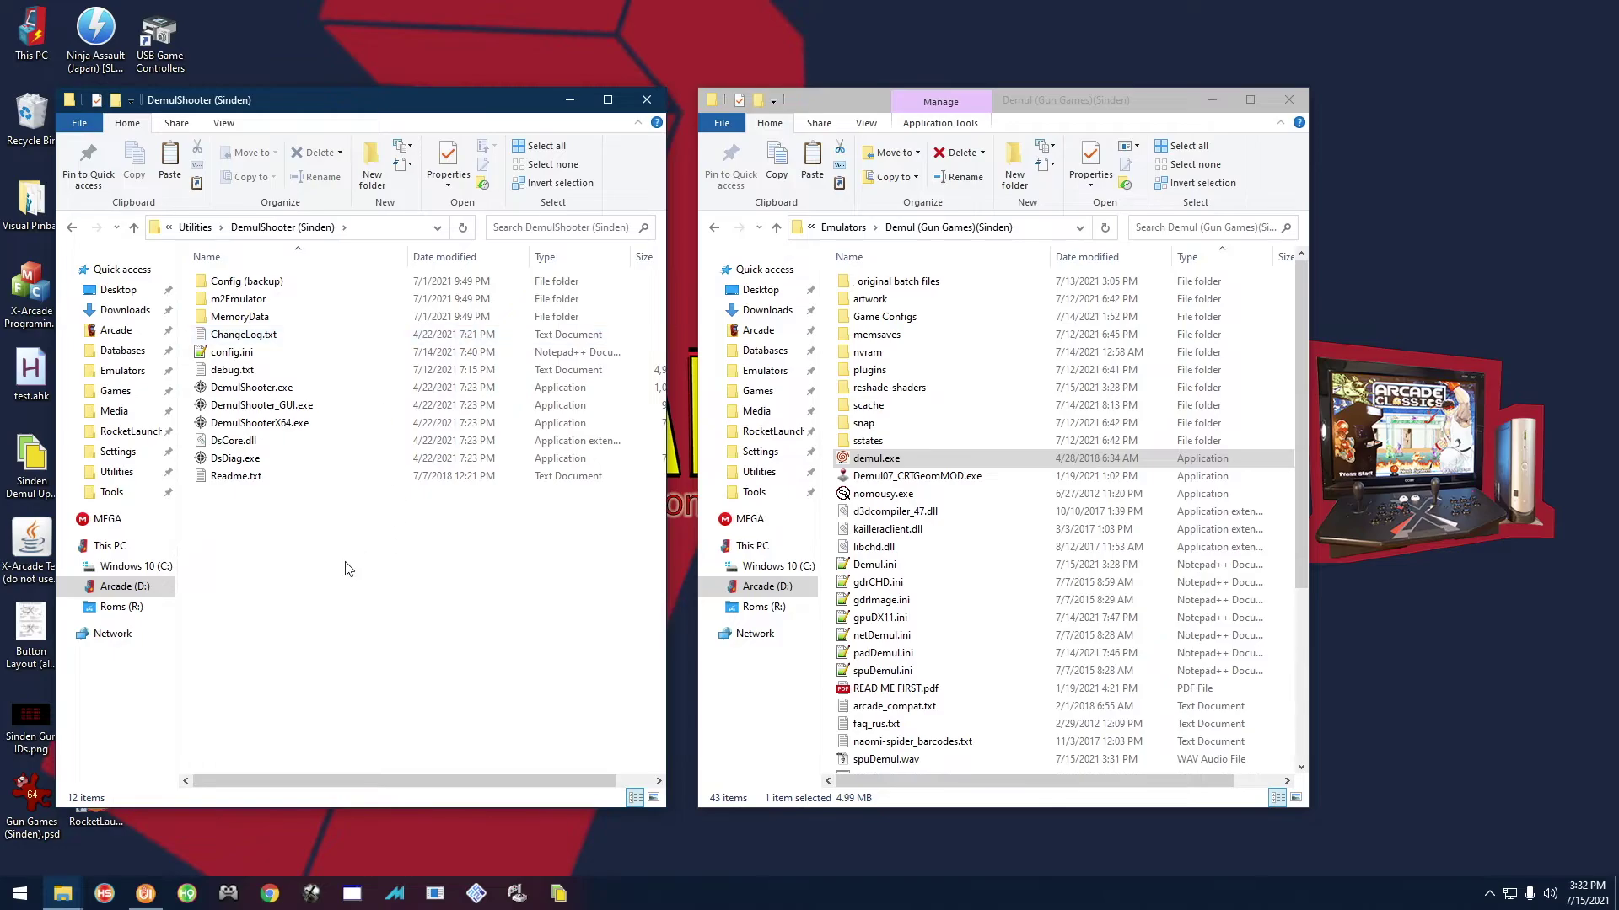
pyautogui.click(262, 408)
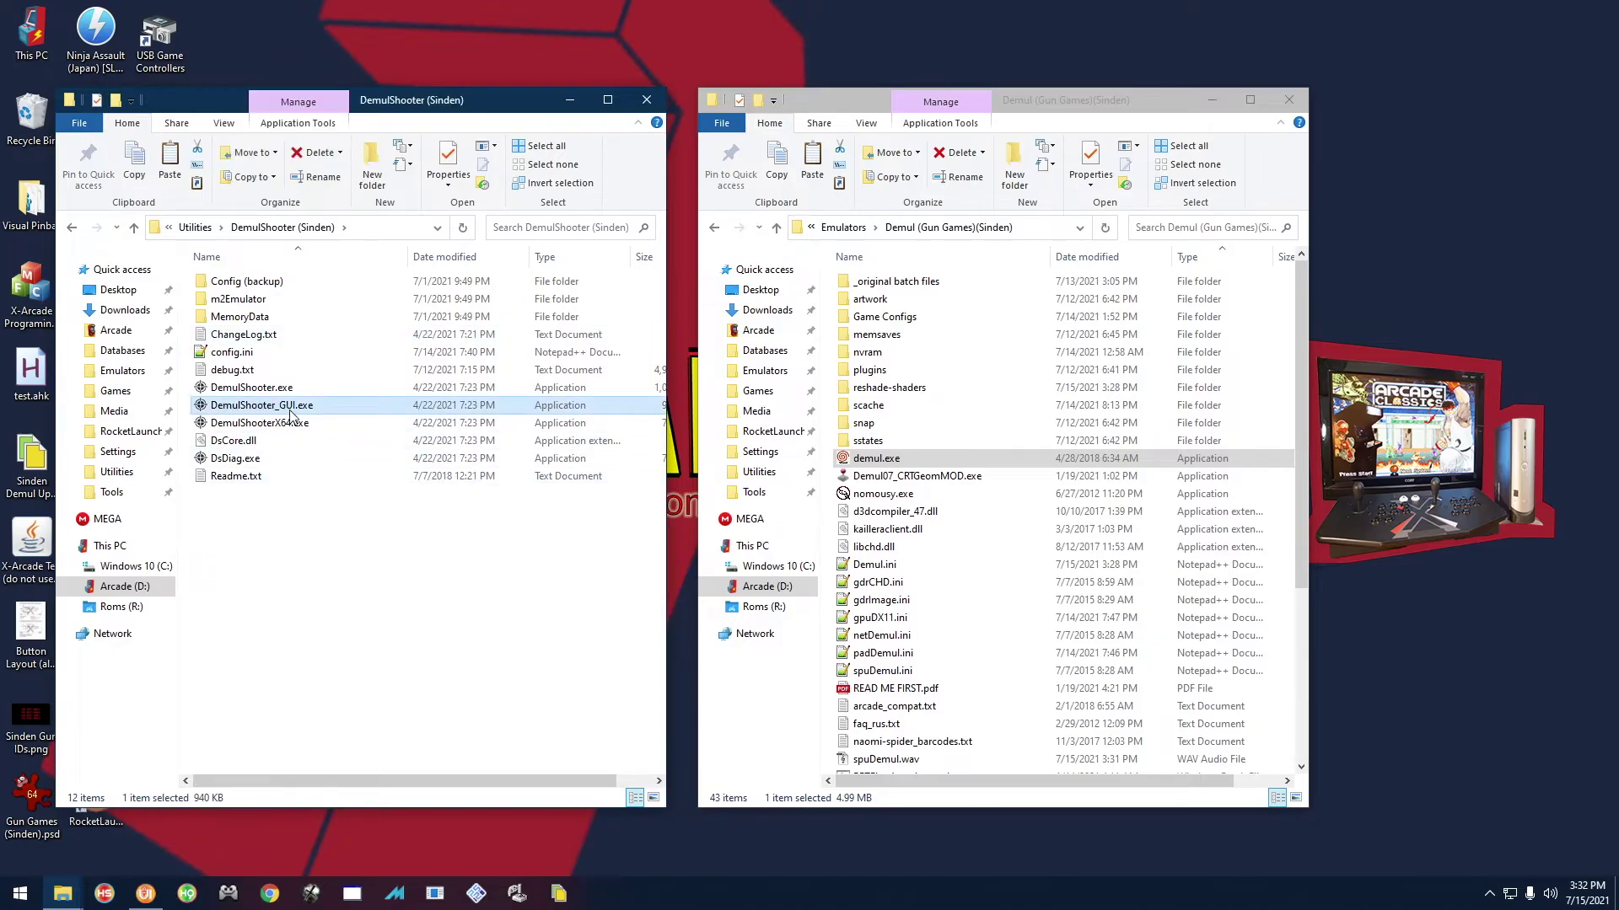
pyautogui.doubleClick(301, 404)
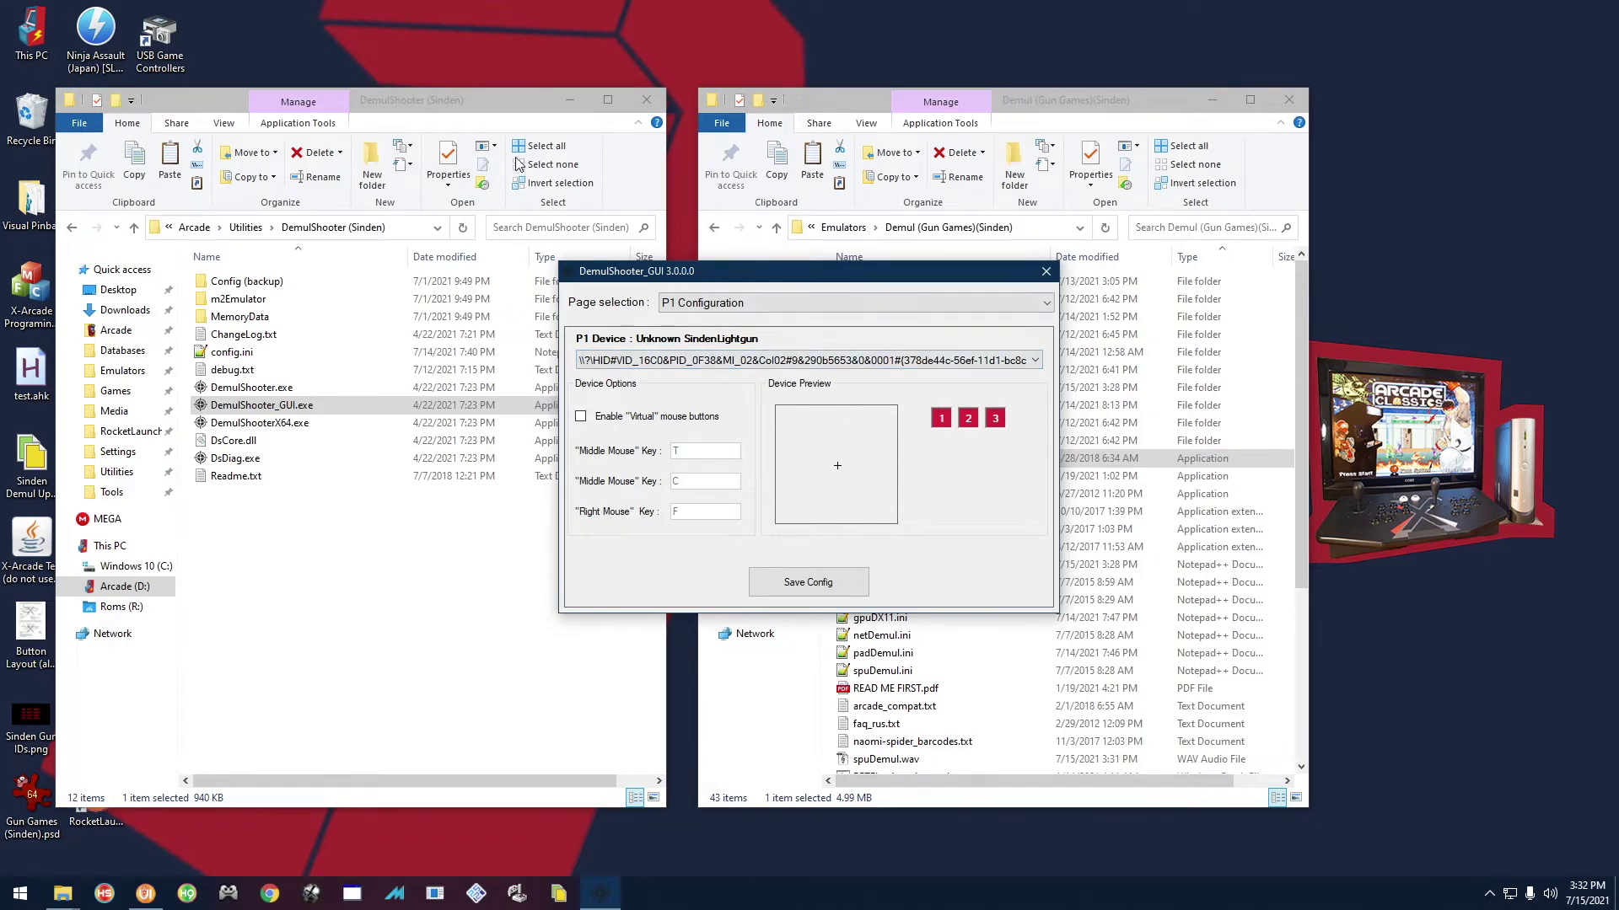
# Step: Rearrange the DemulShooter folder and configuration windows and check the device assigned in P1 Configuration
pyautogui.moveTo(506, 99); pyautogui.dragTo(701, 95)
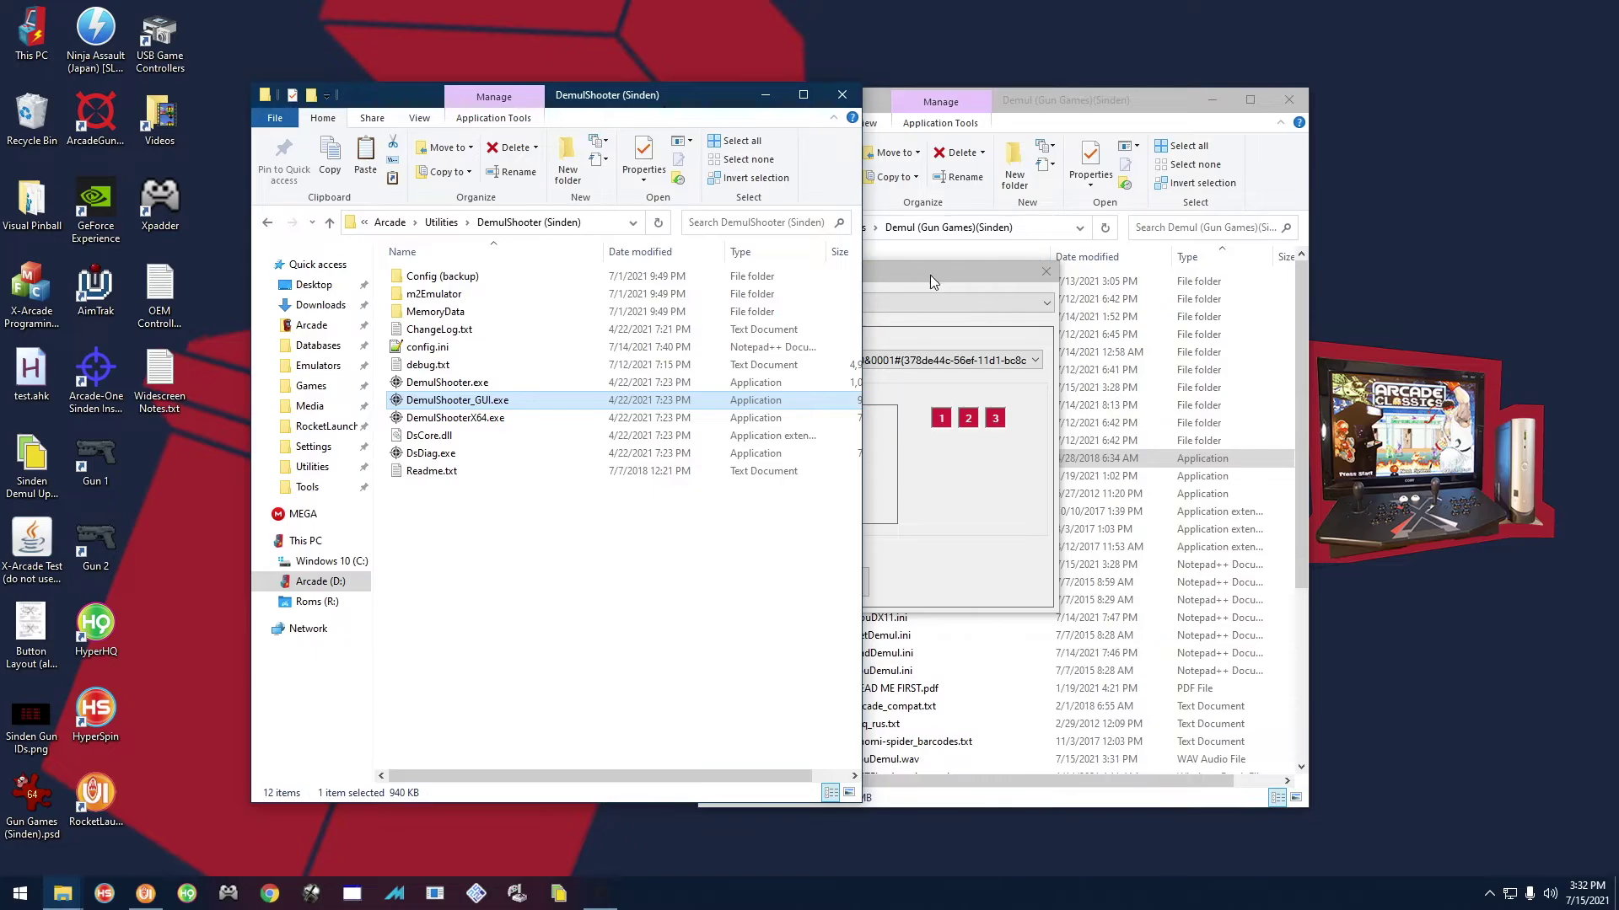
pyautogui.moveTo(929, 275); pyautogui.dragTo(945, 366)
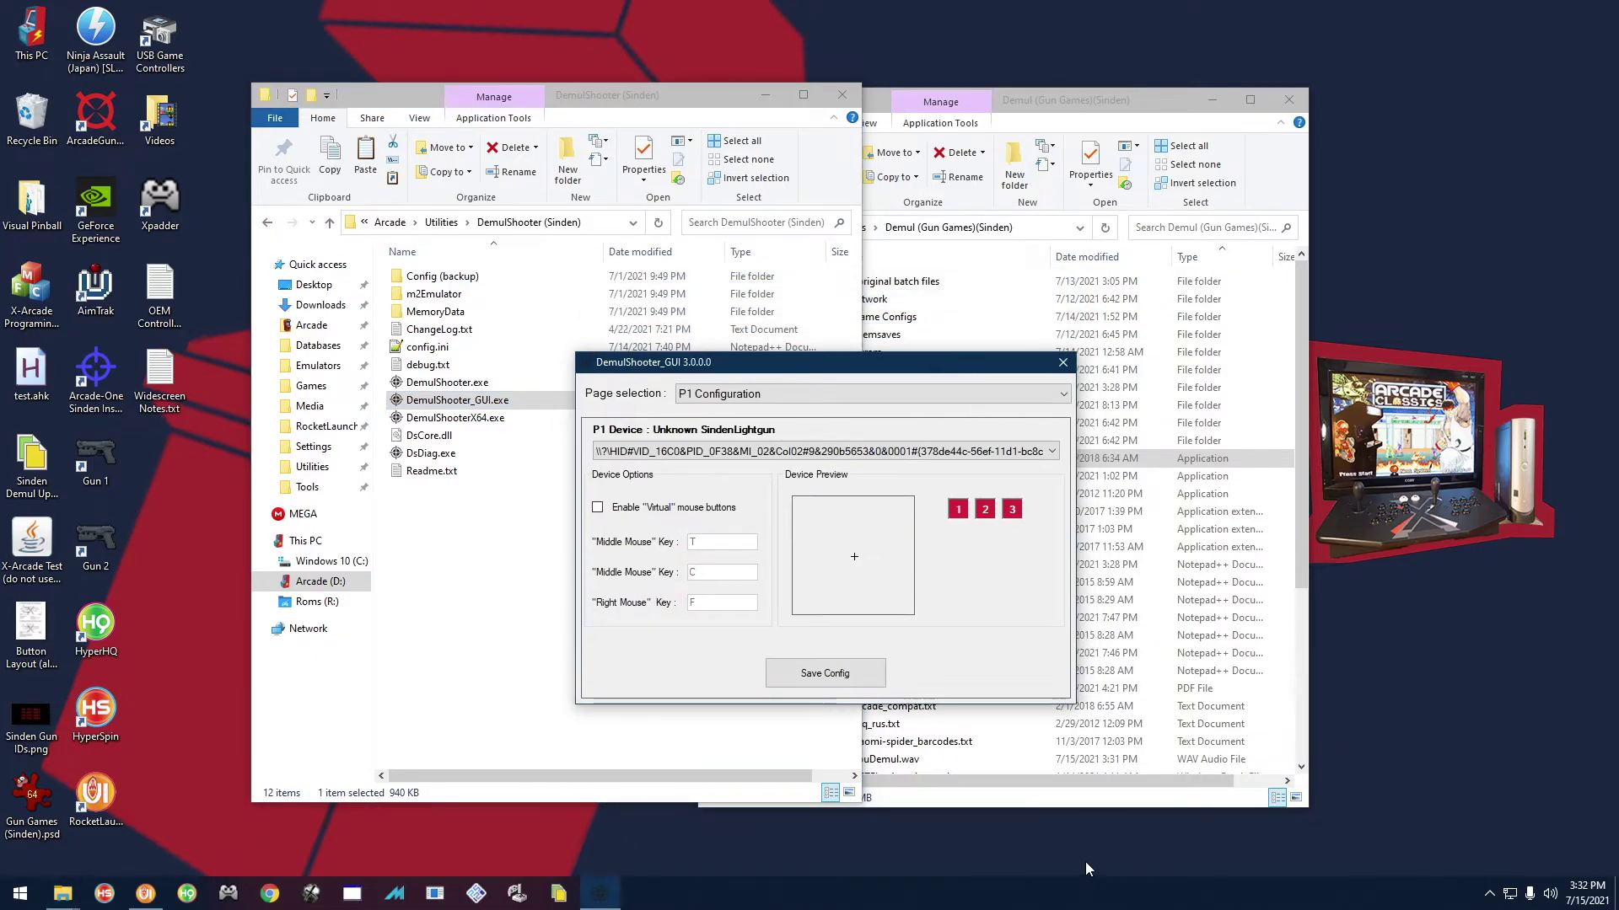
pyautogui.click(108, 415)
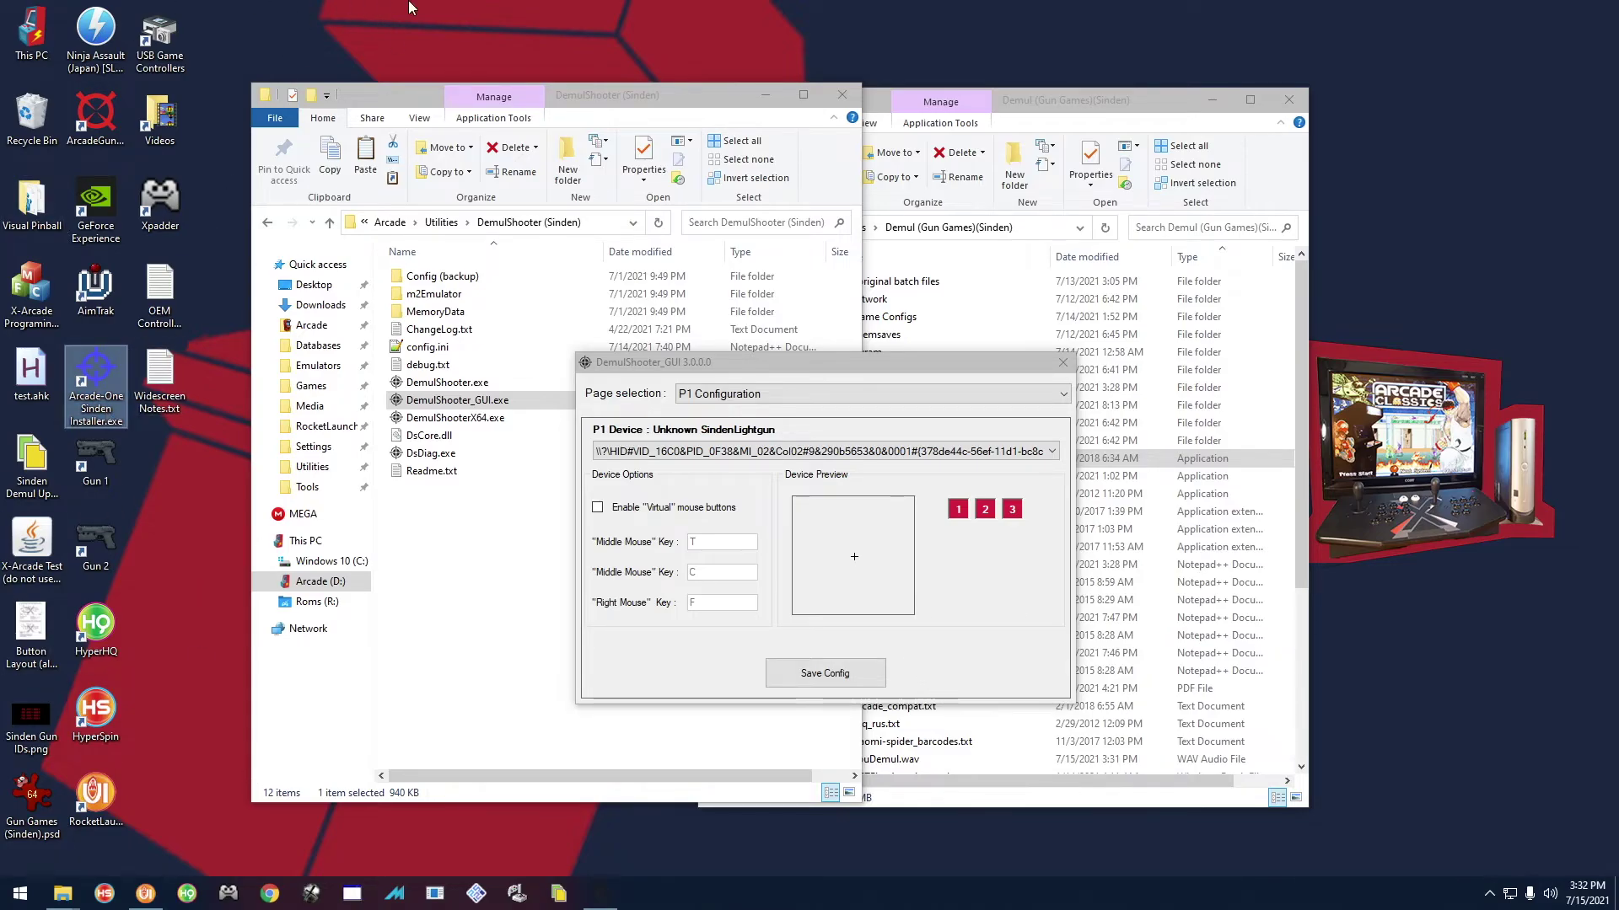
pyautogui.moveTo(665, 364); pyautogui.dragTo(528, 286)
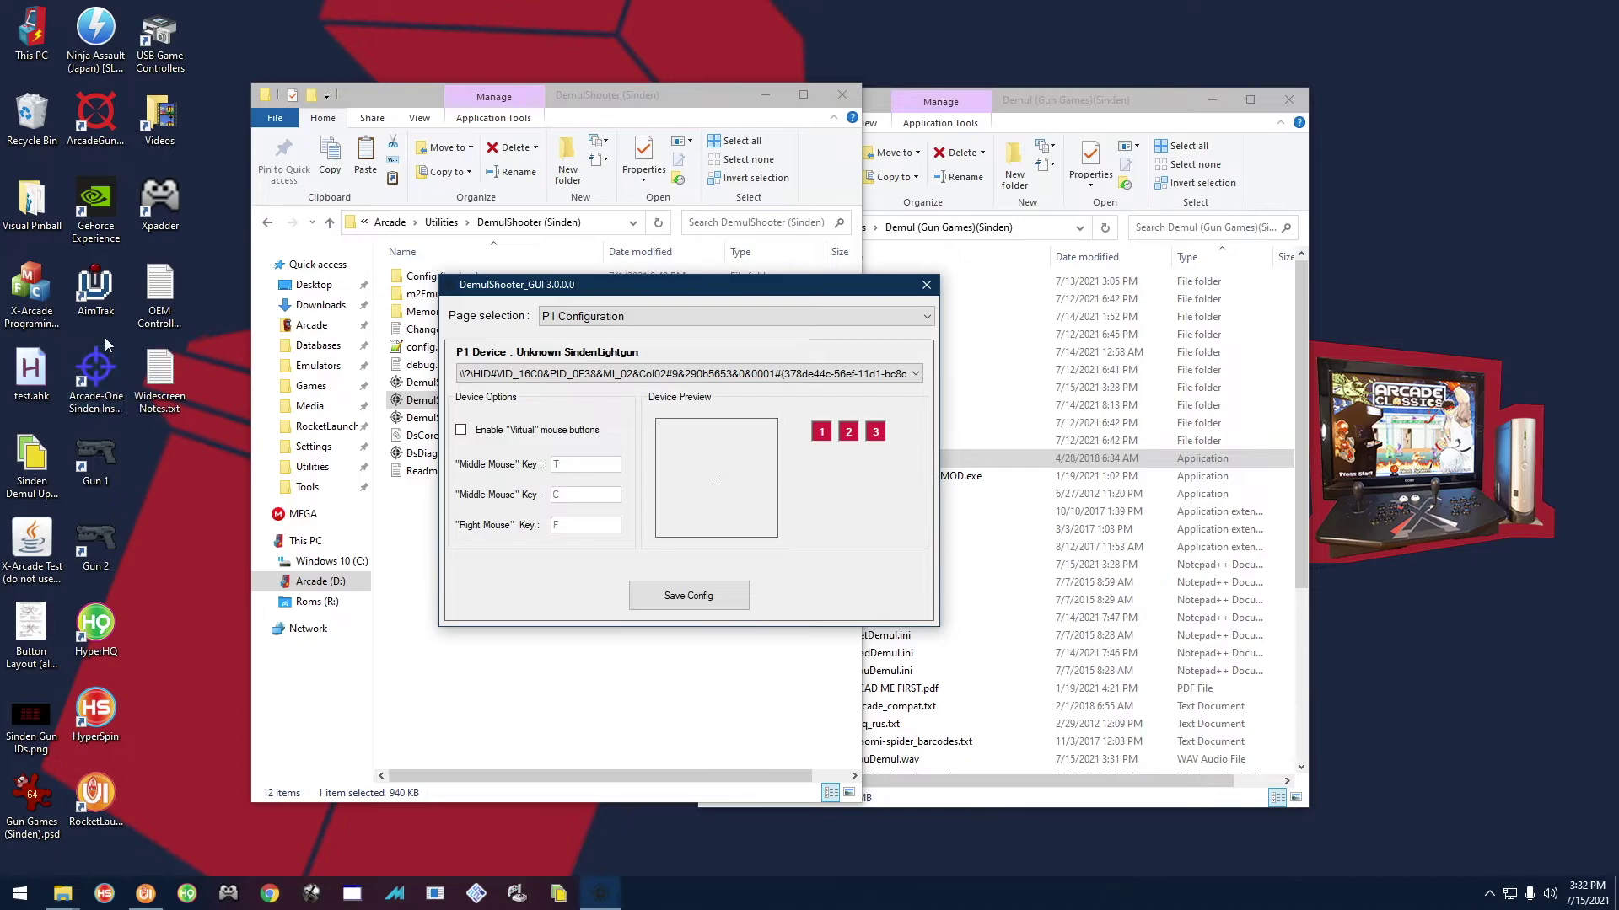
pyautogui.moveTo(665, 289); pyautogui.dragTo(671, 311)
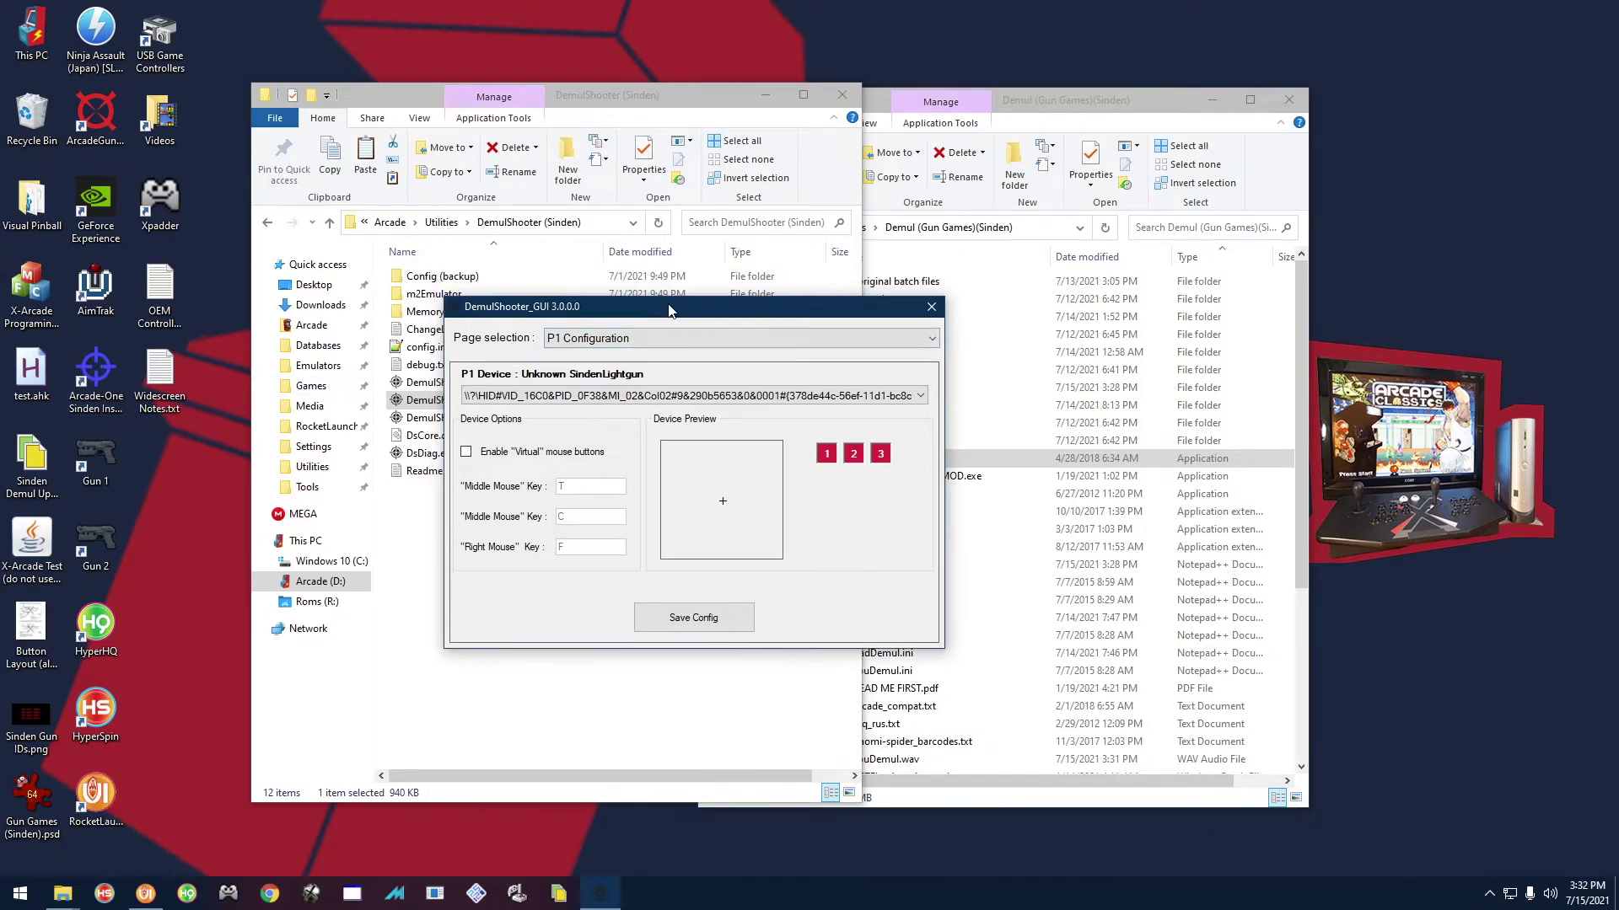
pyautogui.click(630, 393)
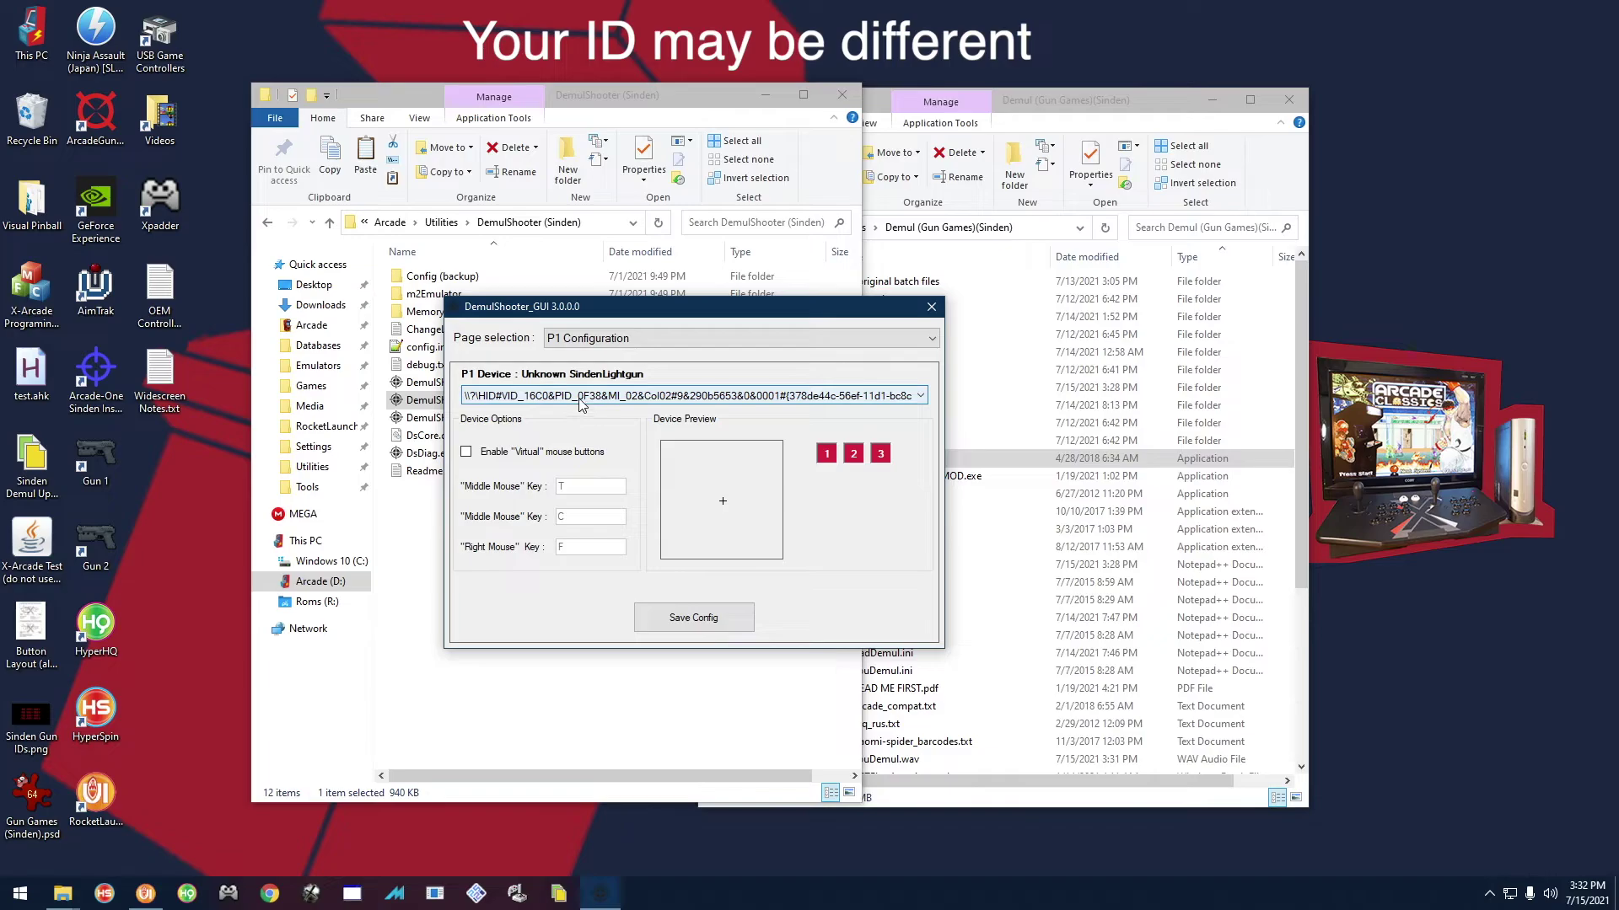
# Step: Set the P2 Configuration device to the PID_0F38 SindenLightgun and compare it with P1 Configuration
pyautogui.click(571, 340)
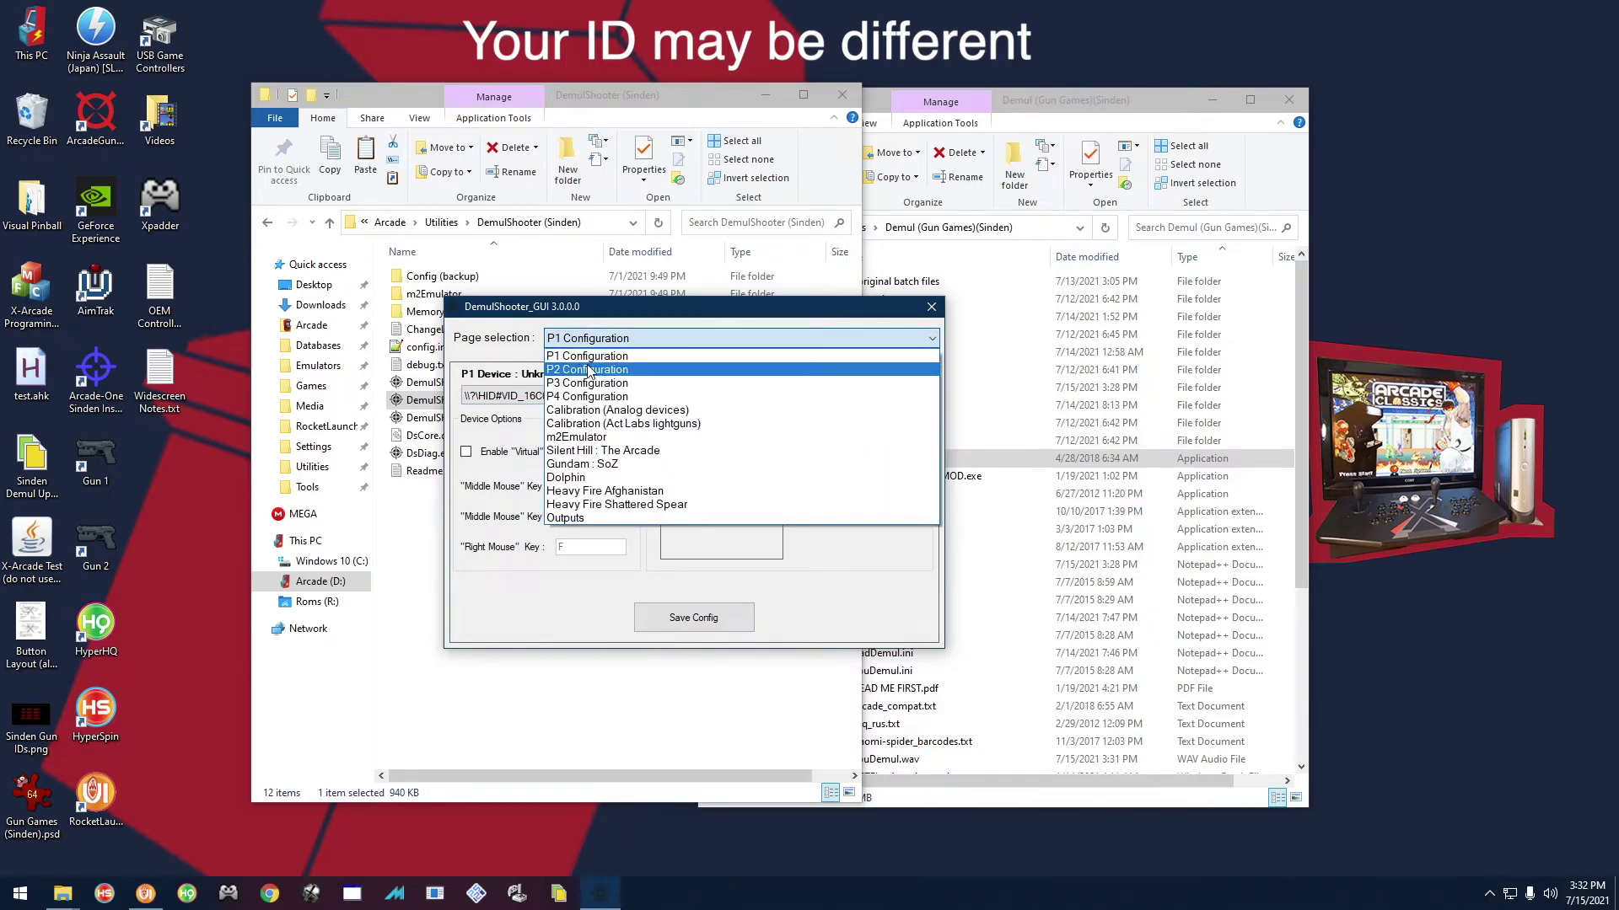
pyautogui.click(587, 369)
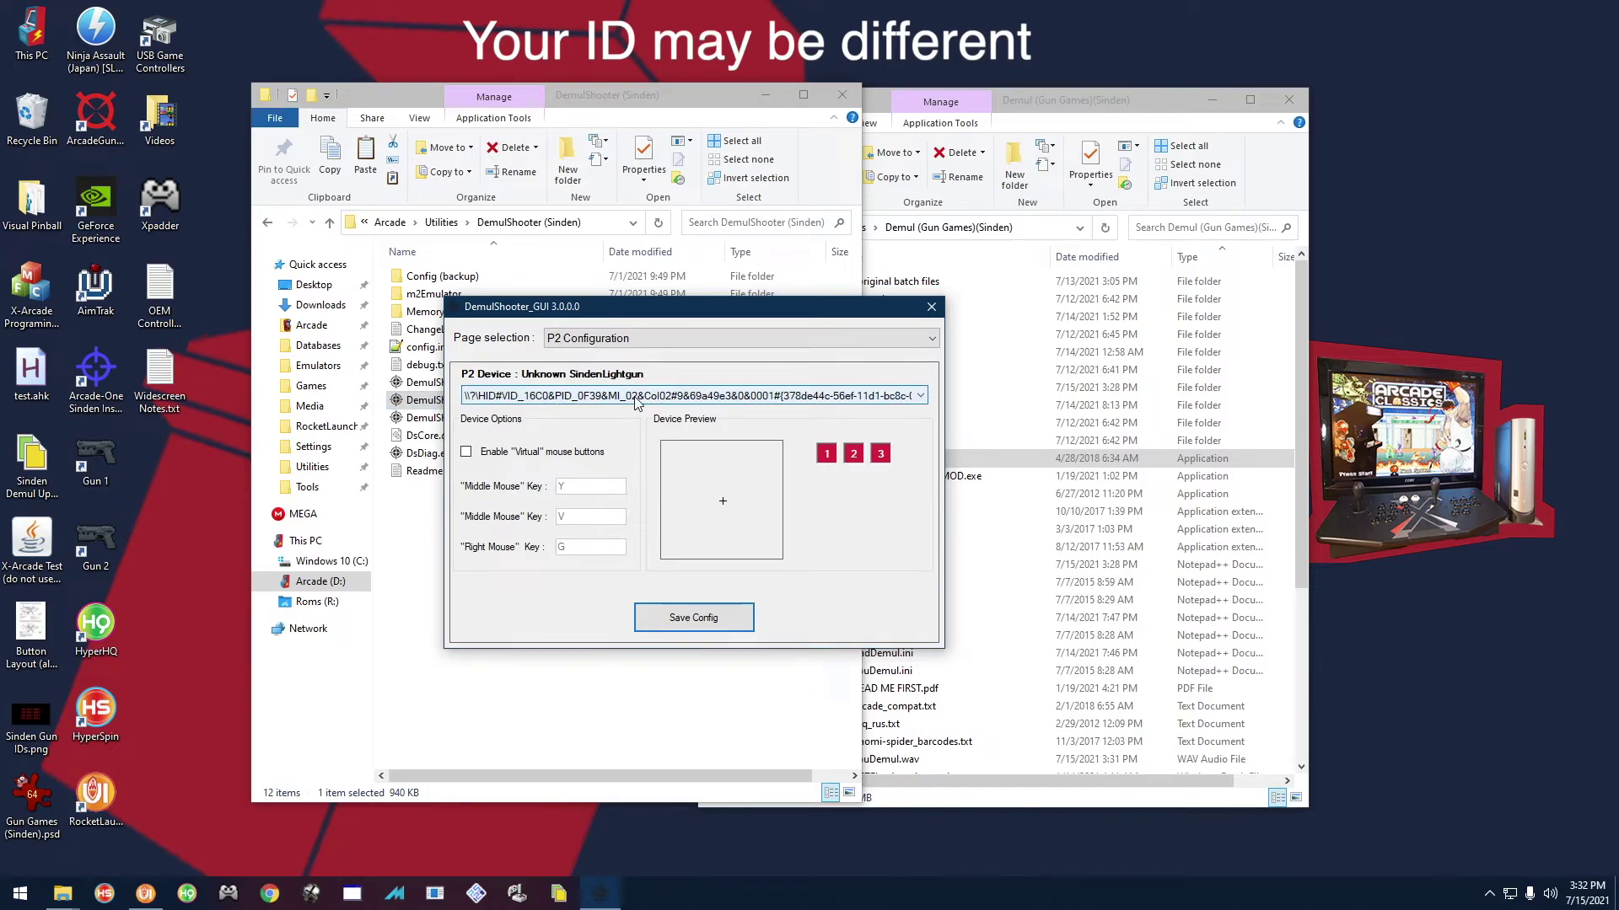
pyautogui.click(592, 394)
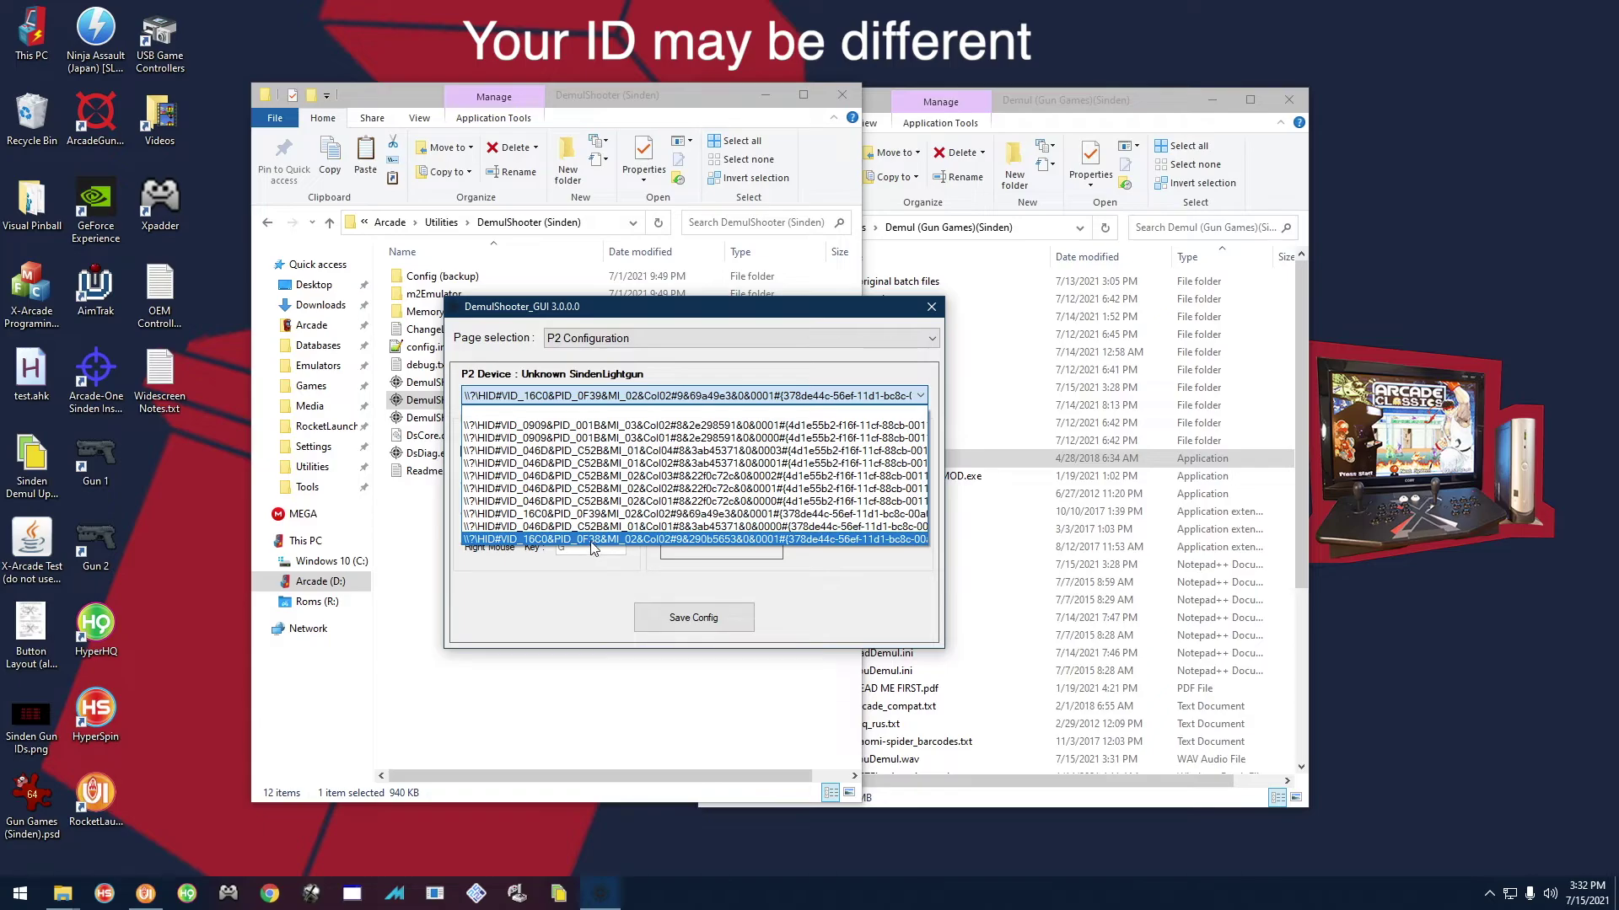
pyautogui.click(593, 539)
pyautogui.click(593, 338)
pyautogui.click(593, 355)
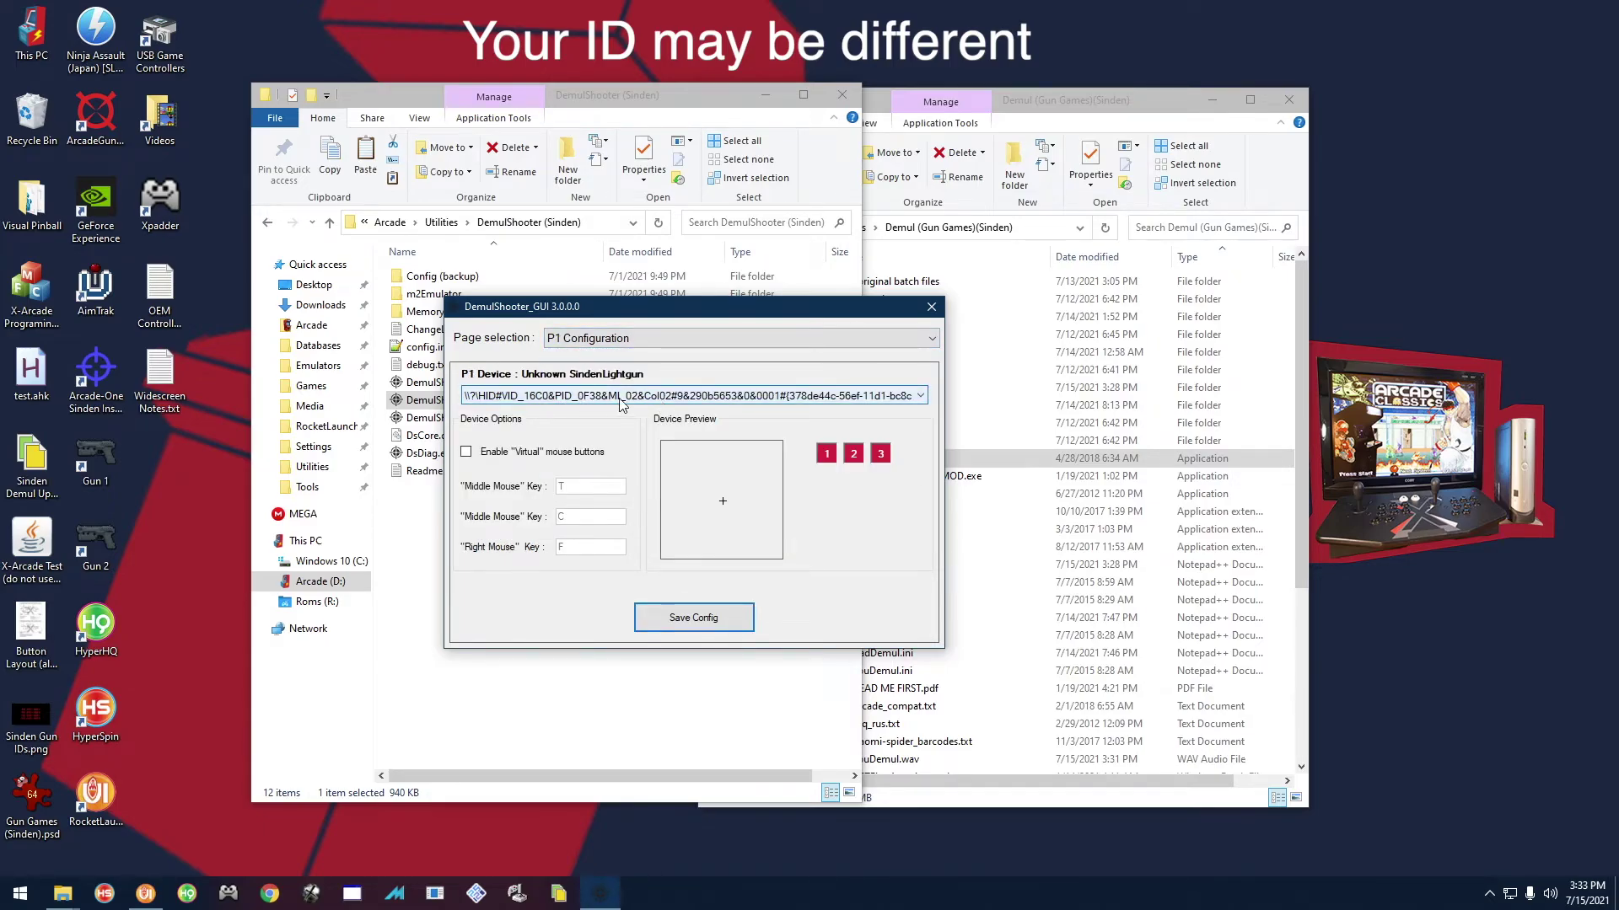
pyautogui.click(593, 338)
pyautogui.click(594, 369)
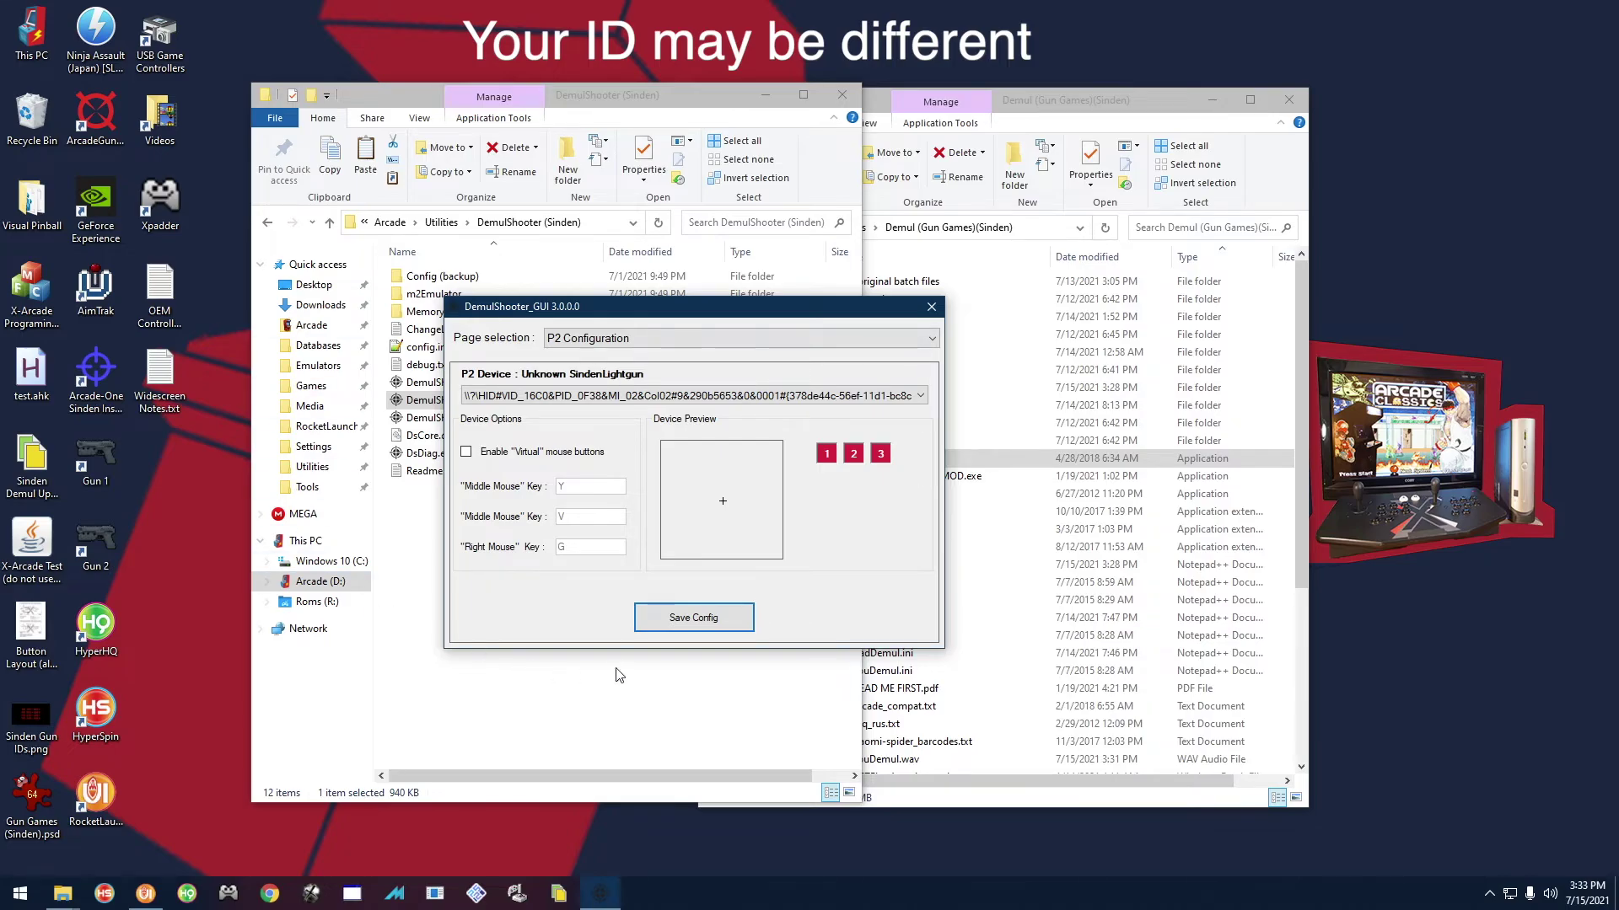
# Step: Save the DemulShooter configuration and close its configuration window
pyautogui.click(674, 628)
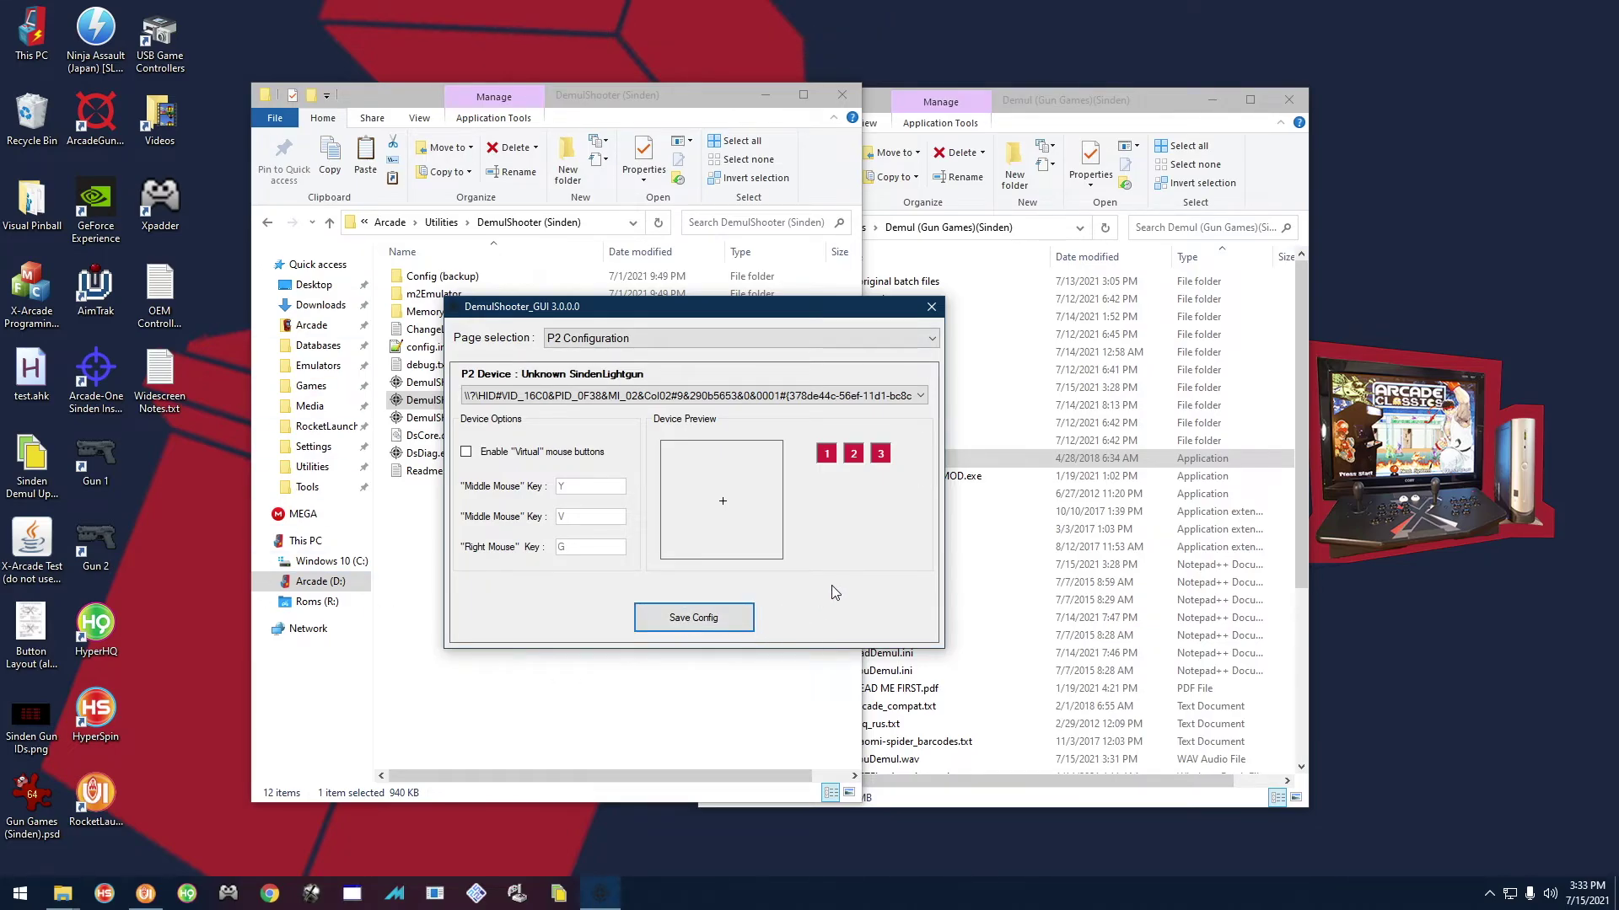
pyautogui.click(666, 622)
pyautogui.click(824, 495)
pyautogui.moveTo(838, 315); pyautogui.dragTo(779, 330)
pyautogui.click(871, 322)
pyautogui.click(604, 643)
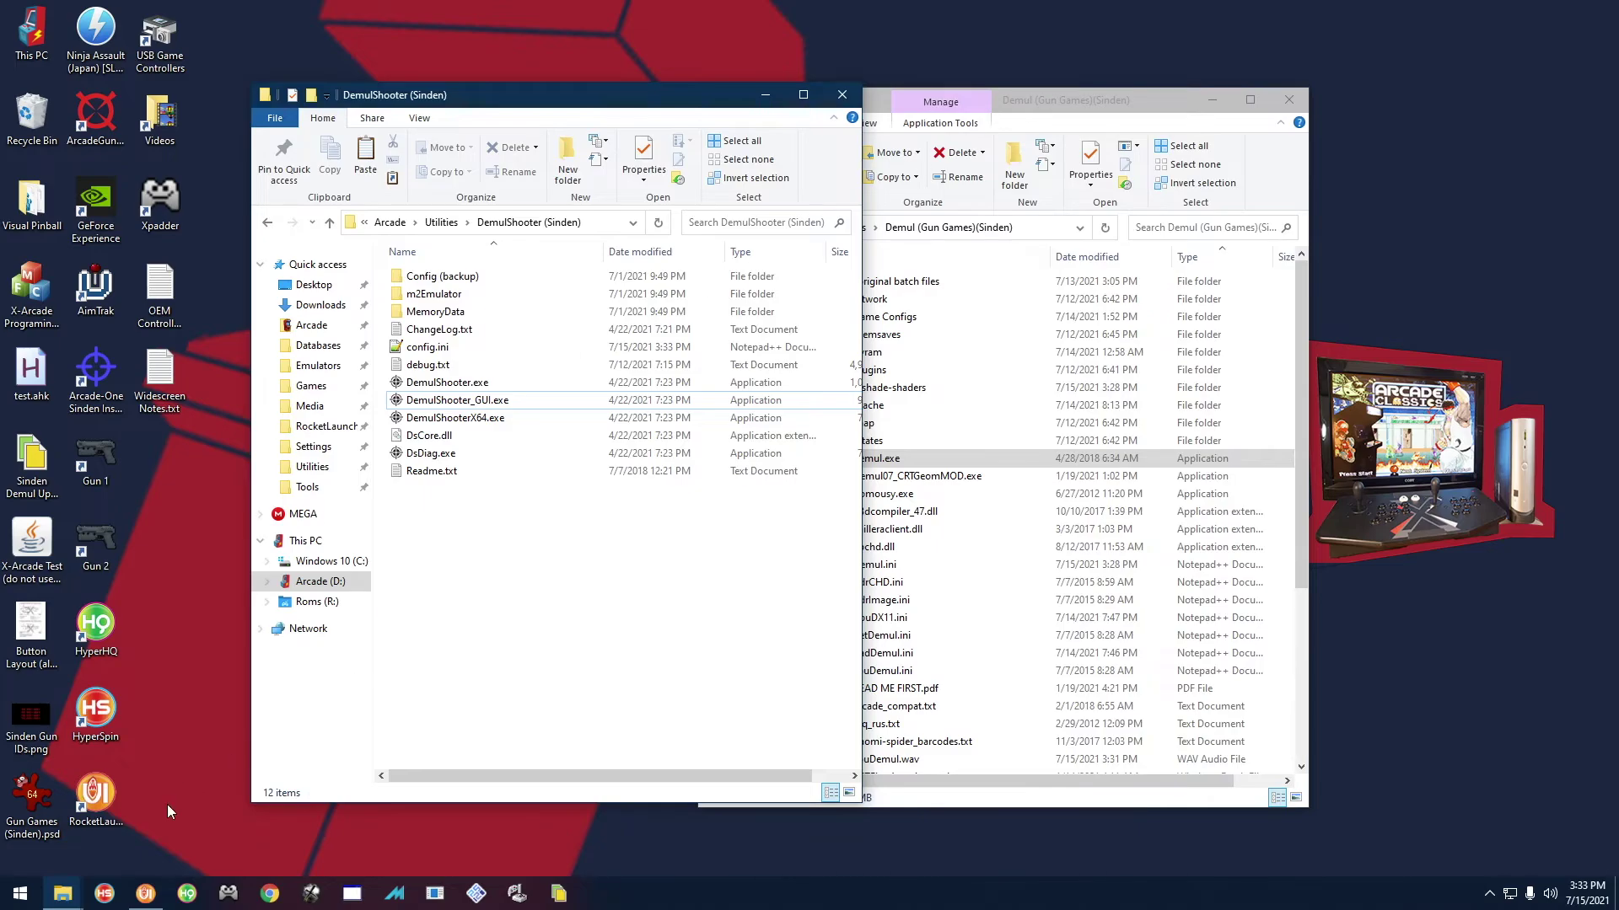
# Step: Switch to RocketLauncherUI, launch sprtshot from the Gun Games (Sinden) alternate emulators list and enter its System Menu
pyautogui.click(143, 893)
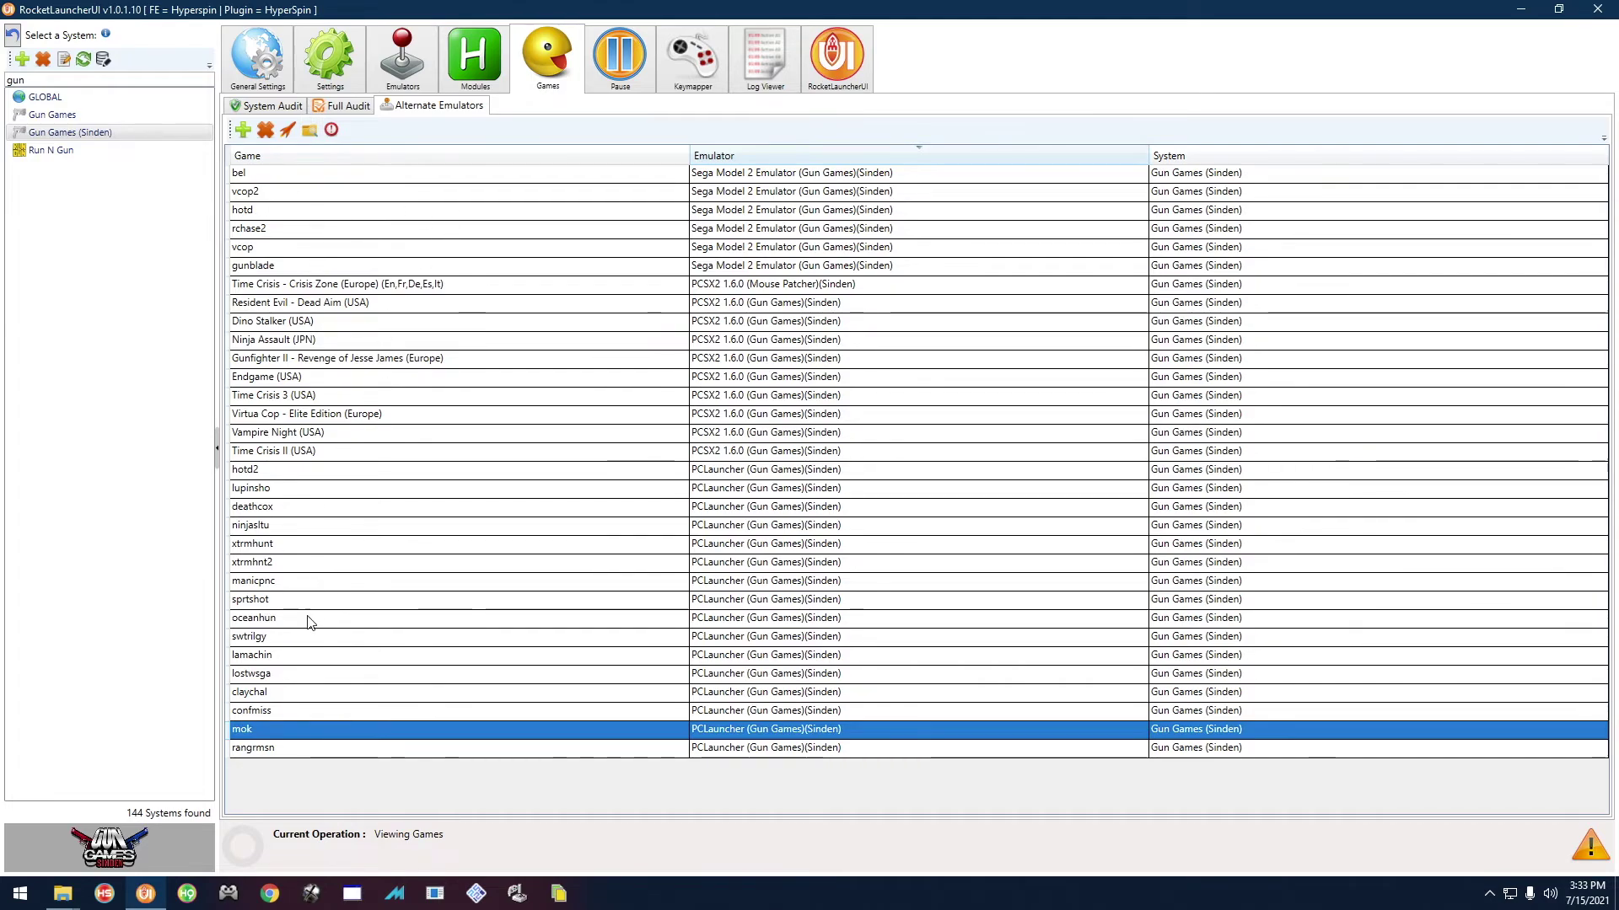
pyautogui.click(245, 602)
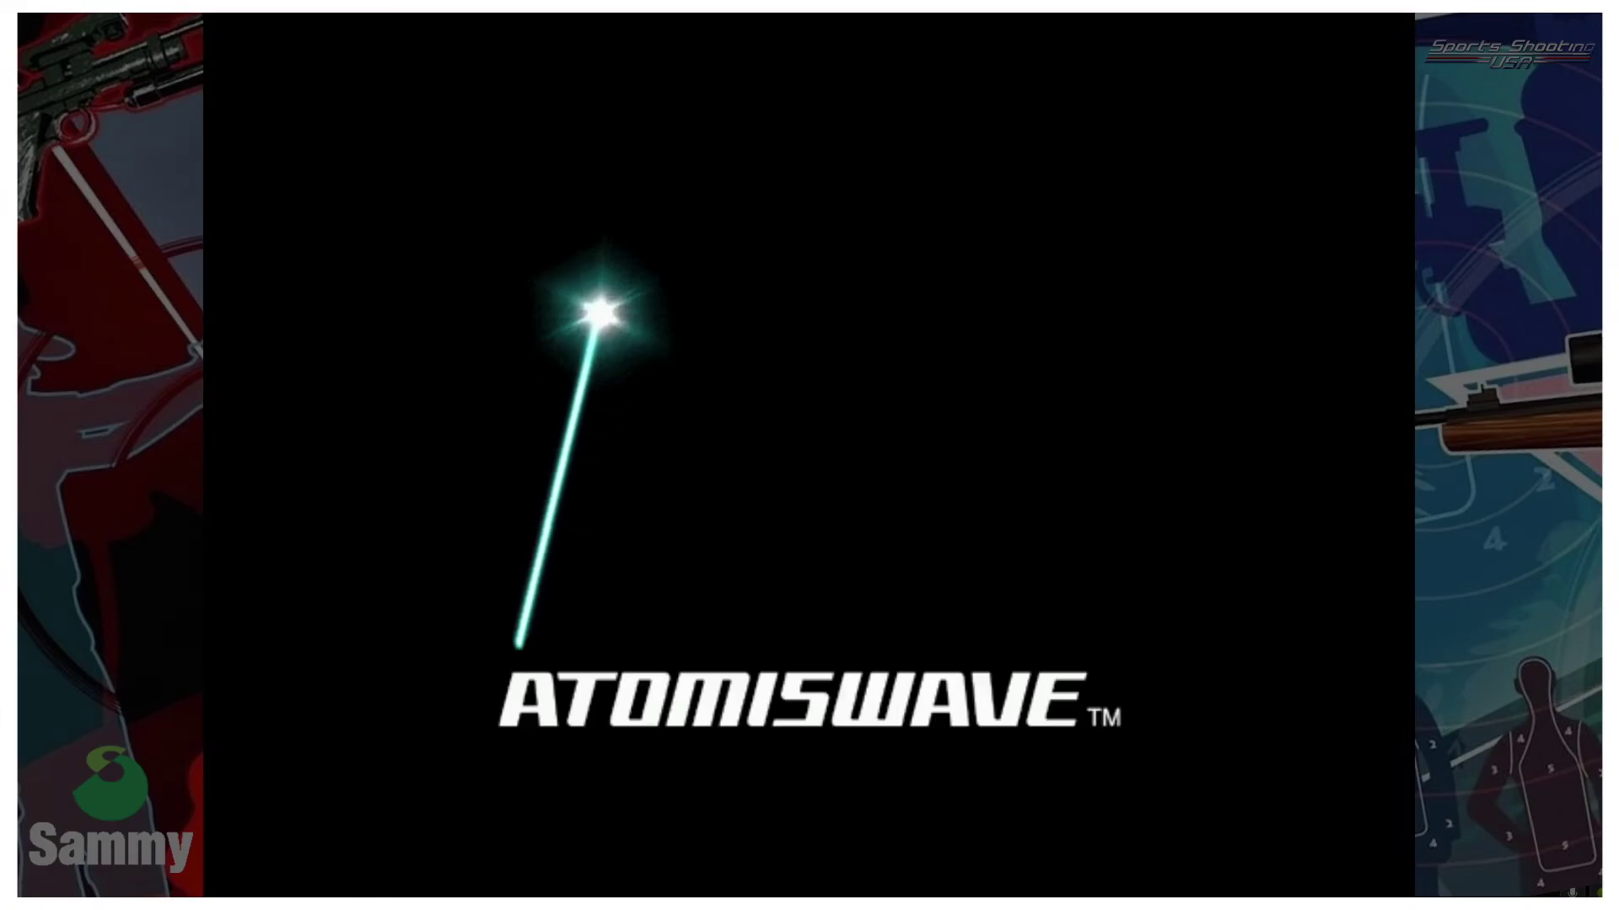
pyautogui.press('F2')
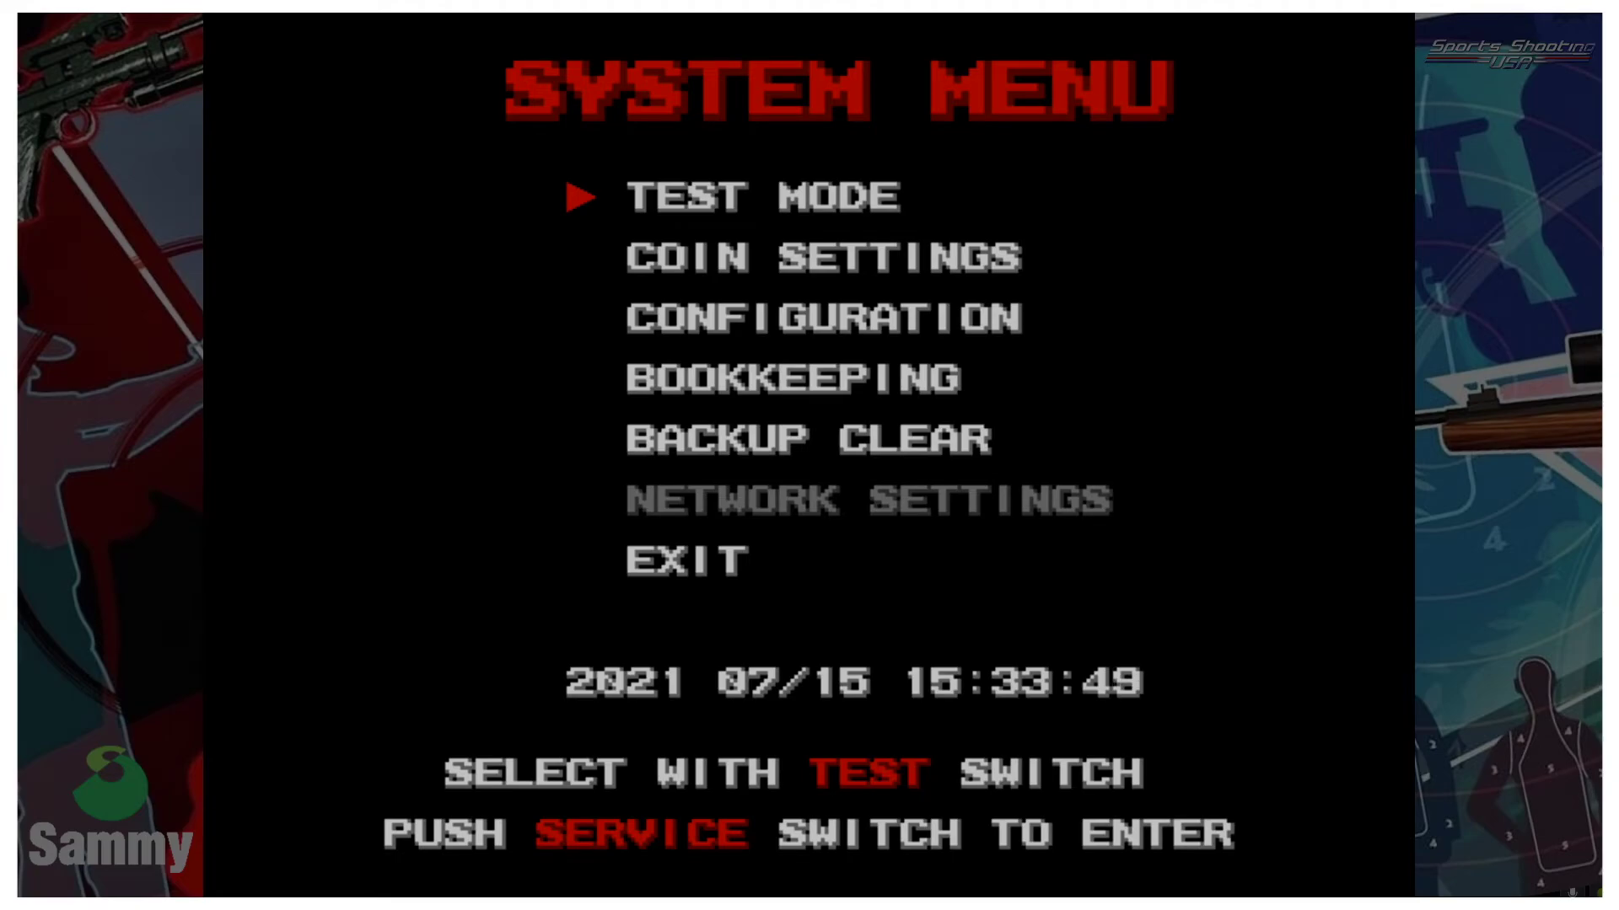
# Step: Cycle through the Sports Shooting USA System Menu entries and enter Test Mode
pyautogui.press('F2')
pyautogui.press('F2')
pyautogui.press('F2')
pyautogui.press('F2')
pyautogui.press('F2')
pyautogui.press('F2')
pyautogui.press('F2')
pyautogui.press('Return')
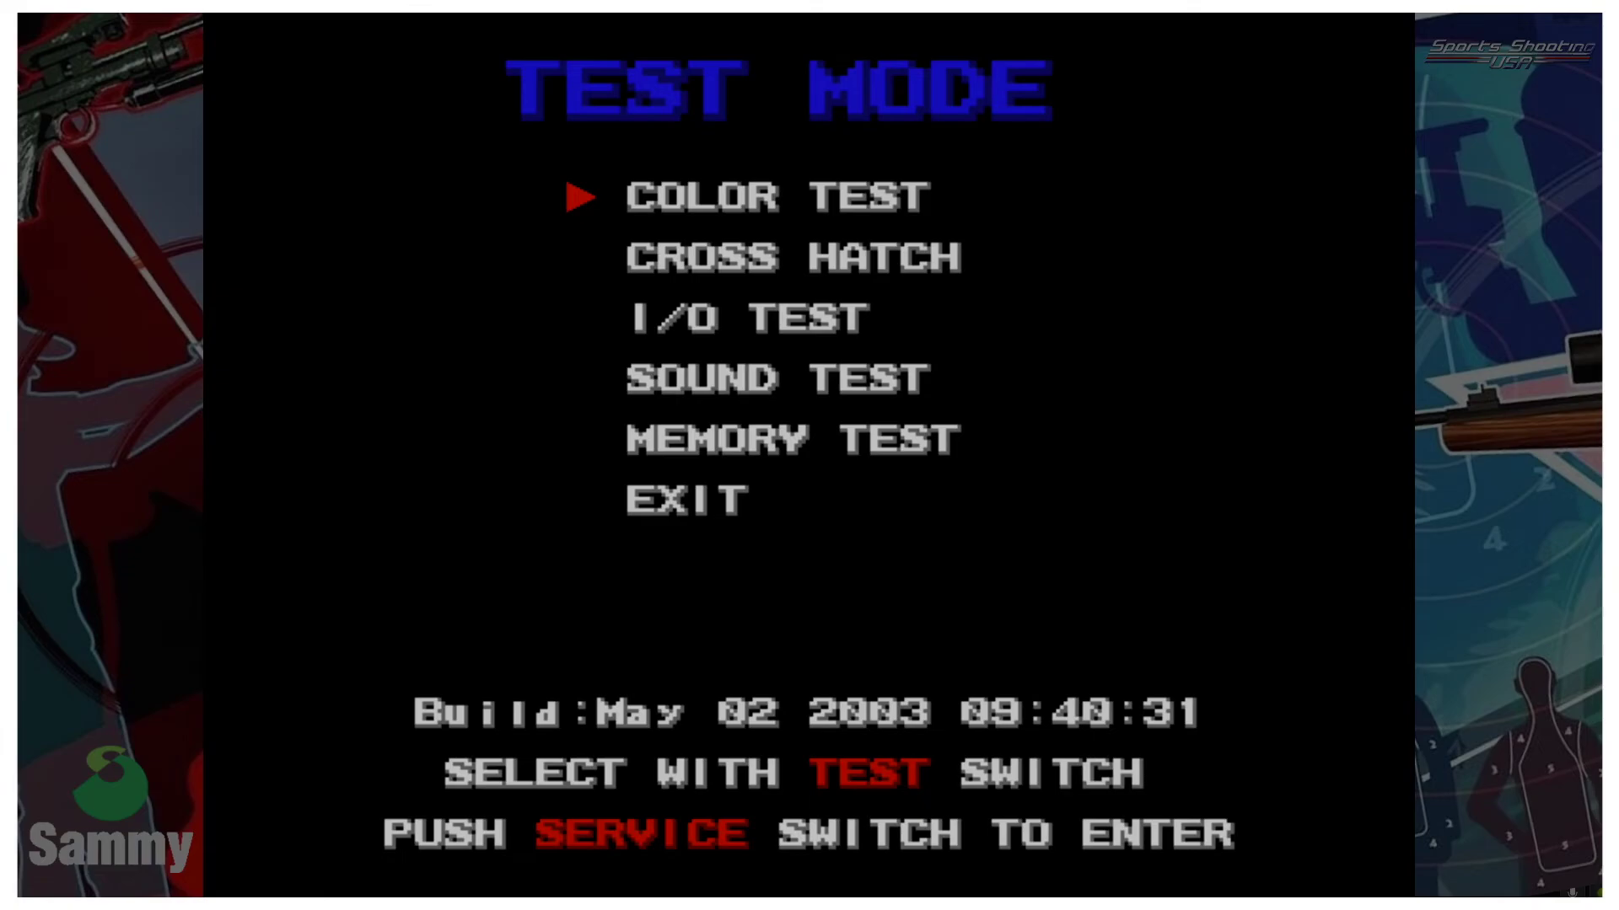
# Step: Enter the I/O Test and calibrate the 1P gun by shooting the two corner targets and the center target
pyautogui.press('Down')
pyautogui.press('Down')
pyautogui.press('Return')
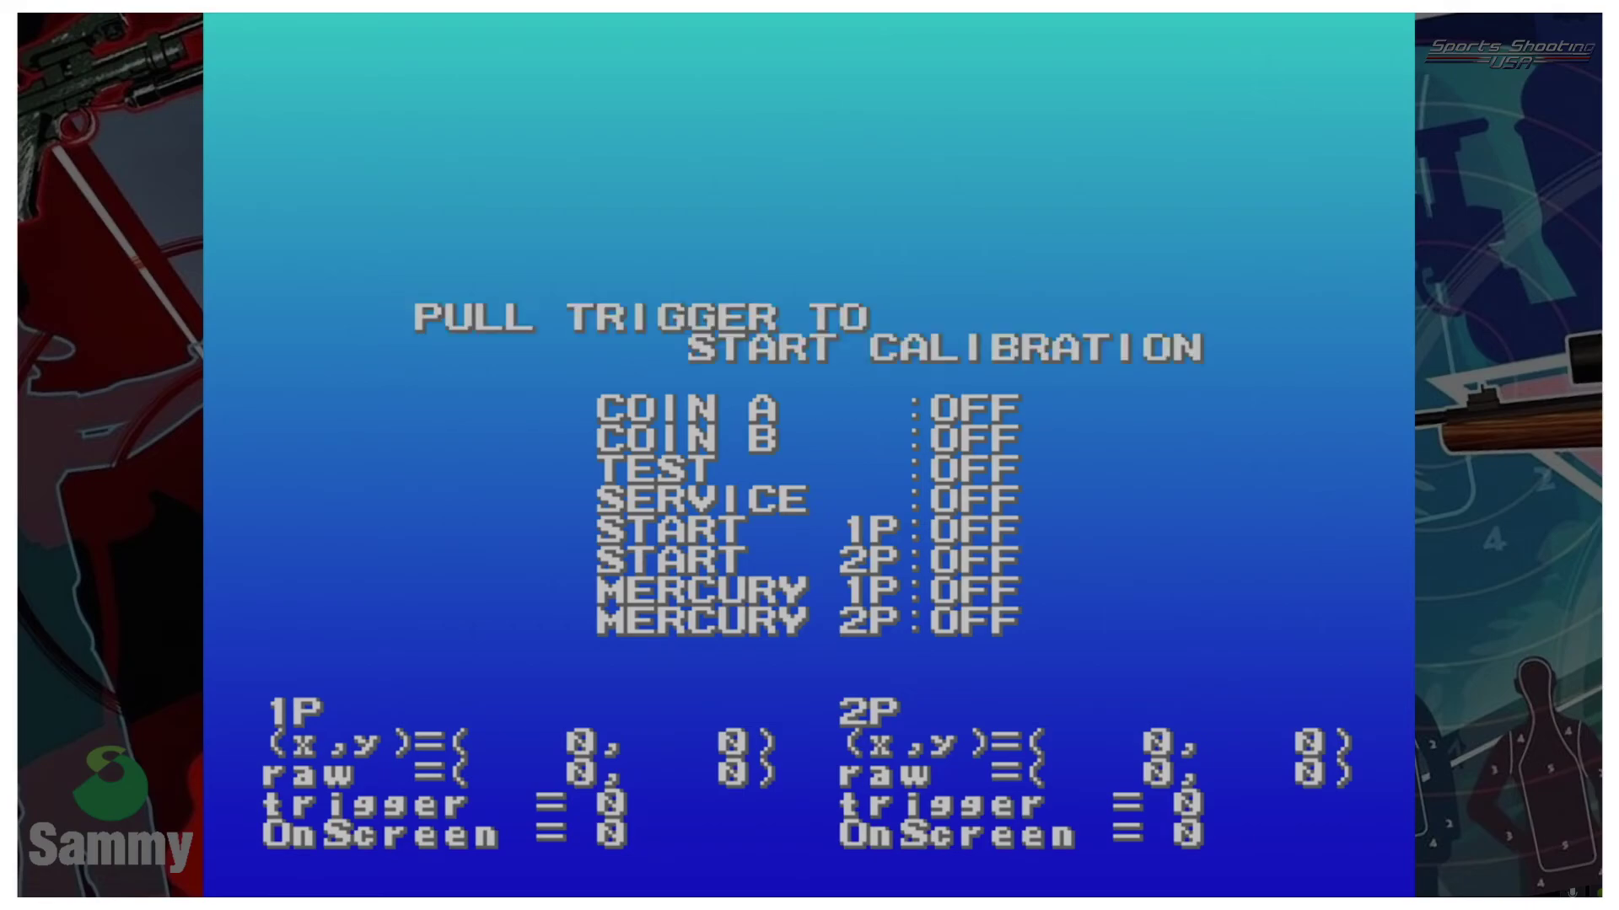
pyautogui.press('ctrl')
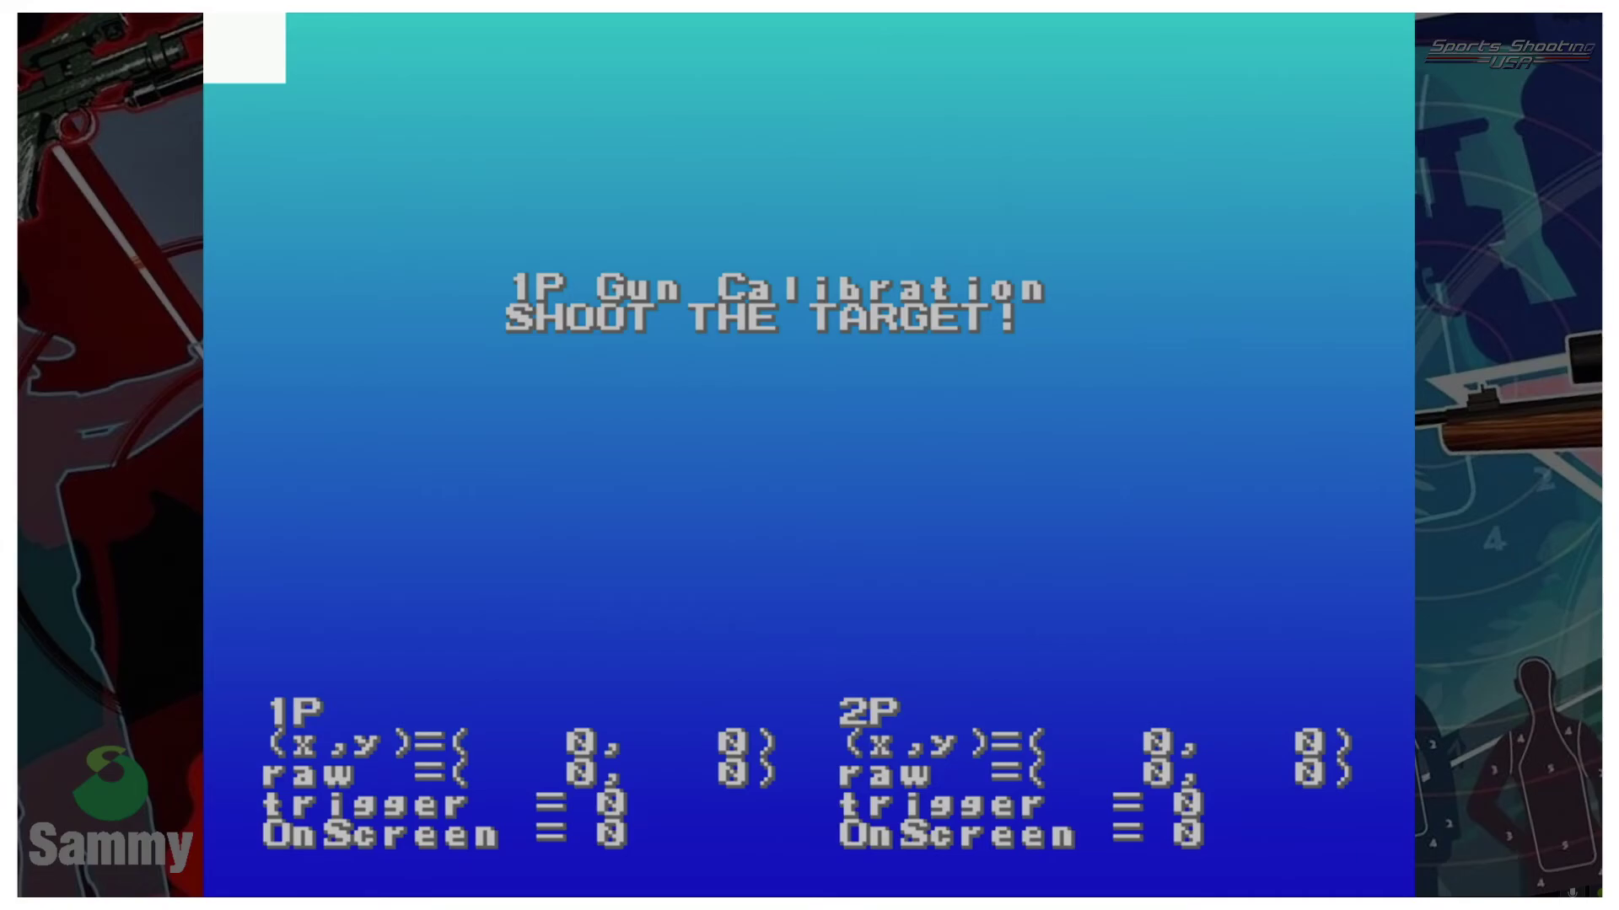
pyautogui.press('ctrl')
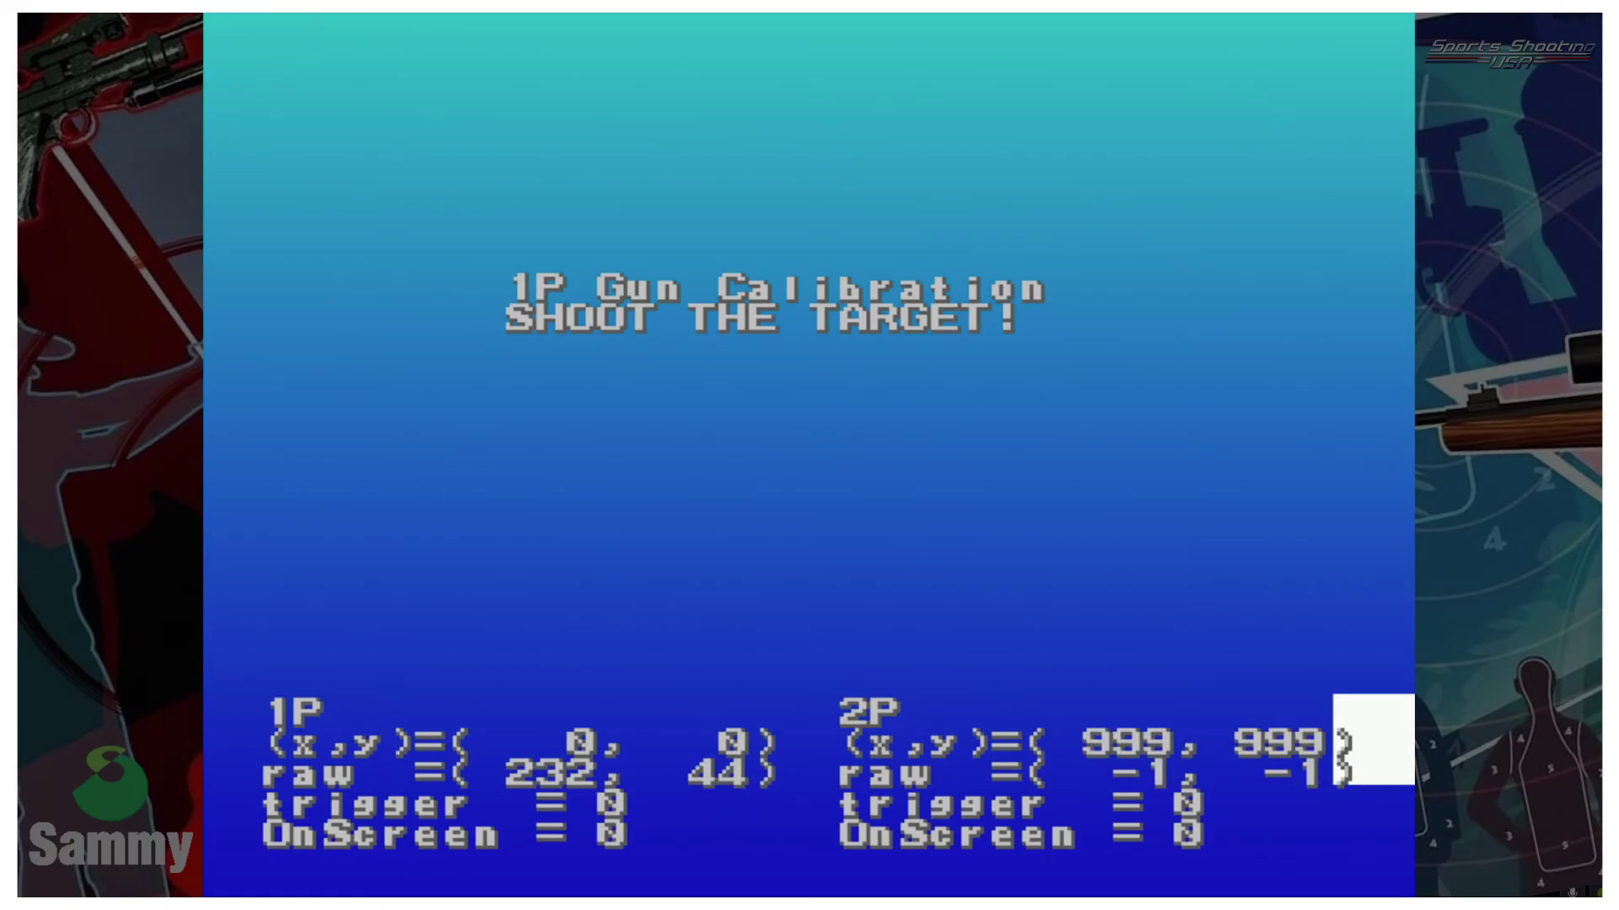
pyautogui.press('ctrl')
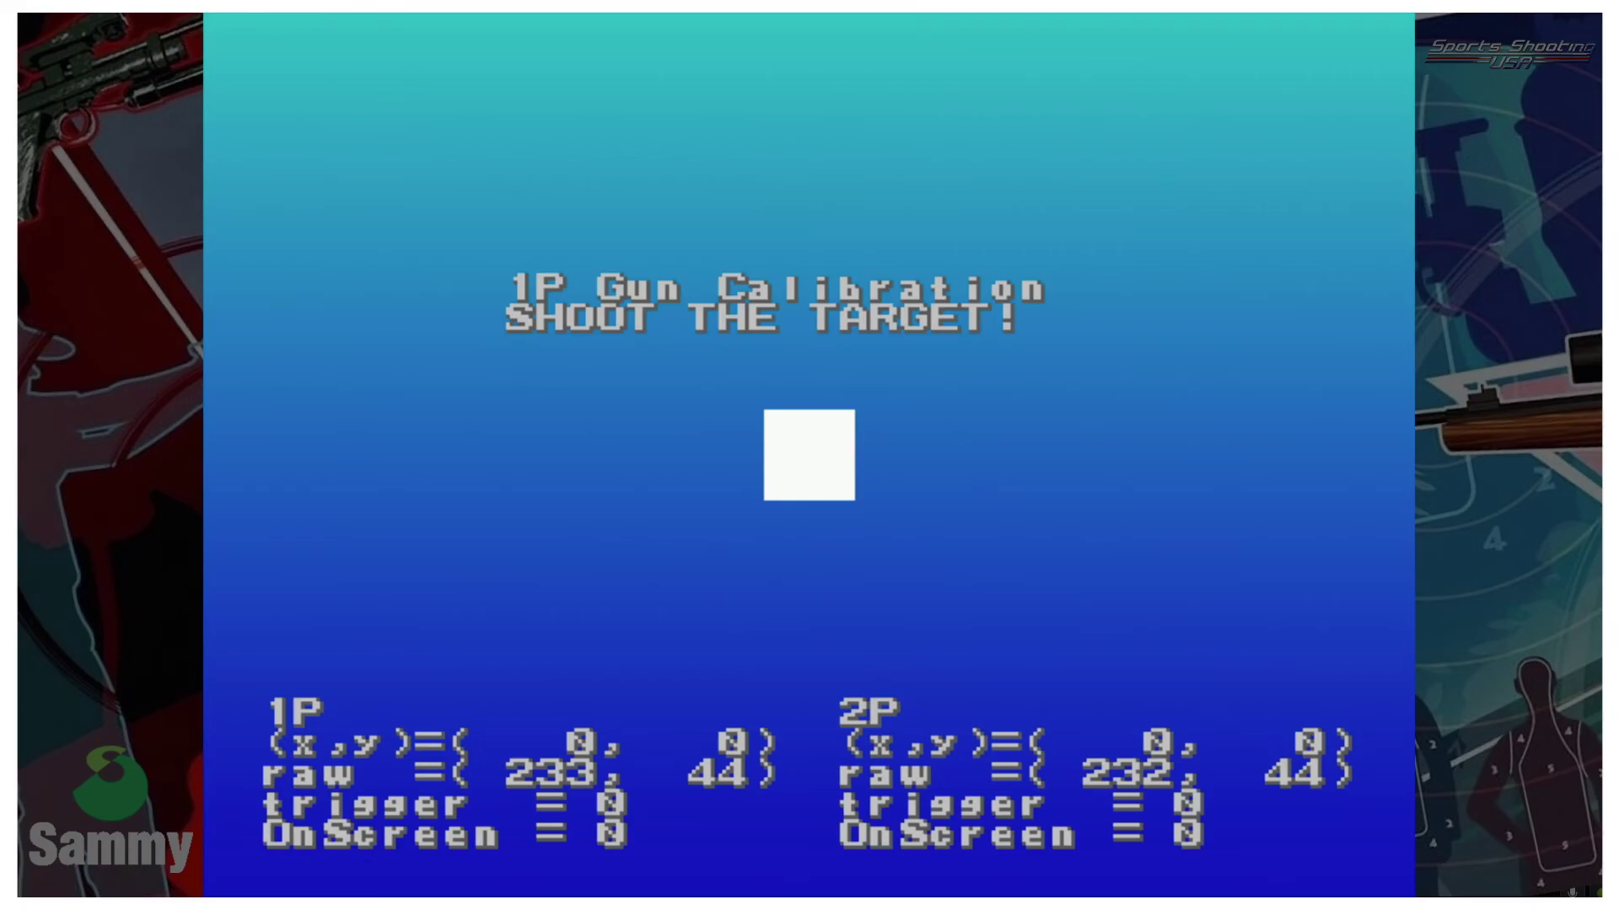
pyautogui.press('ctrl')
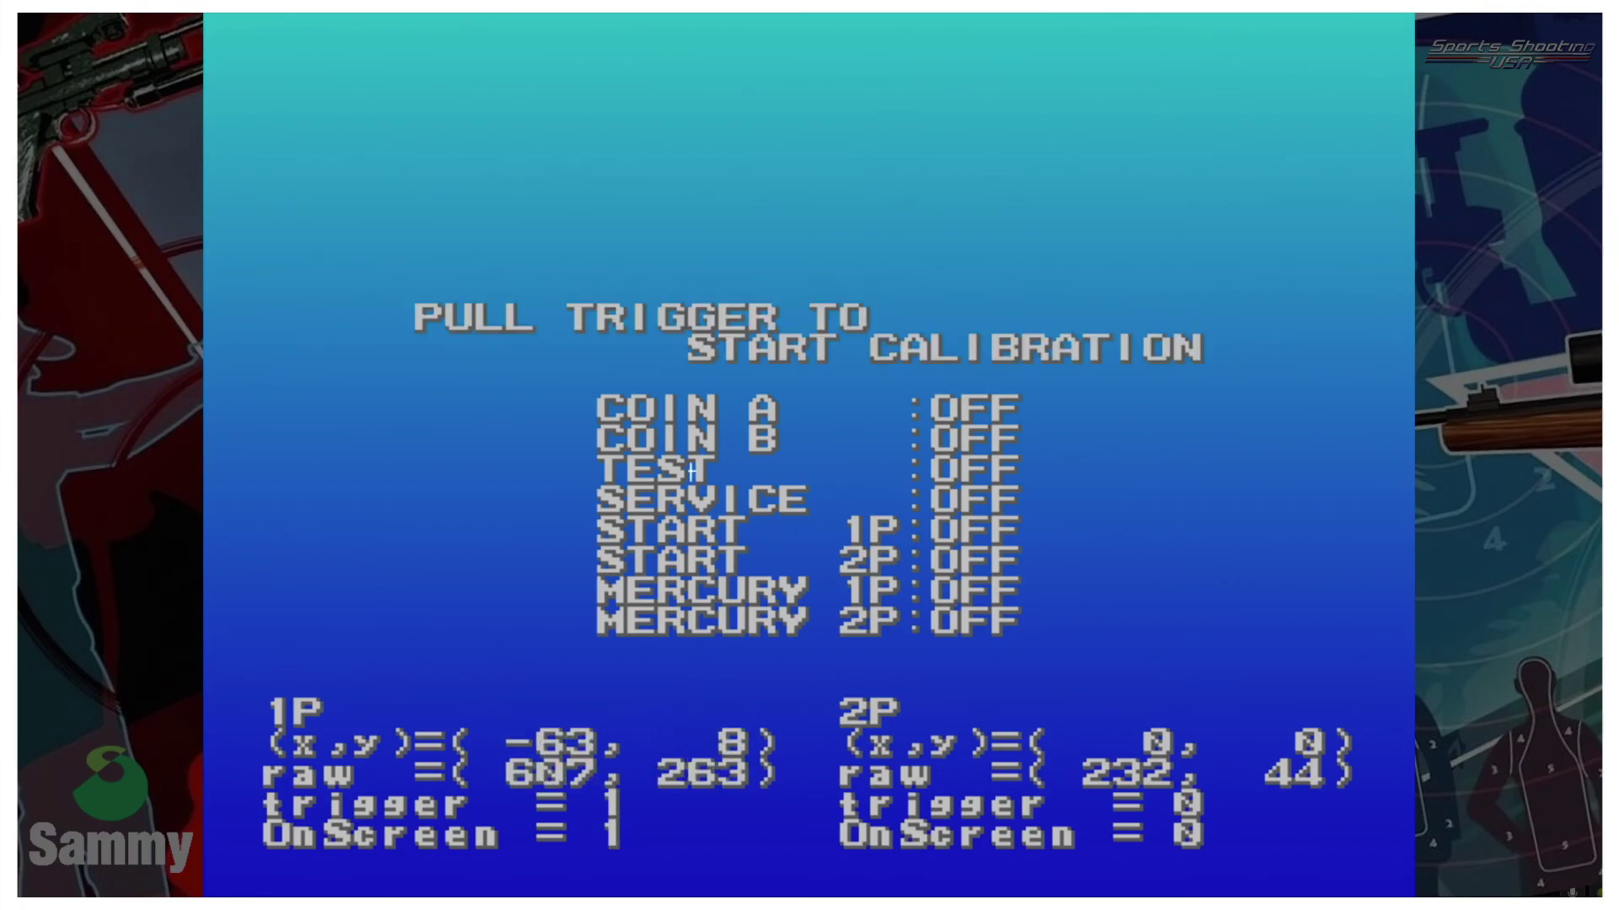
# Step: Calibrate the 2P gun by shooting its targets, and exit the I/O Test
pyautogui.press('ctrl')
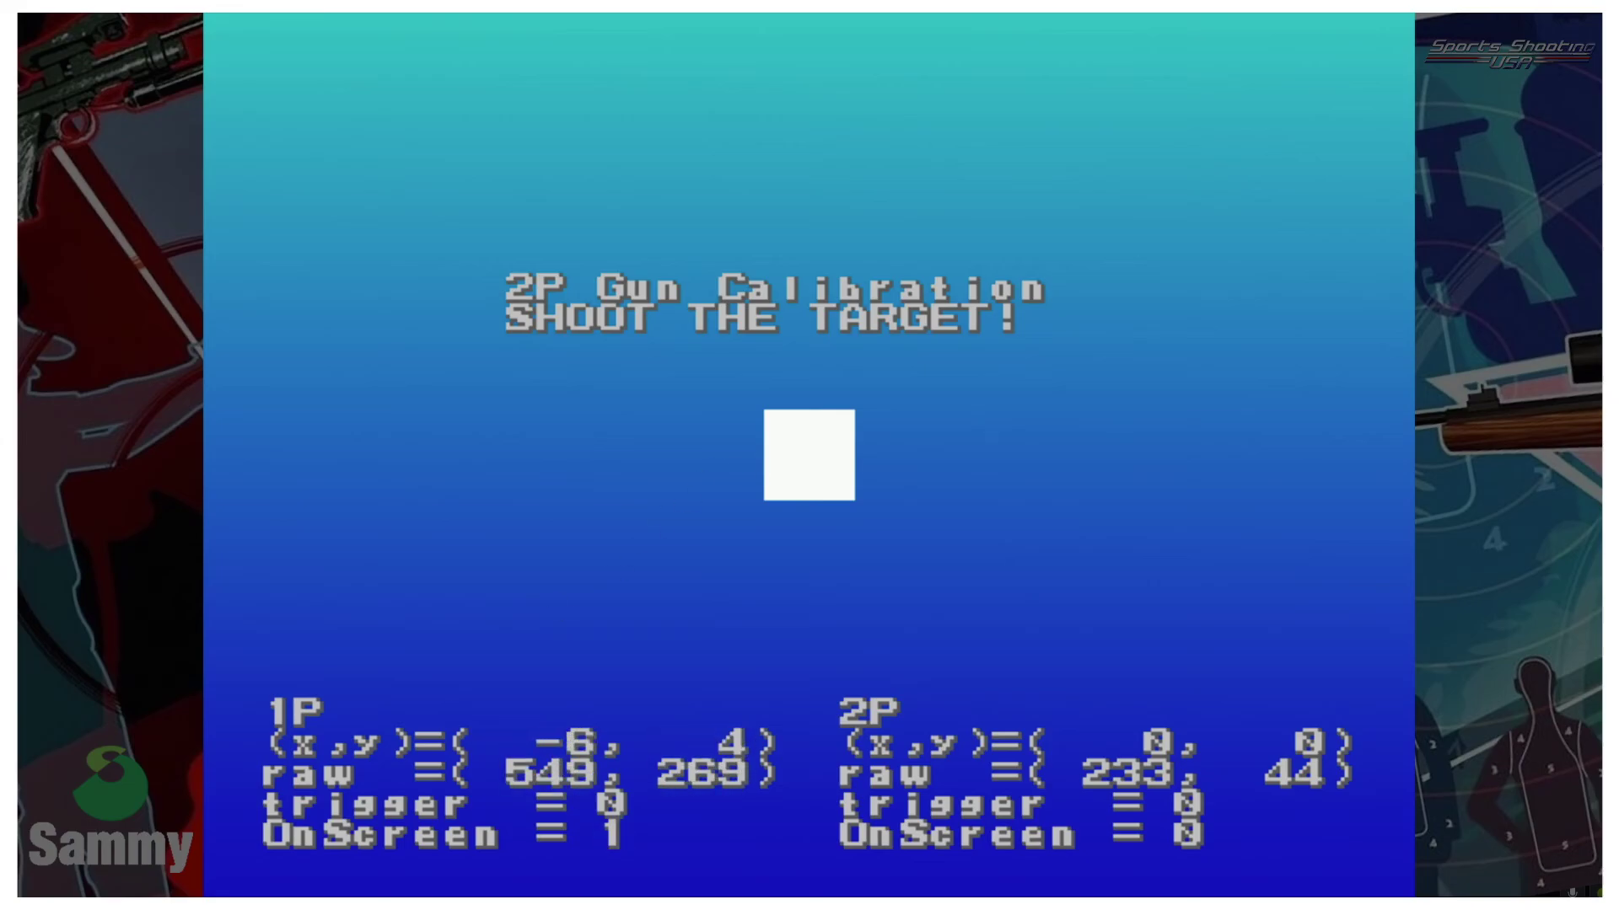
pyautogui.click(806, 459)
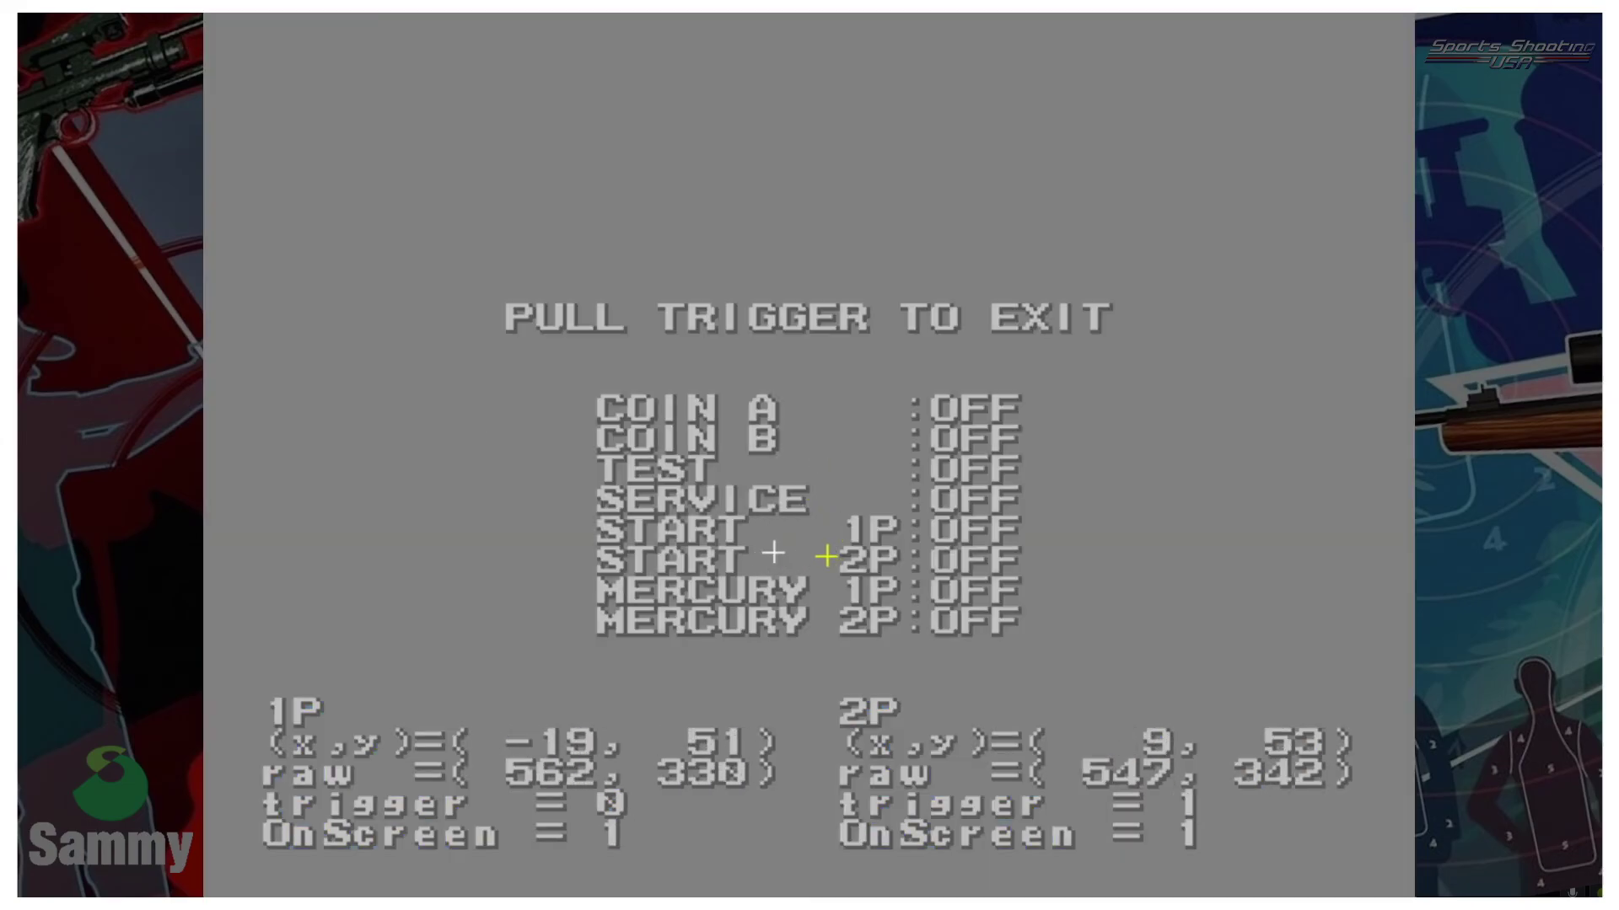
pyautogui.click(807, 490)
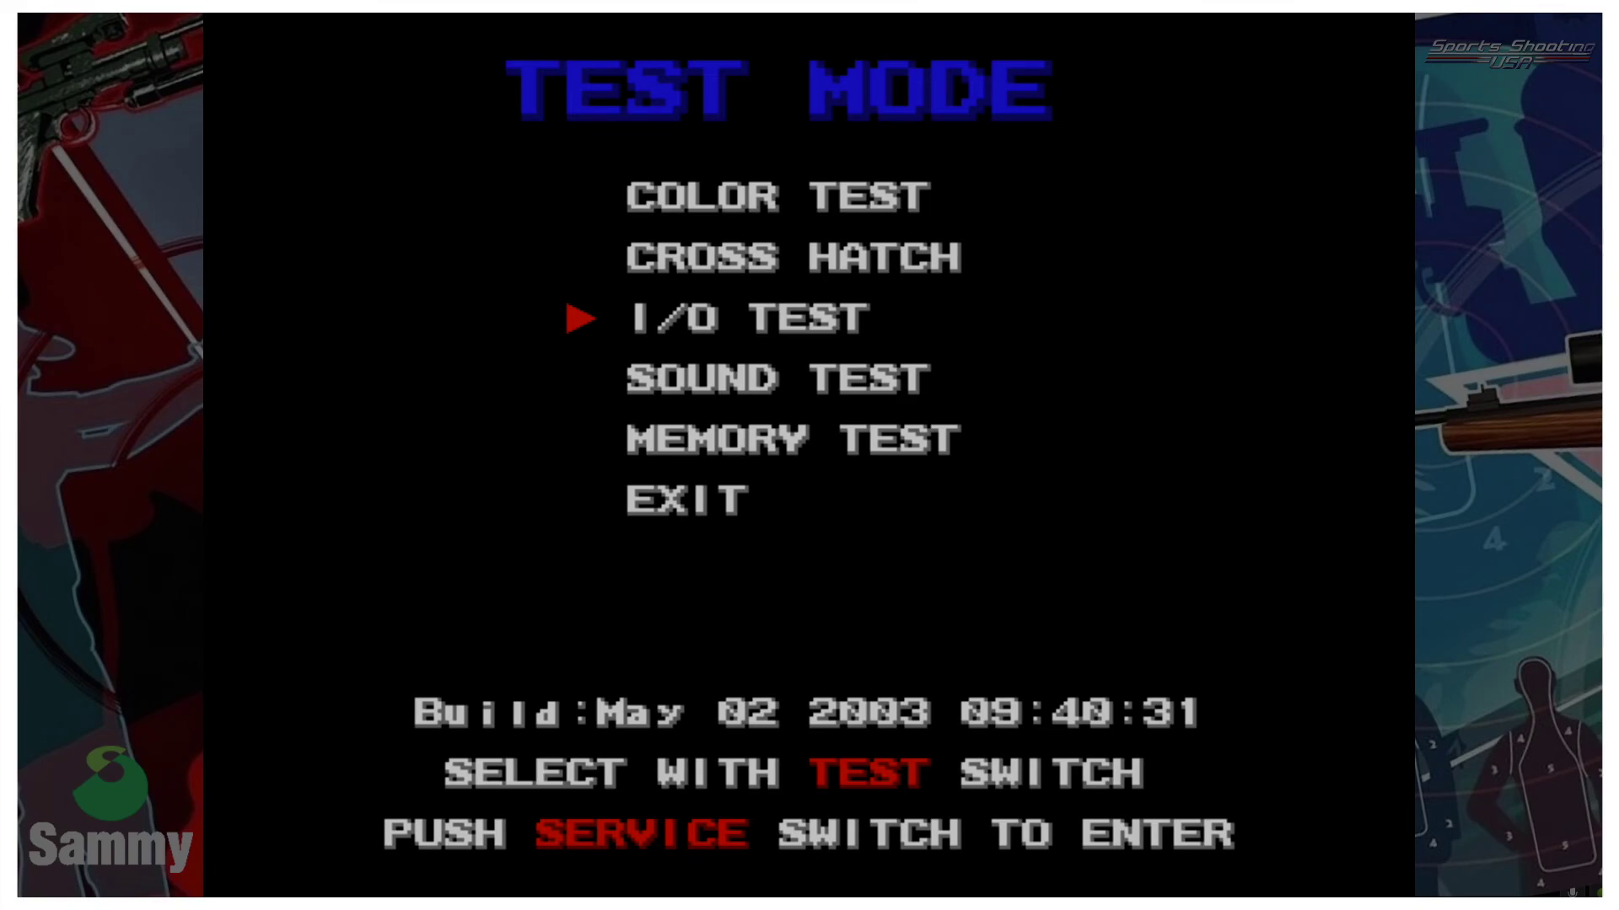
# Step: Exit Test Mode and leave the Sports Shooting USA System Menu
pyautogui.press('F2')
pyautogui.press('F2')
pyautogui.press('F2')
pyautogui.press('9')
pyautogui.press('F2')
pyautogui.press('F2')
pyautogui.press('F2')
pyautogui.press('F2')
pyautogui.press('F2')
pyautogui.press('F2')
pyautogui.press('9')
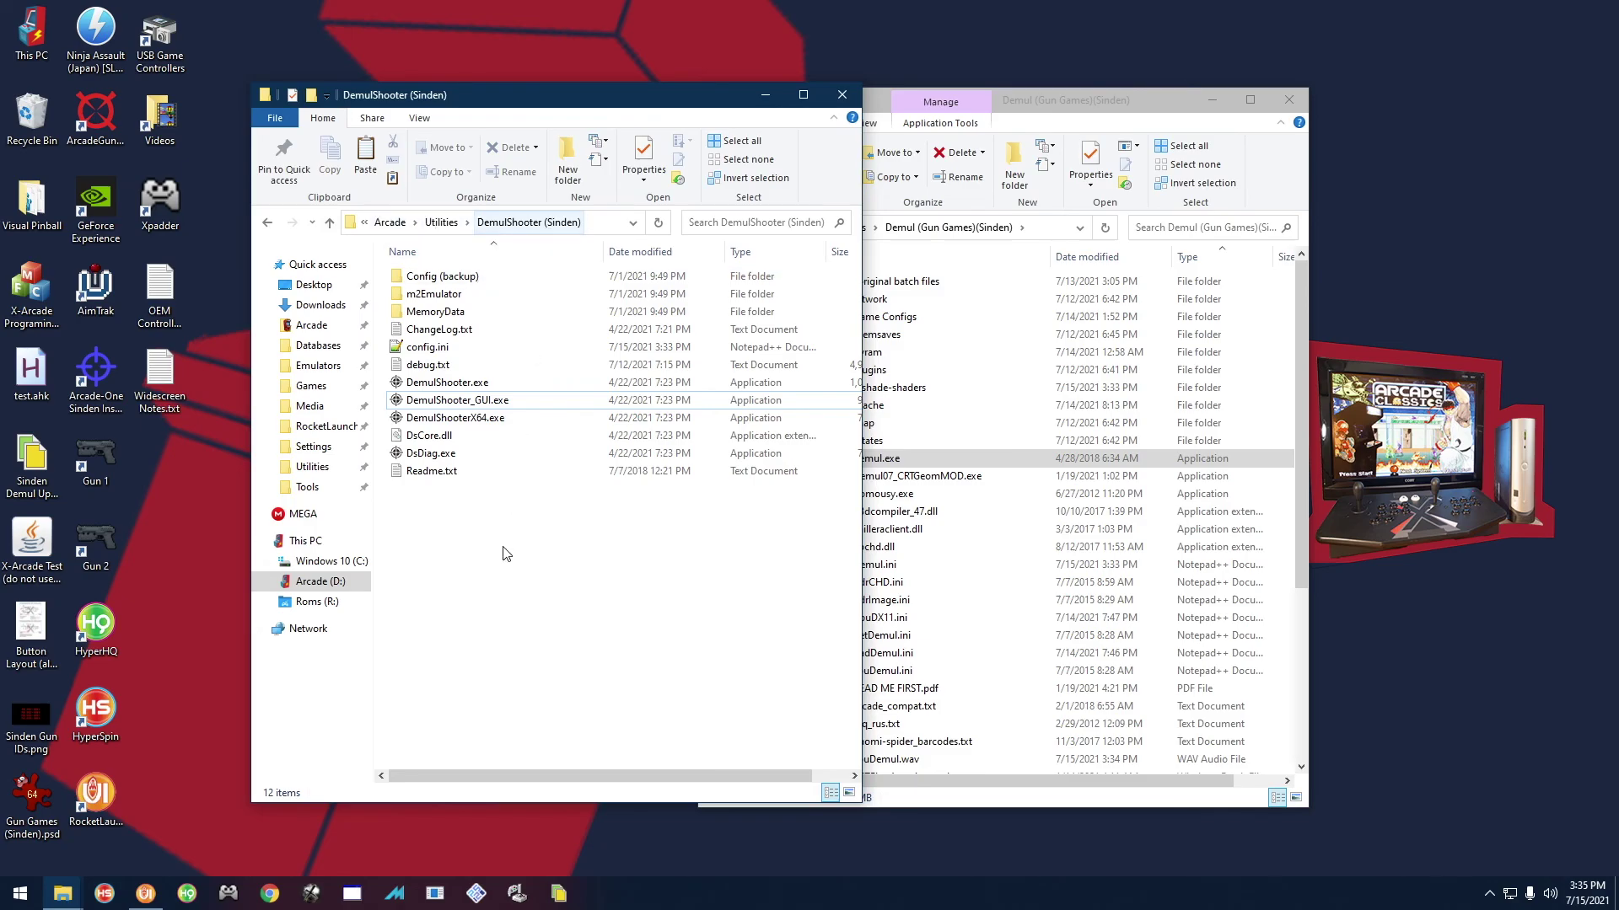
# Step: Open DemulShooter_GUI.exe from the DemulShooter (Sinden) folder, set the P2 Configuration device to the blank entry and save the configuration
pyautogui.doubleClick(468, 410)
pyautogui.click(738, 302)
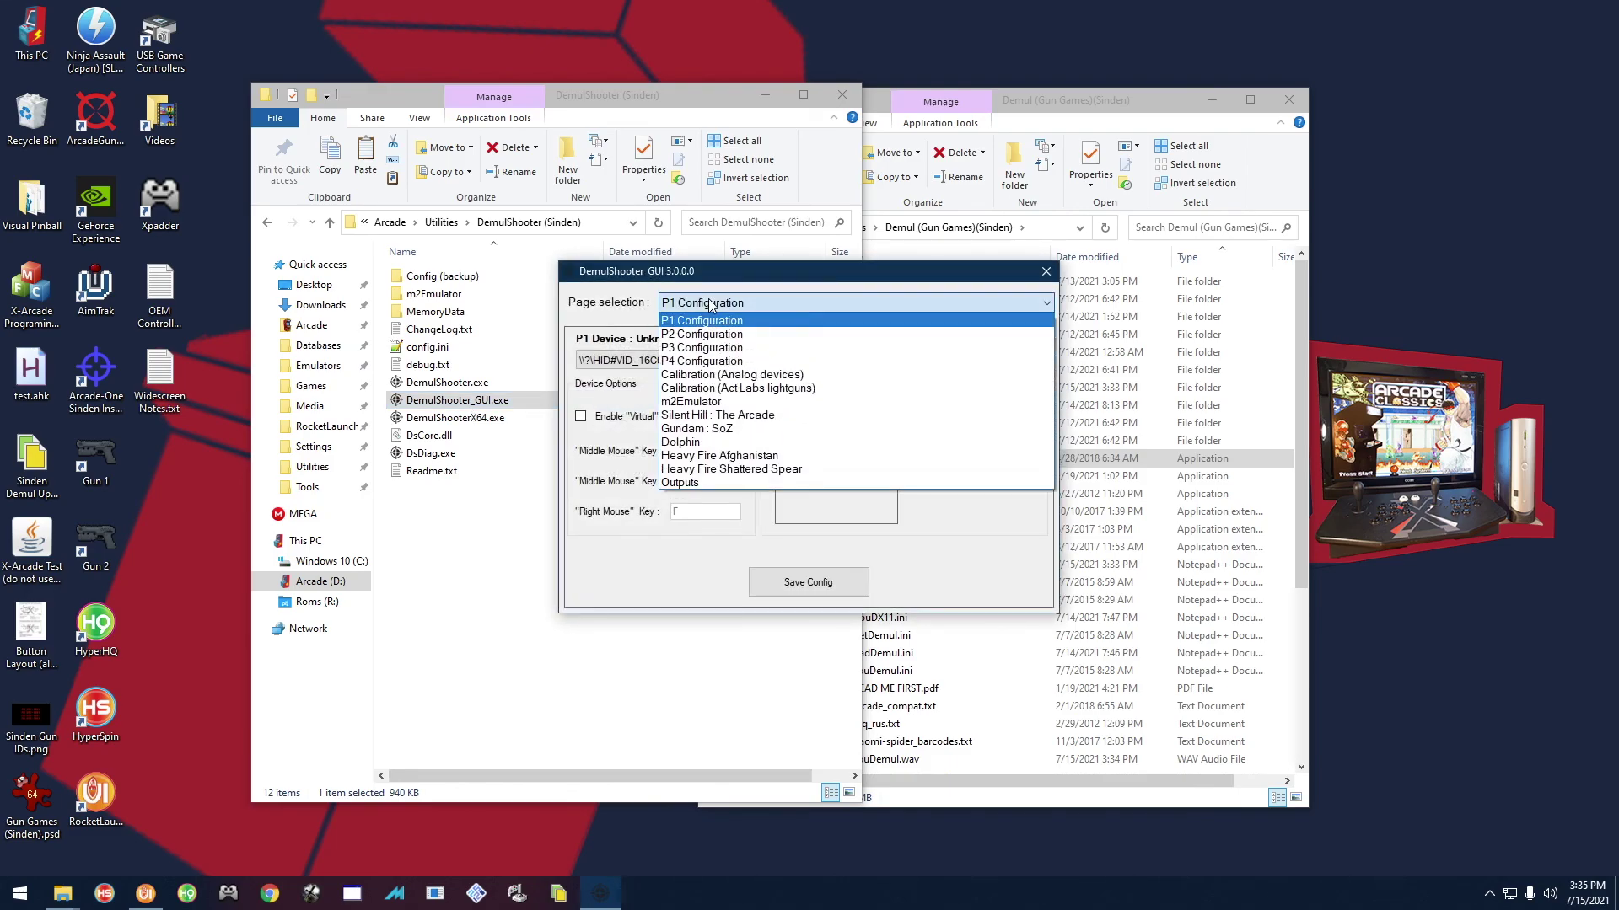
pyautogui.click(750, 328)
pyautogui.click(656, 362)
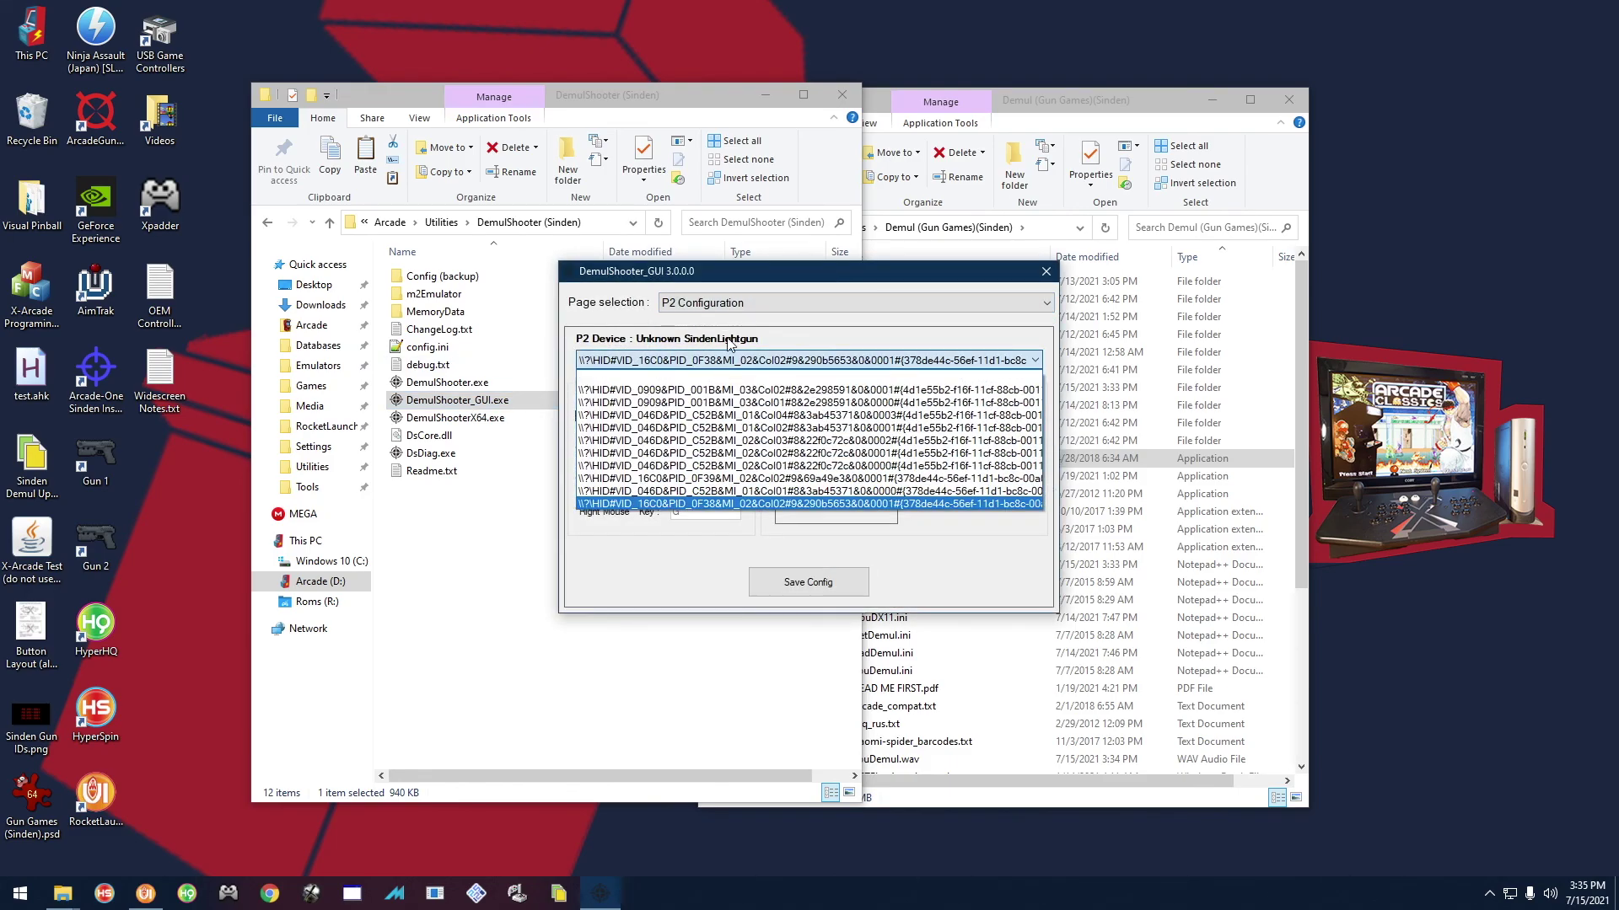
pyautogui.click(683, 369)
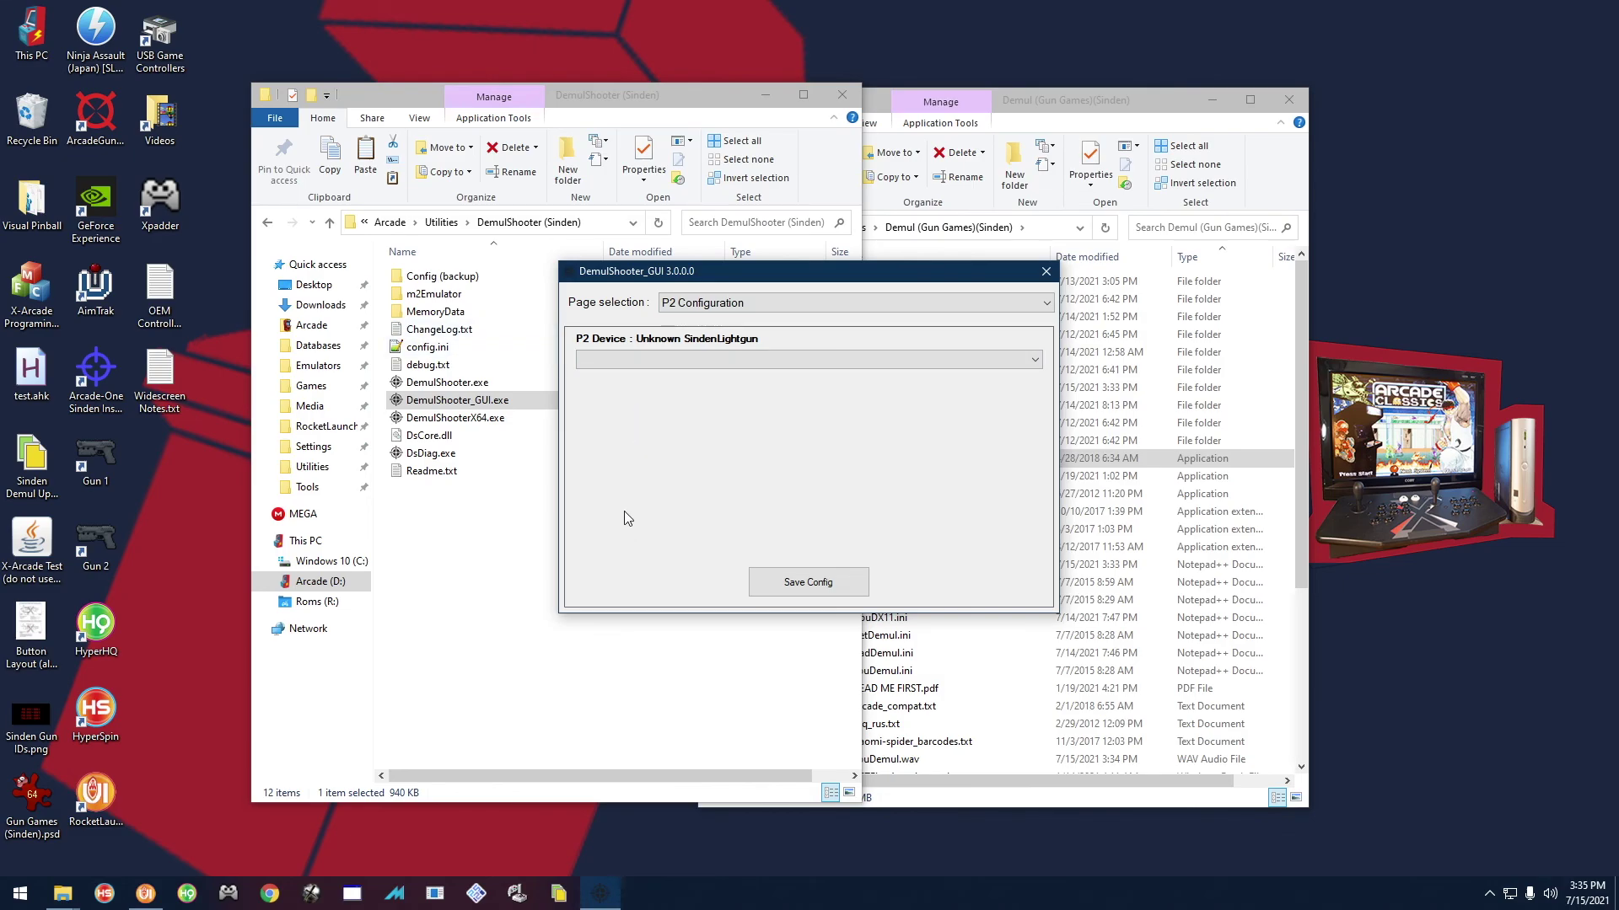
pyautogui.click(818, 590)
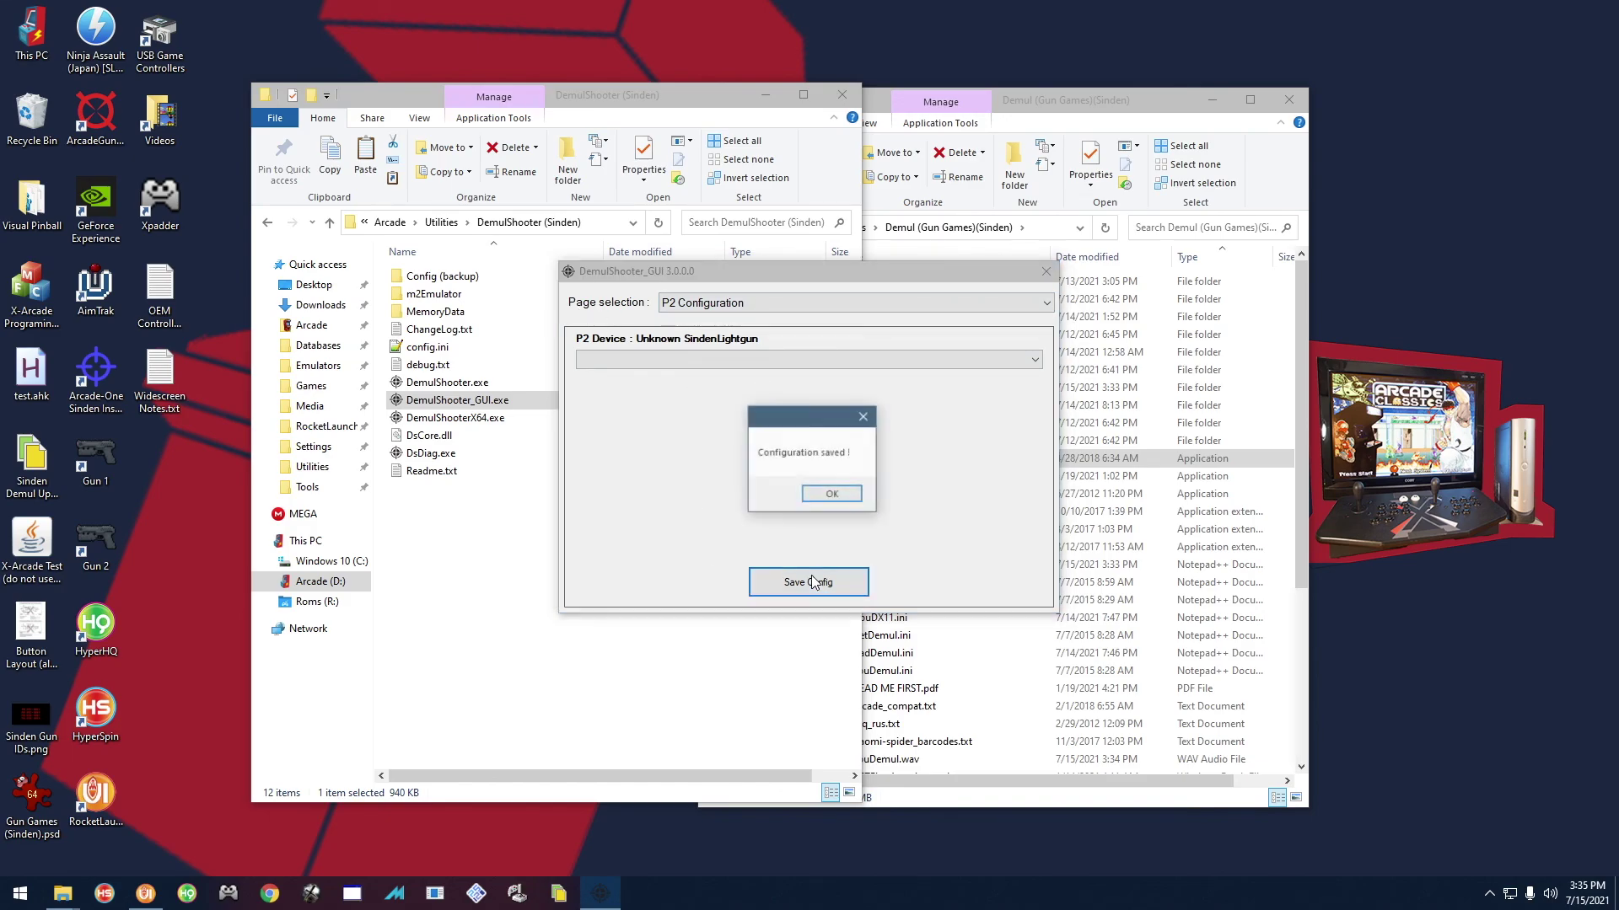
pyautogui.click(852, 501)
# Step: Check the device assigned in P1 Configuration and reposition the configuration window
pyautogui.click(700, 303)
pyautogui.click(675, 319)
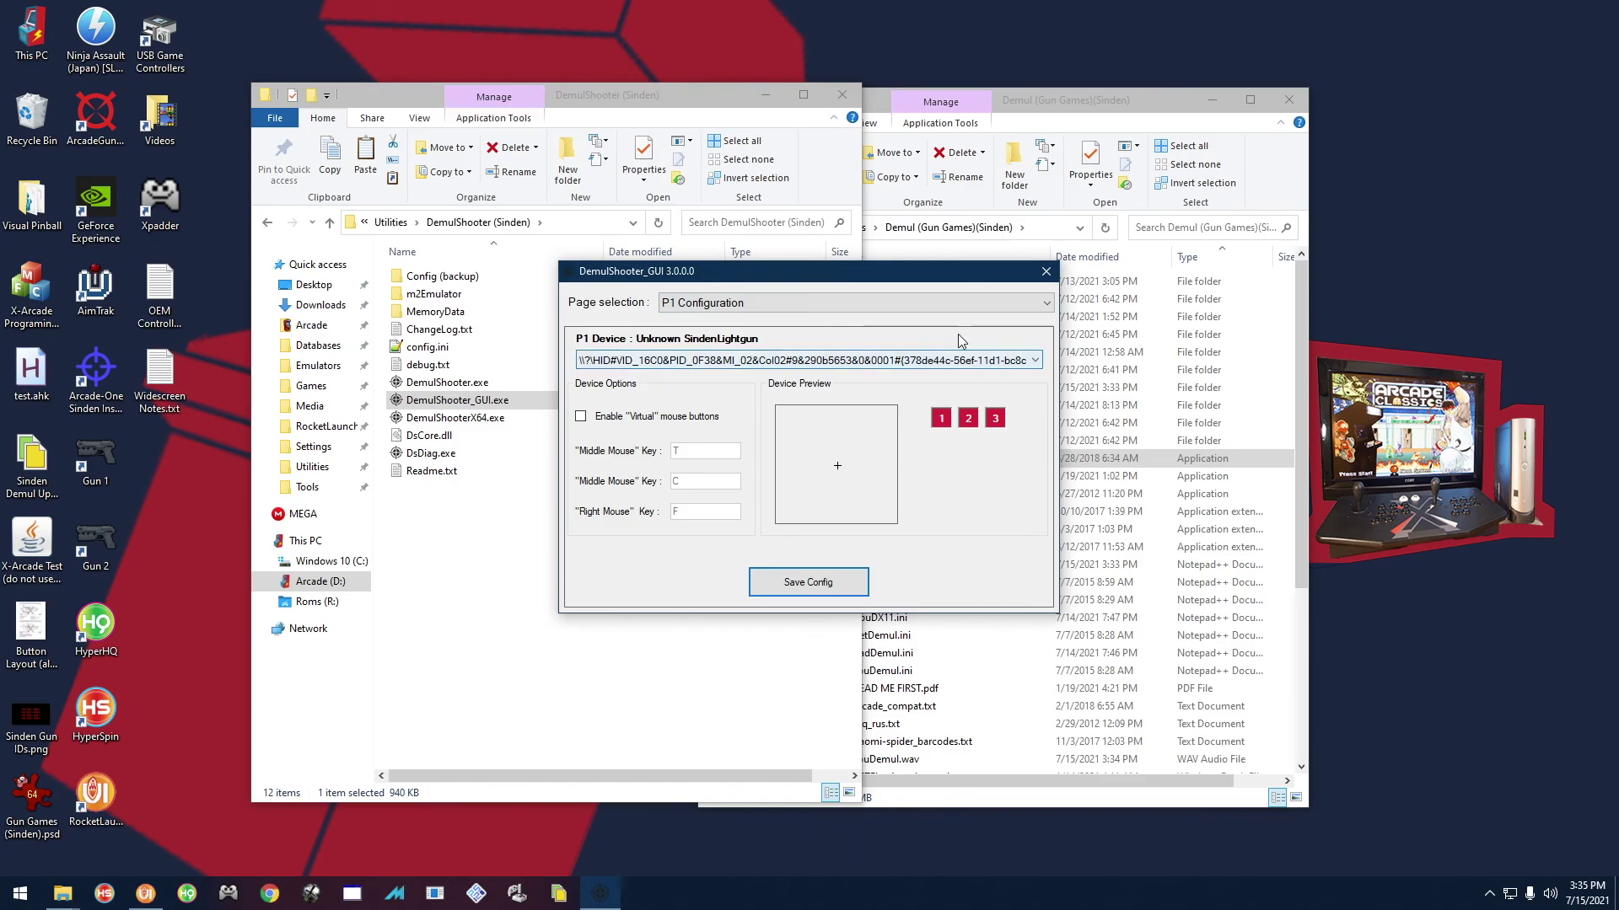
pyautogui.moveTo(947, 280); pyautogui.dragTo(889, 339)
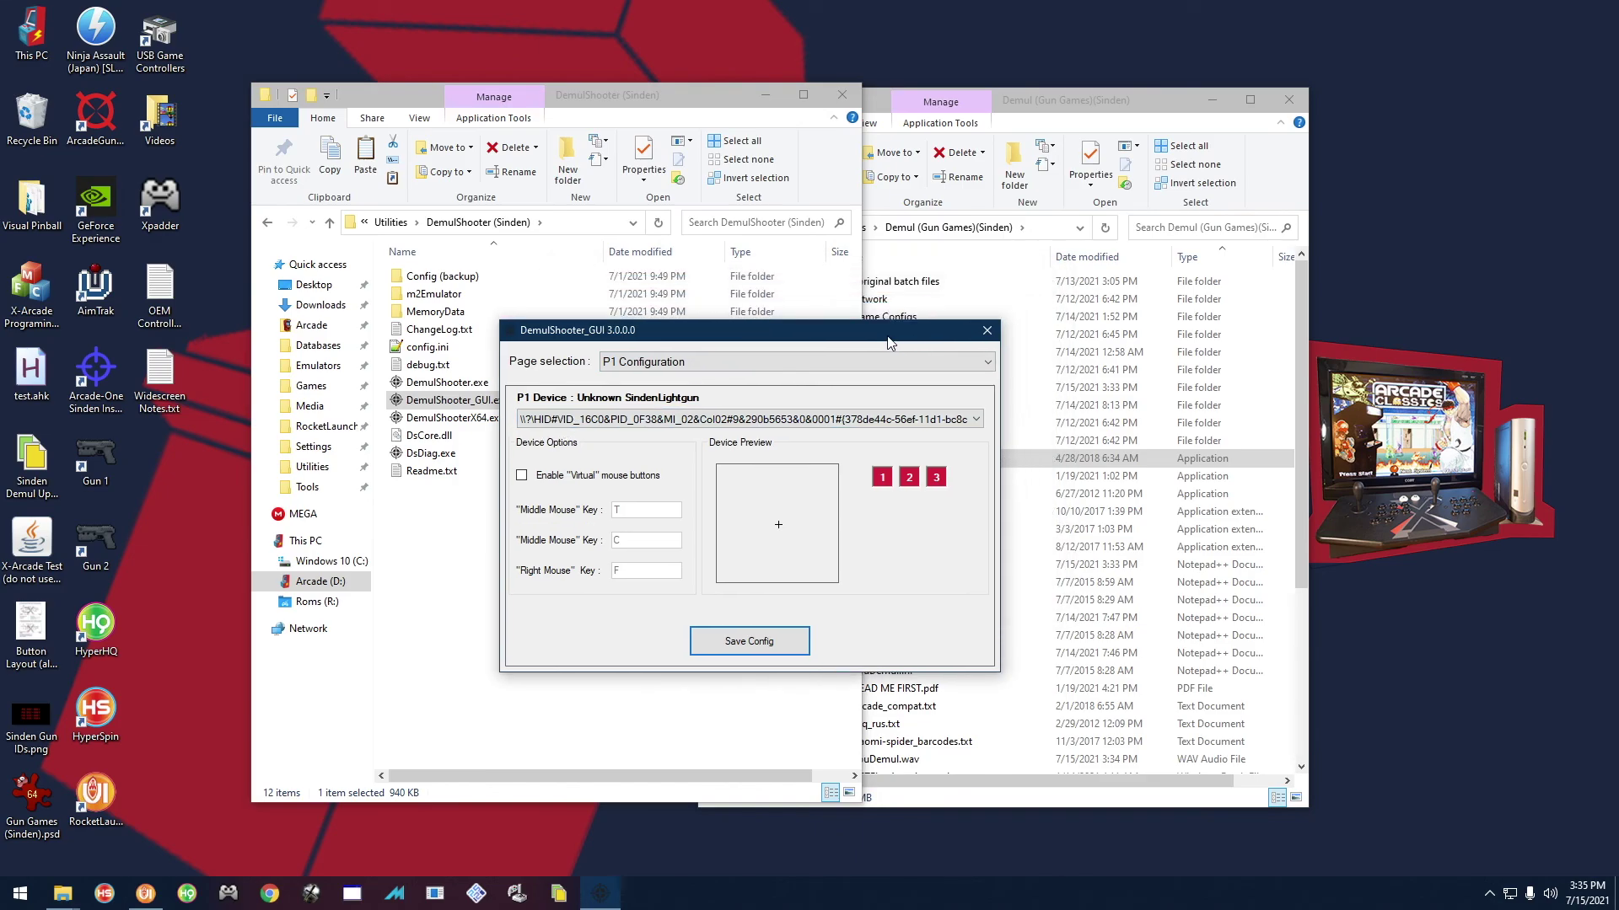